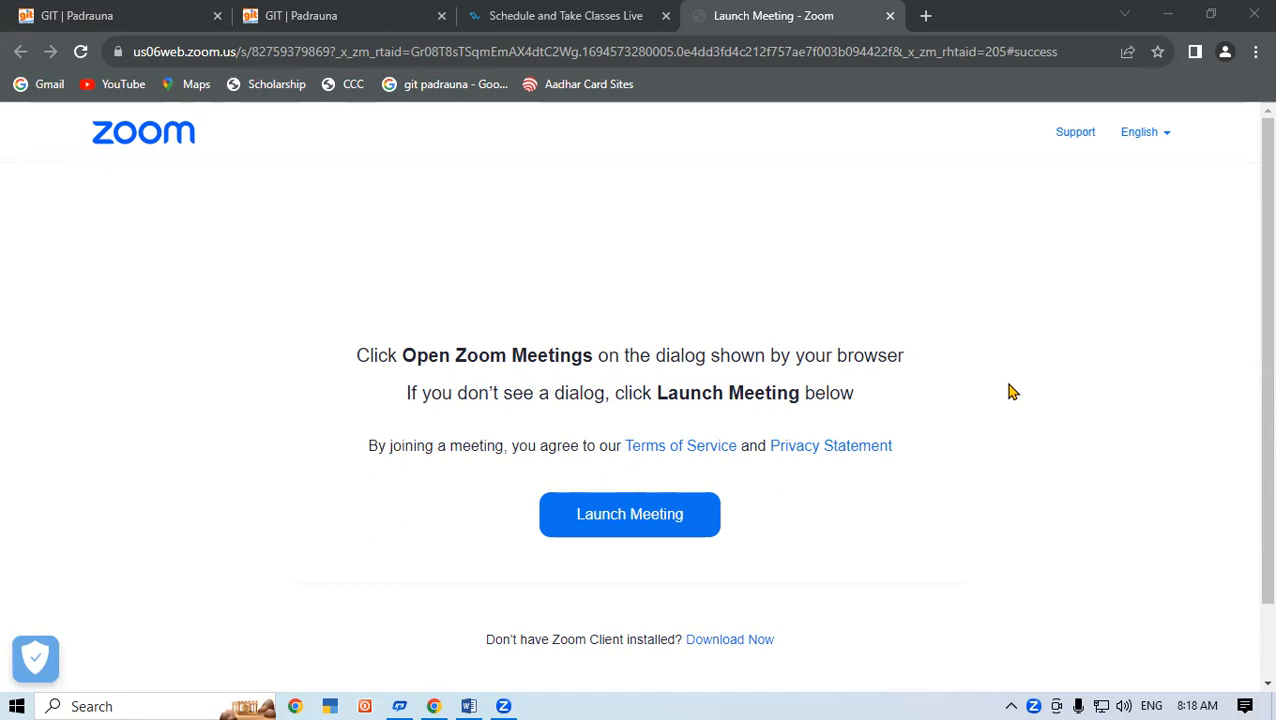
Switch to the blank Word document and generate sample text with the formula =rand(50)
click(470, 703)
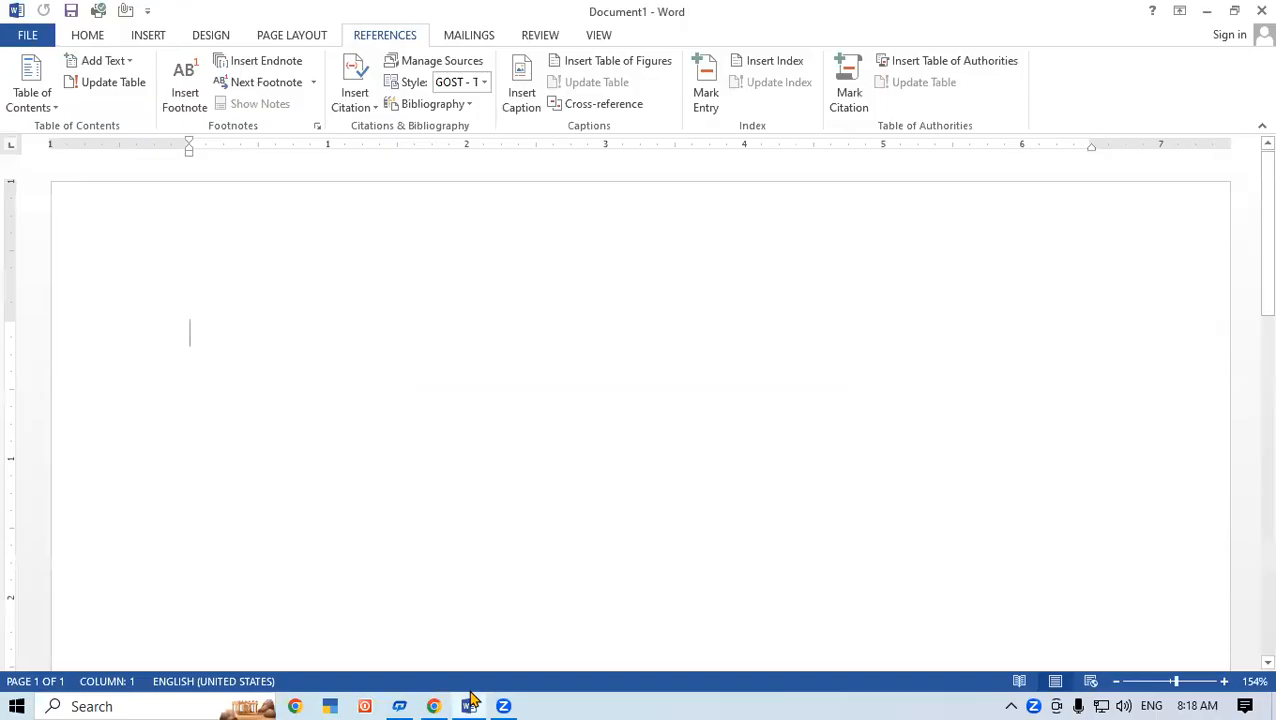
click(520, 96)
text(=ra)
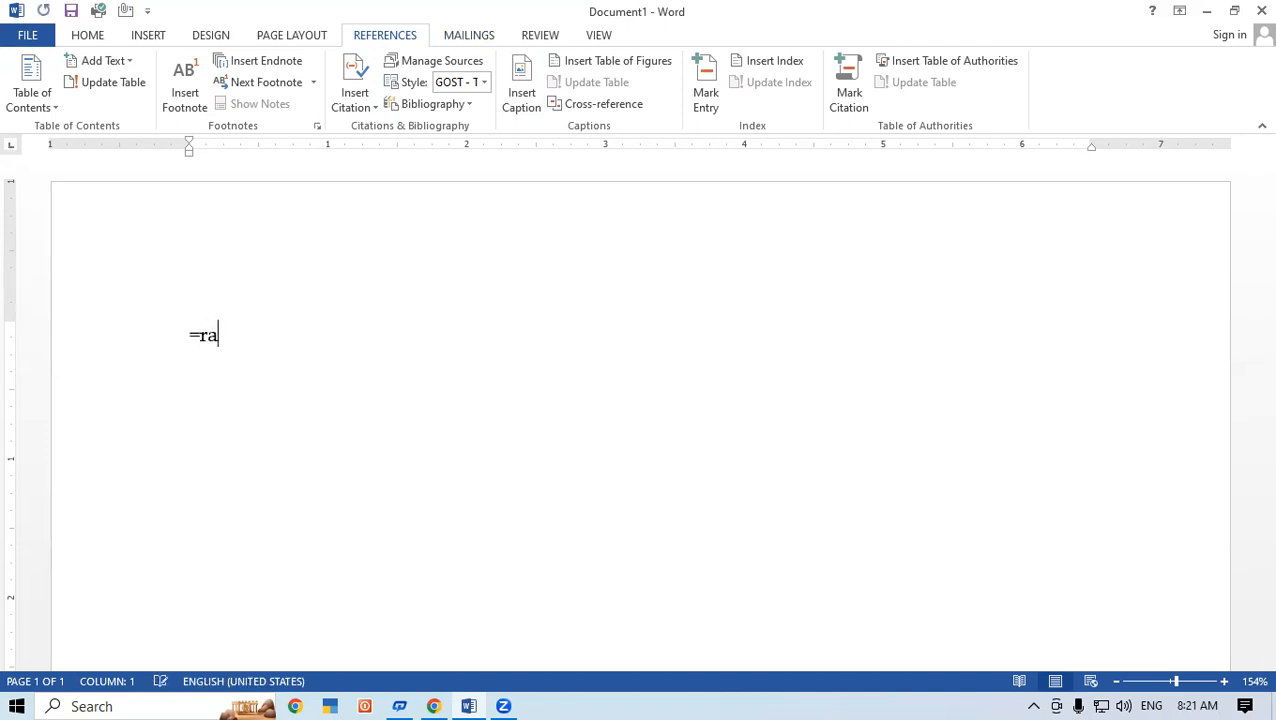
text(nd(50))
key(Return)
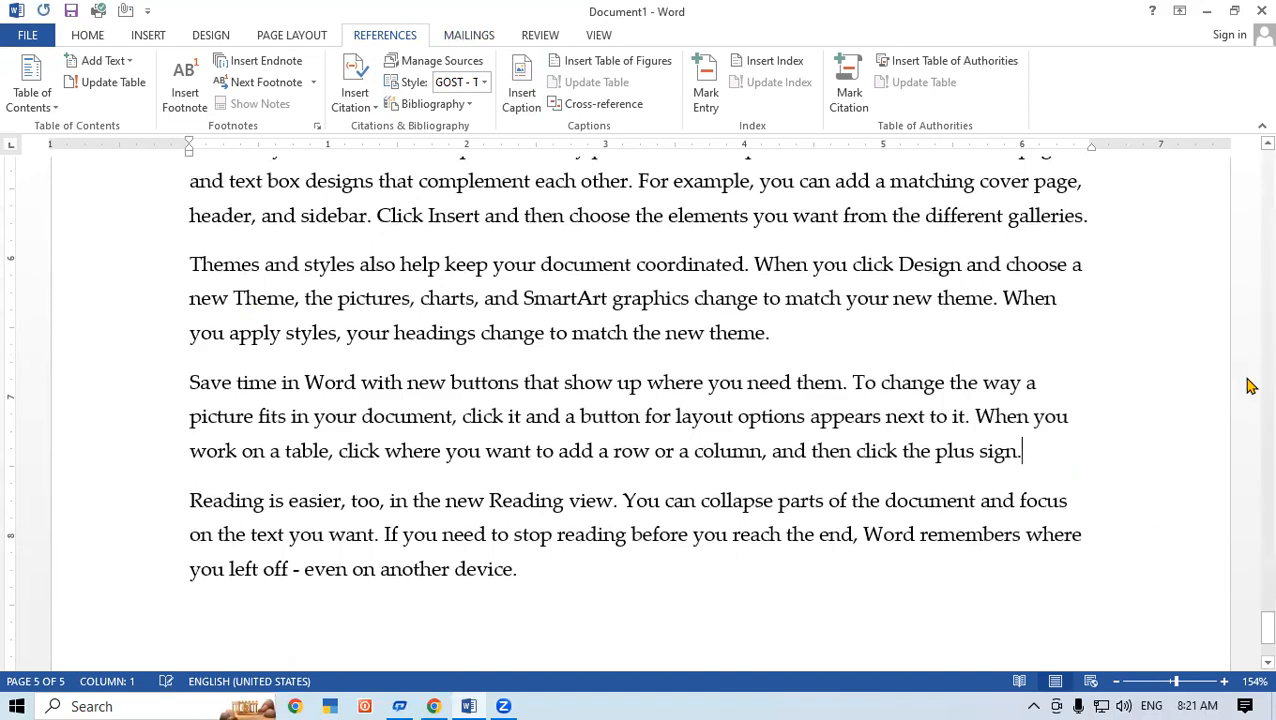
Insert about eleven blank lines above the first paragraph at the start of the document
scroll(1255, 308, up, 7)
scroll(1250, 372, down, 1)
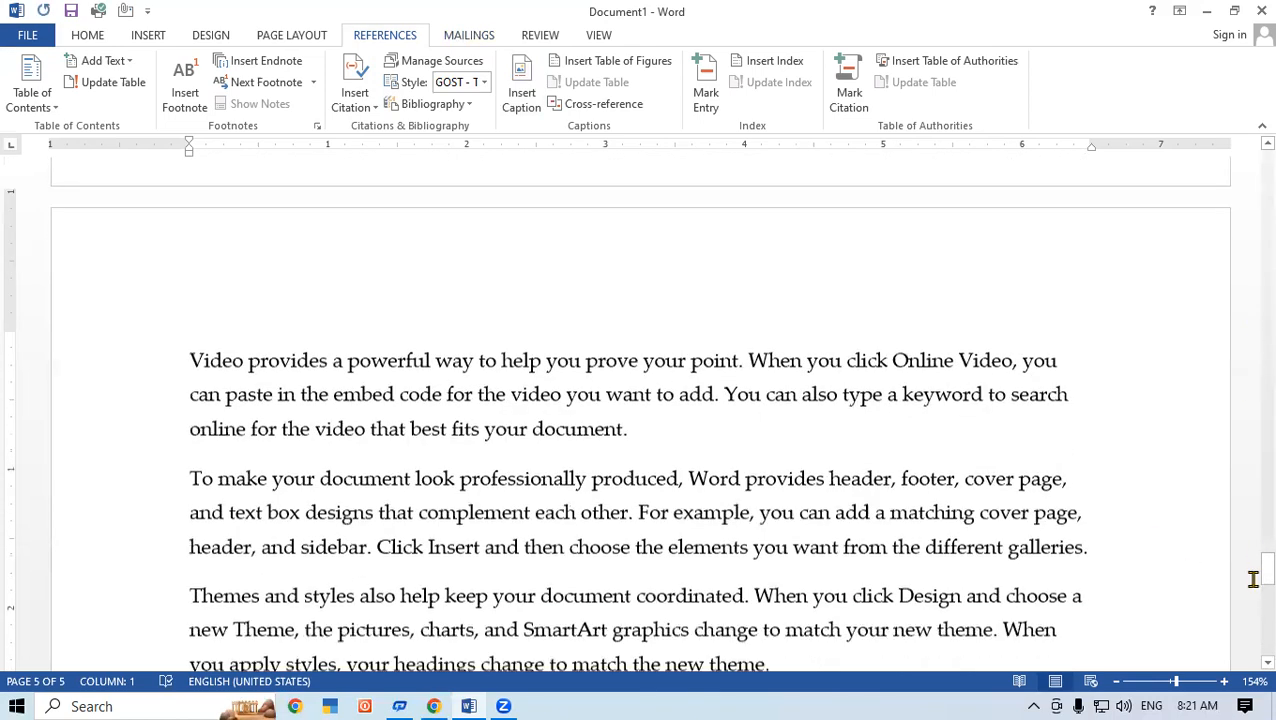
drag(1250, 577, 1253, 165)
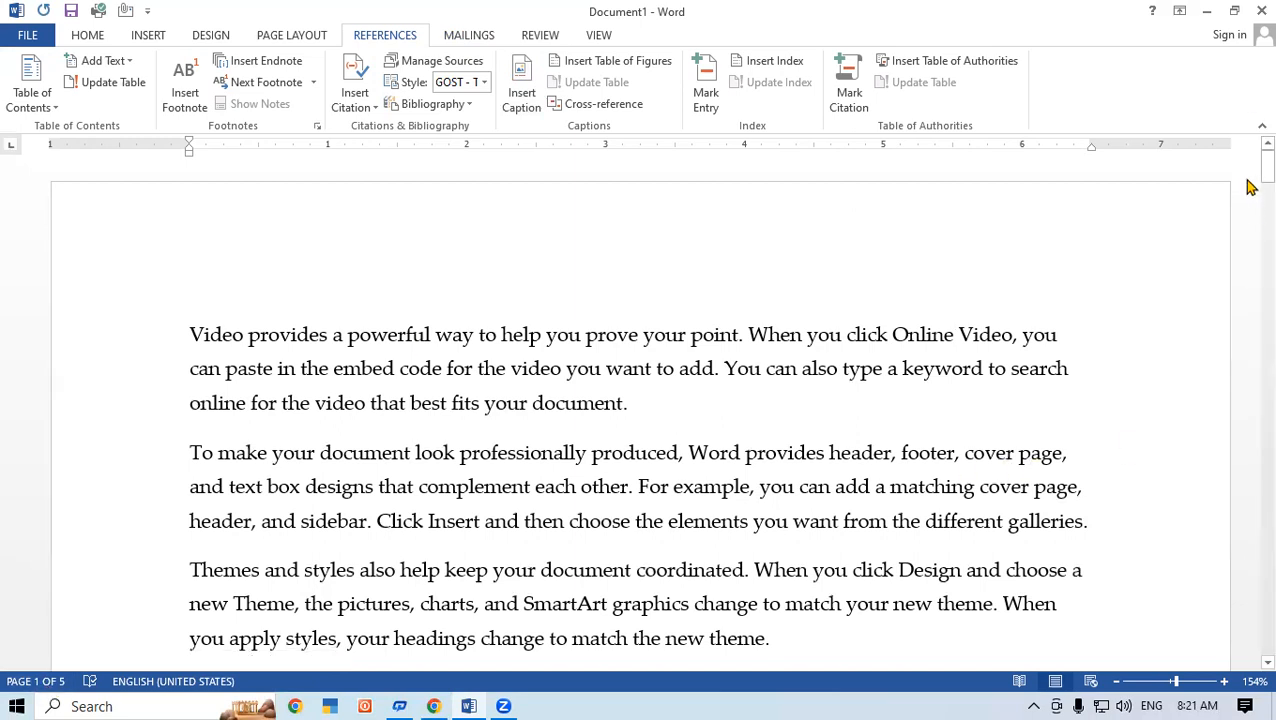
click(185, 330)
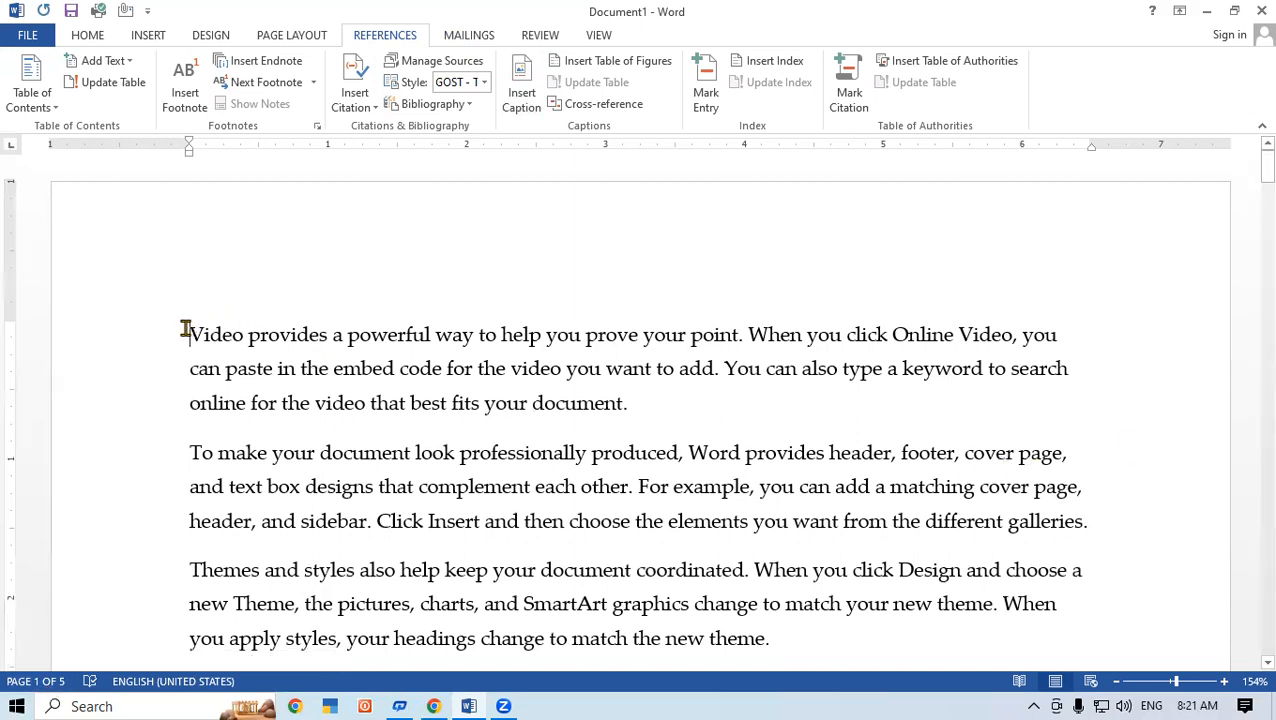
key(Return)
key(Return)
key(Return)
key(Return)
key(Return)
key(Return)
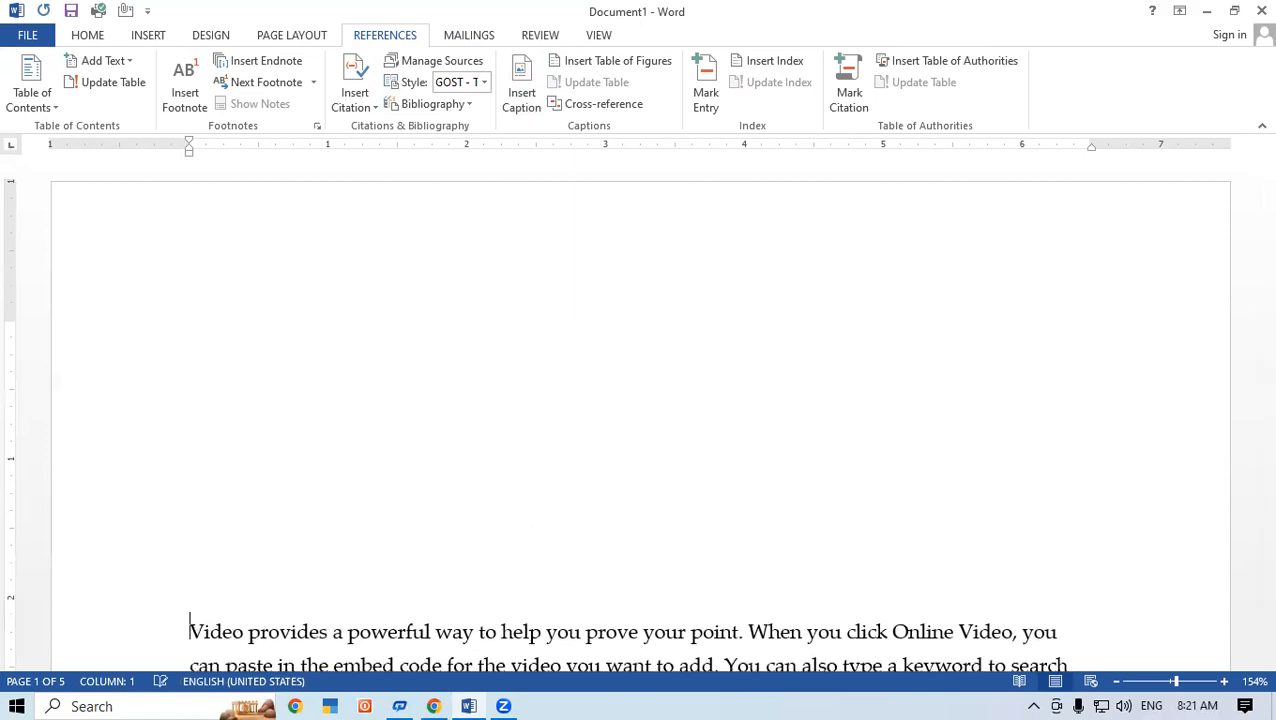
key(Return)
key(Return)
key(Return)
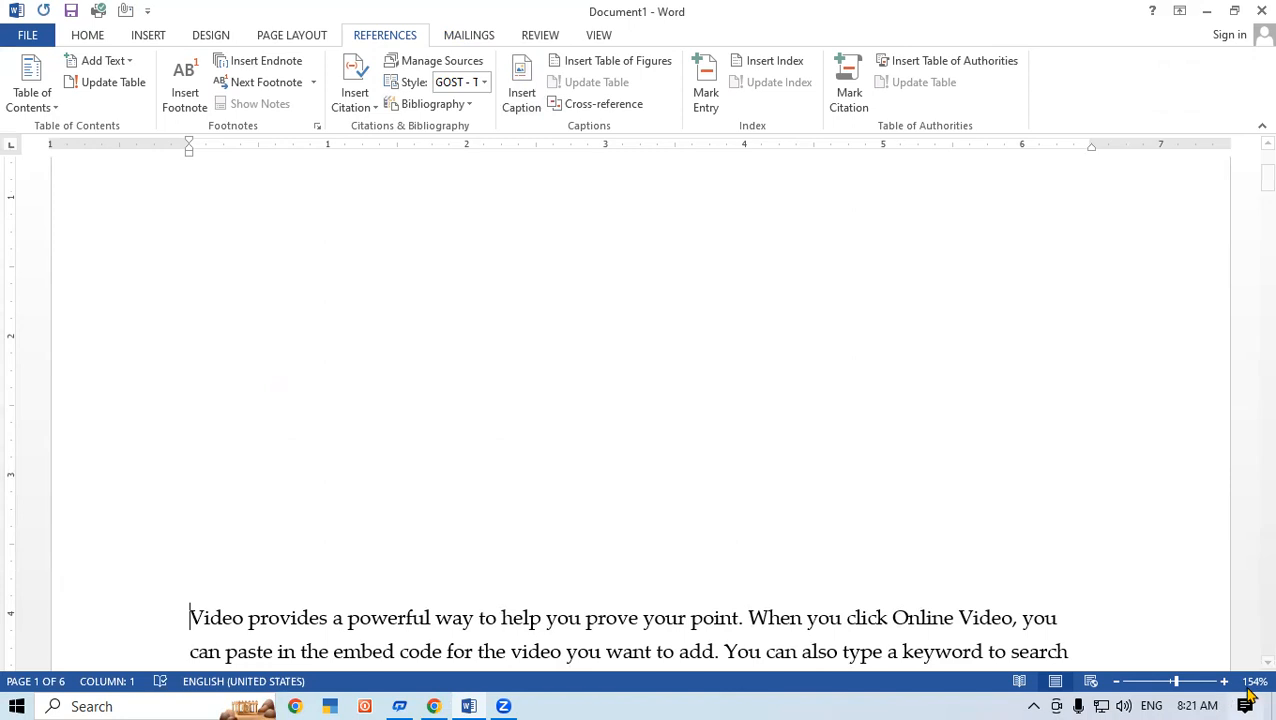
Add two blank lines after the first paragraph and place the cursor on the first of them
scroll(1250, 662, down, 3)
scroll(1250, 662, down, 5)
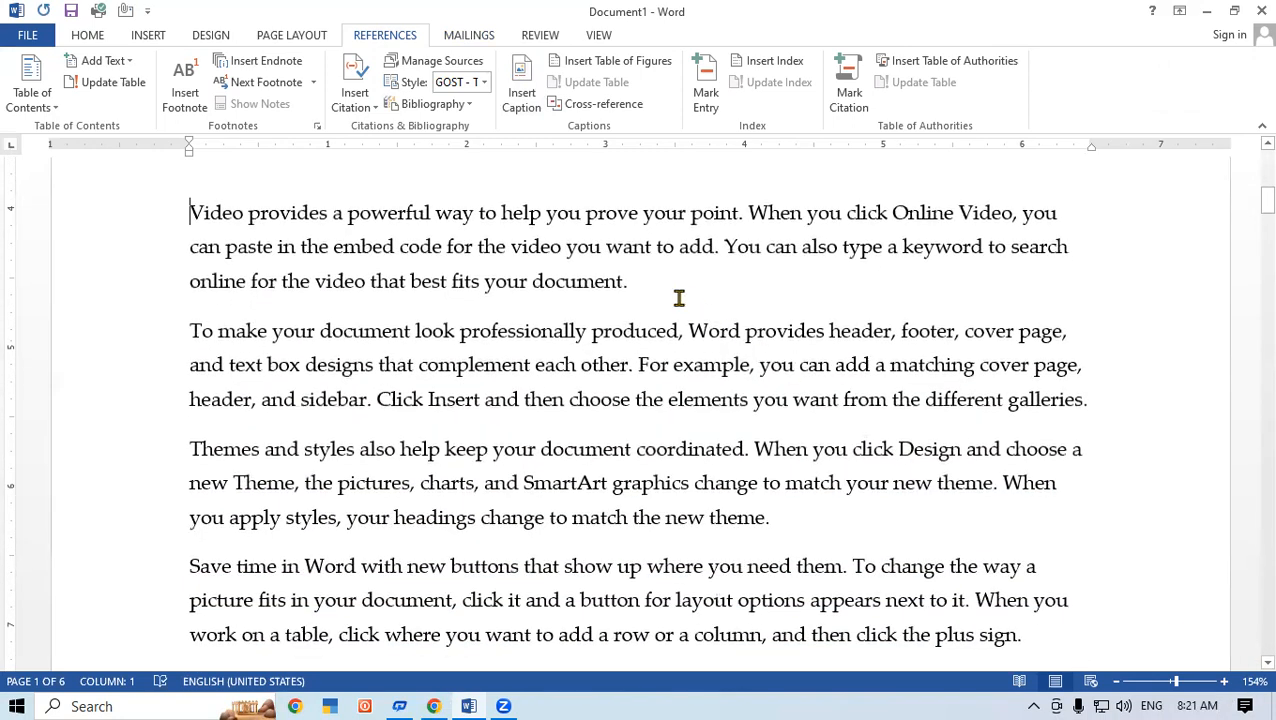
click(678, 298)
key(Return)
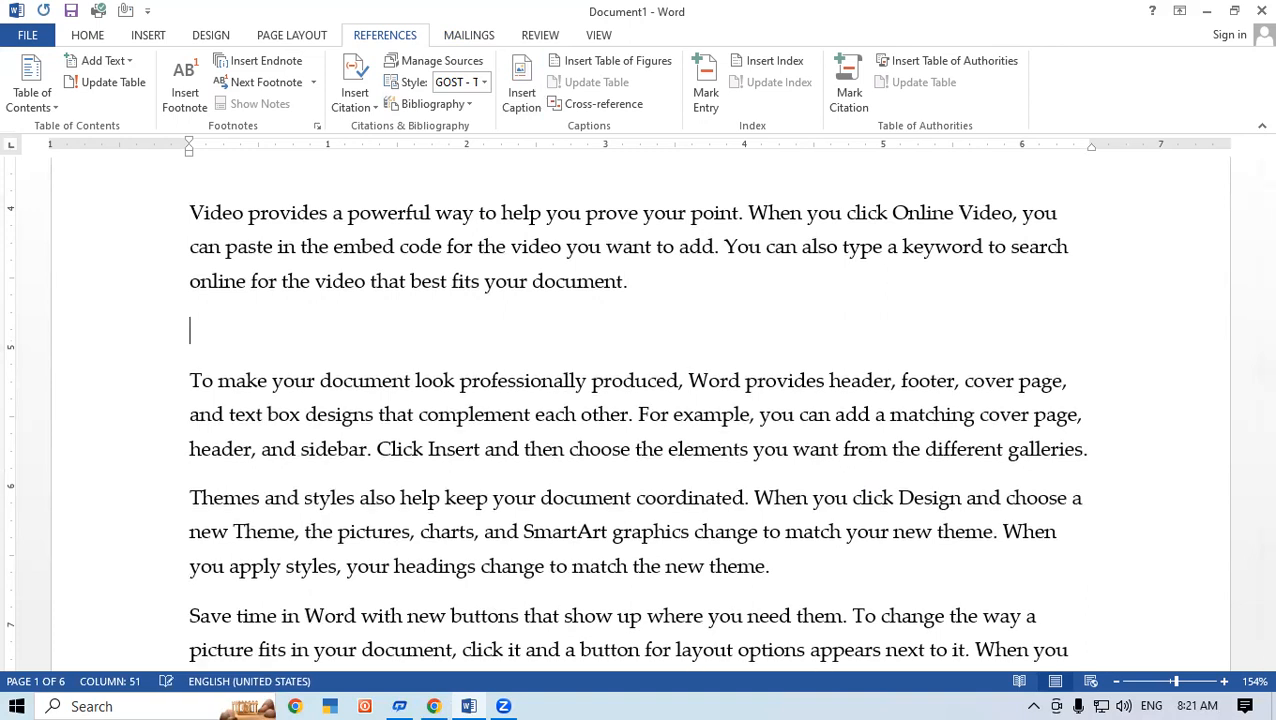
key(Return)
click(194, 333)
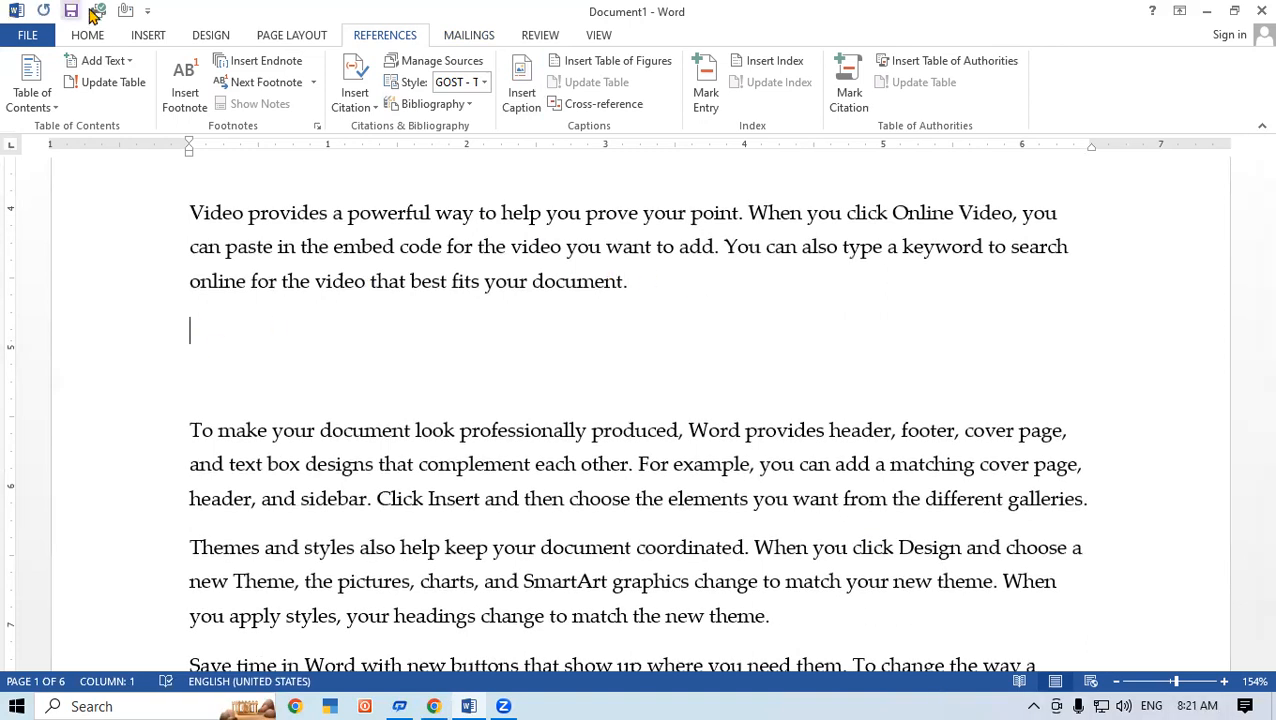
Insert the picture named logo from the PHOTO ALBUM folder below the first paragraph
click(152, 36)
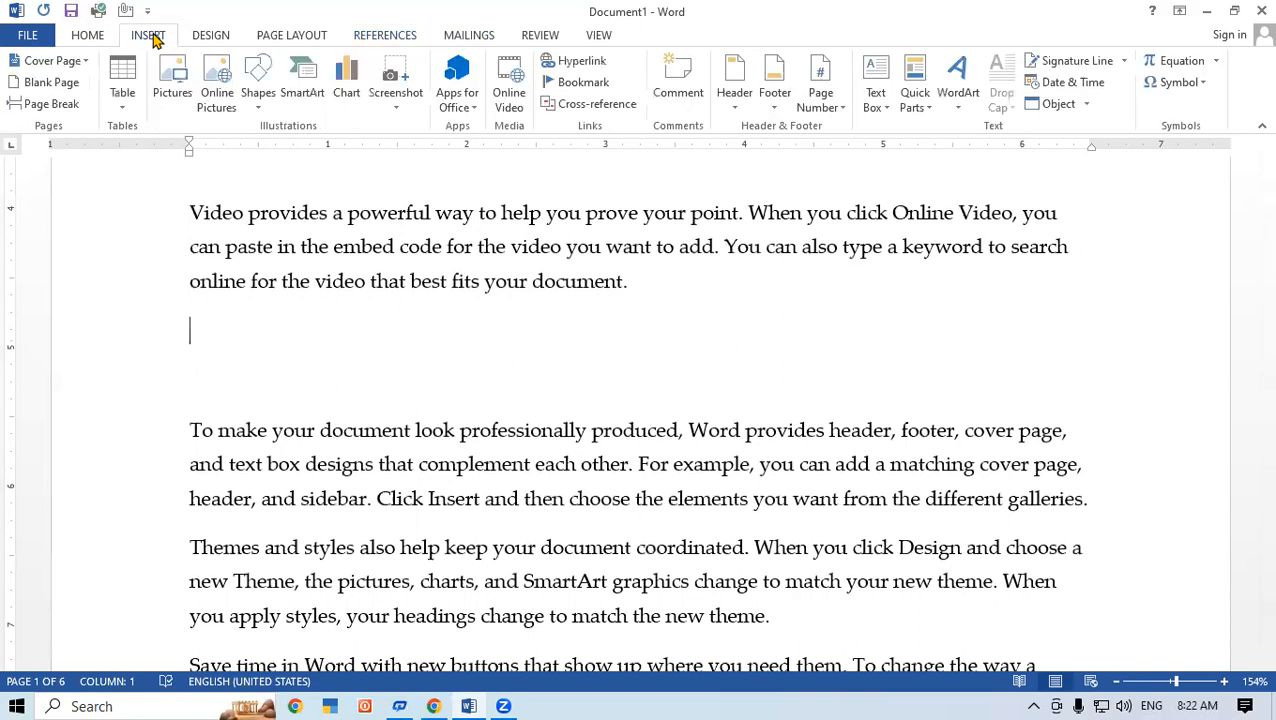
click(172, 78)
scroll(358, 247, down, 5)
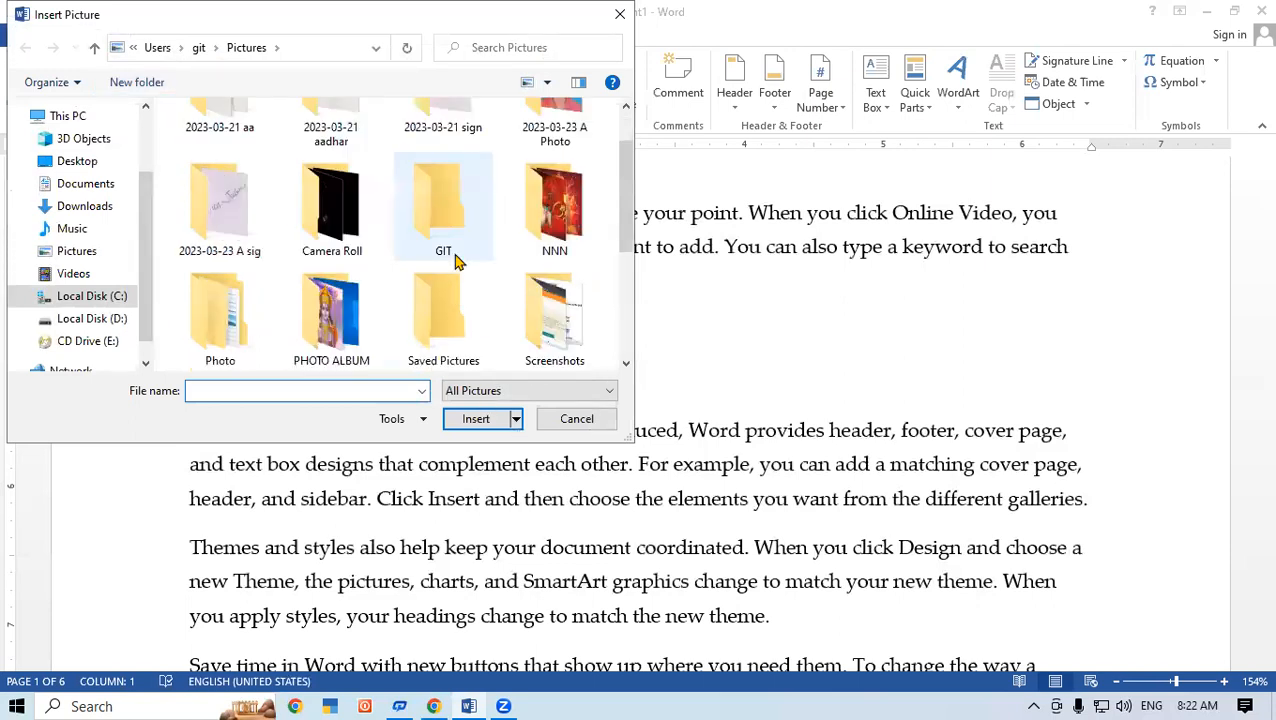
scroll(358, 247, up, 3)
double_click(358, 247)
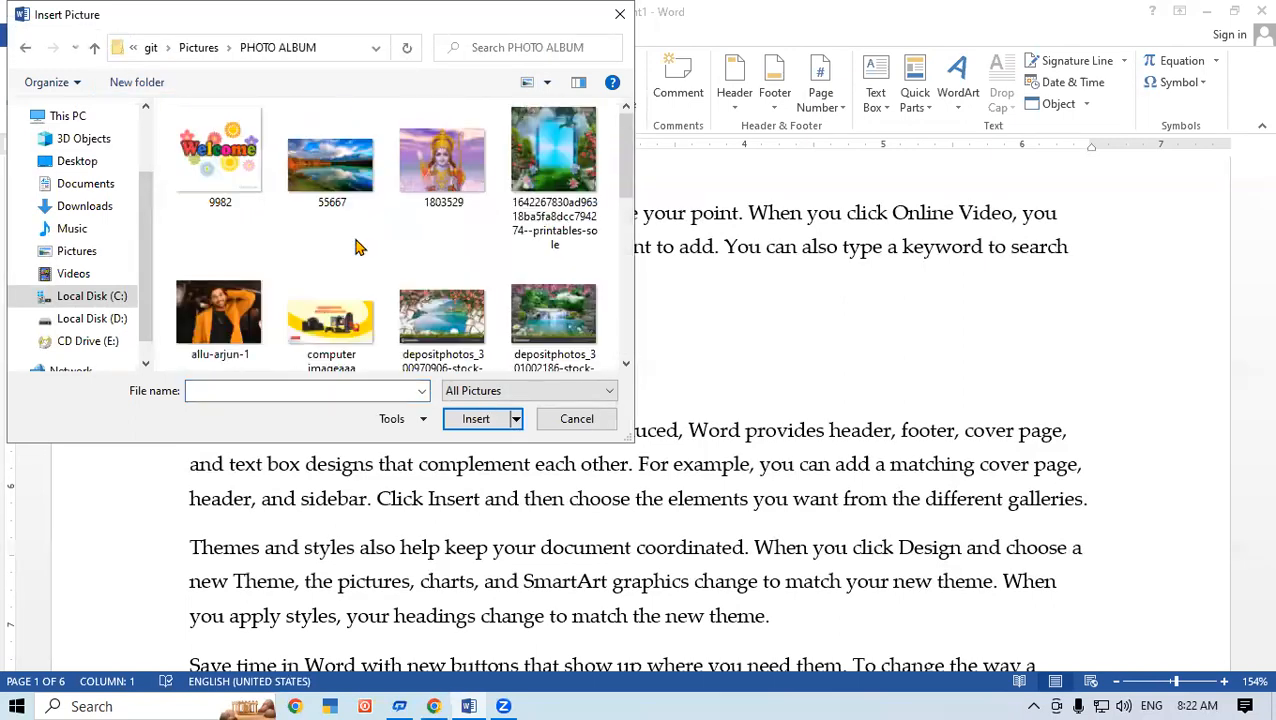
scroll(400, 300, down, 3)
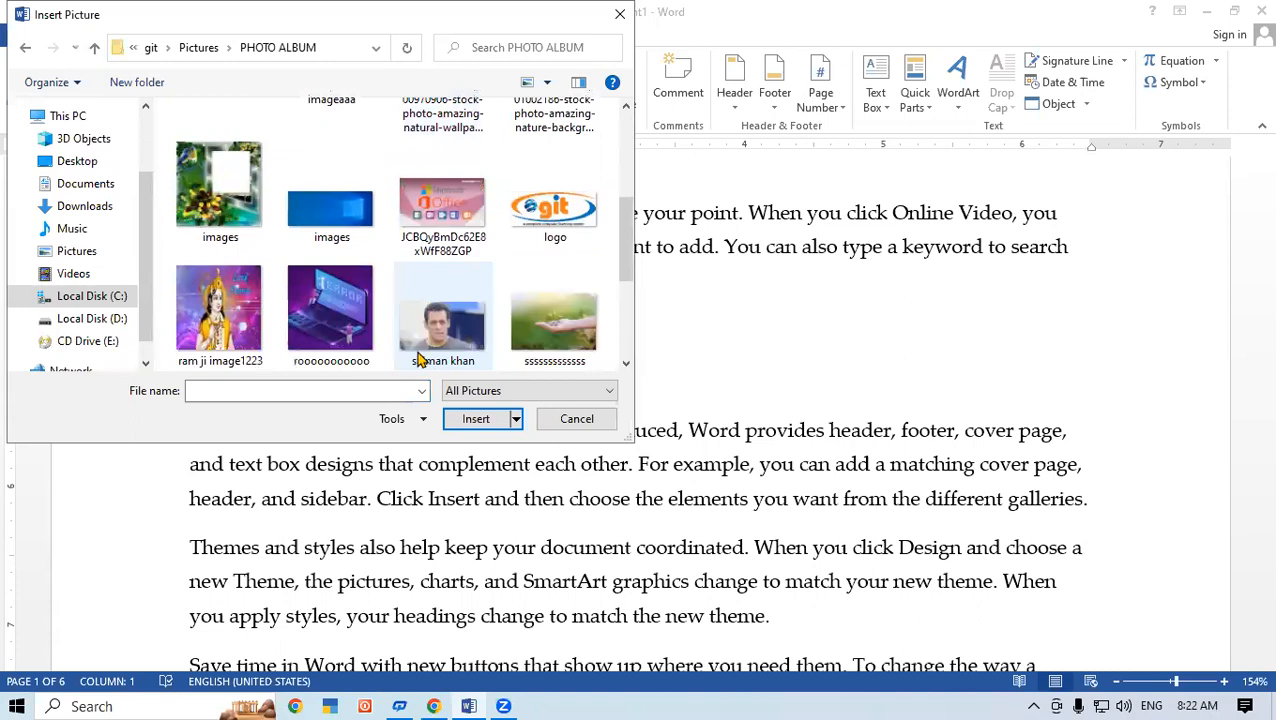
click(556, 216)
click(476, 420)
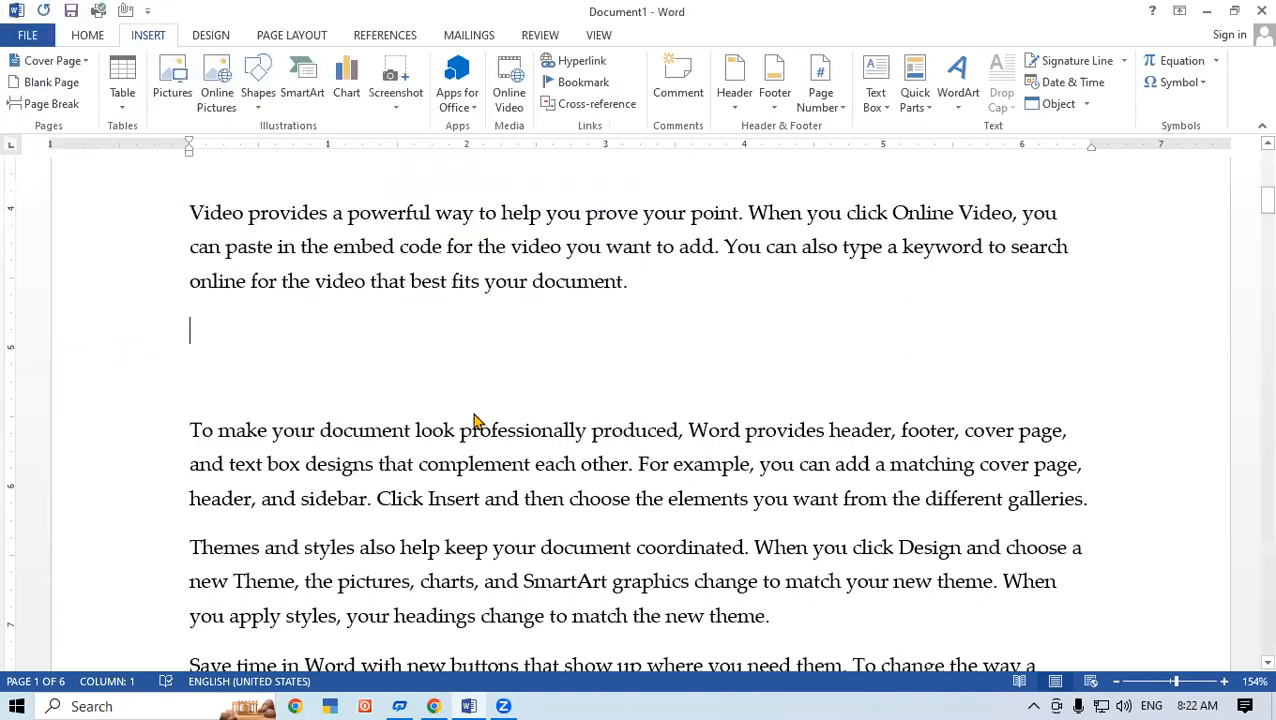
Shrink the logo picture to about 0.7" high by 1.75" wide and deselect it
scroll(1200, 380, up, 5)
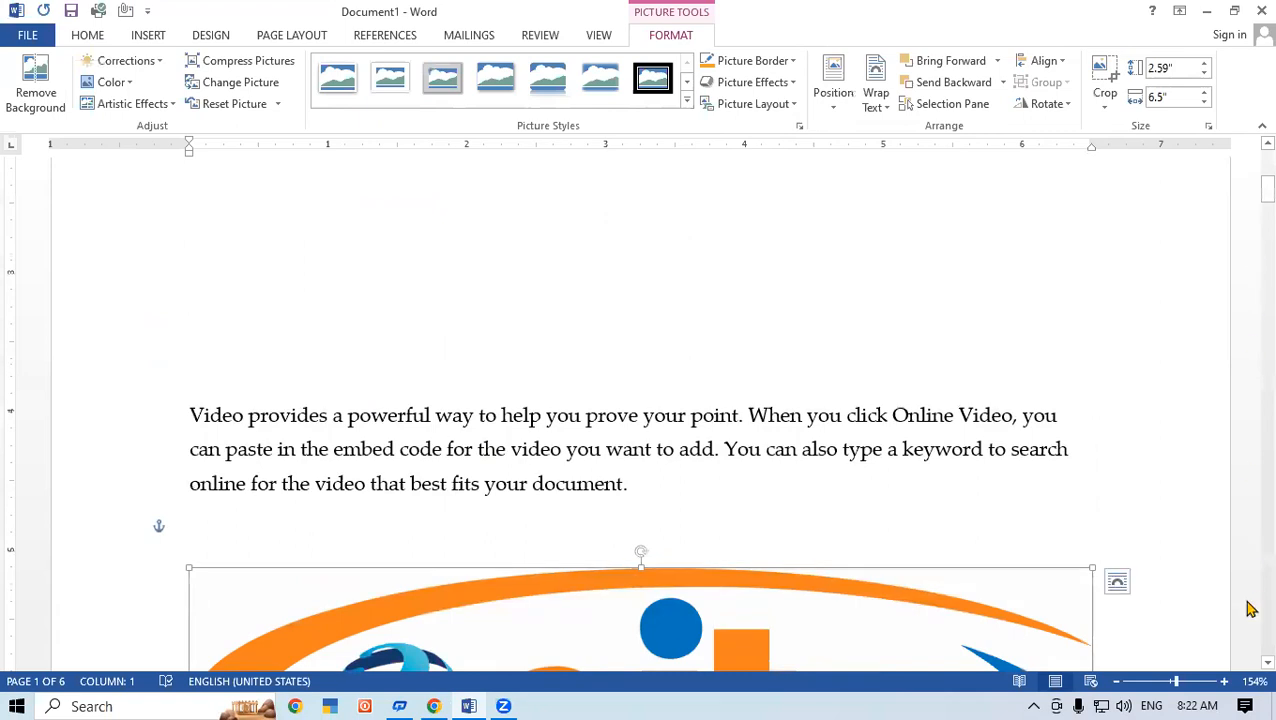
click(1267, 662)
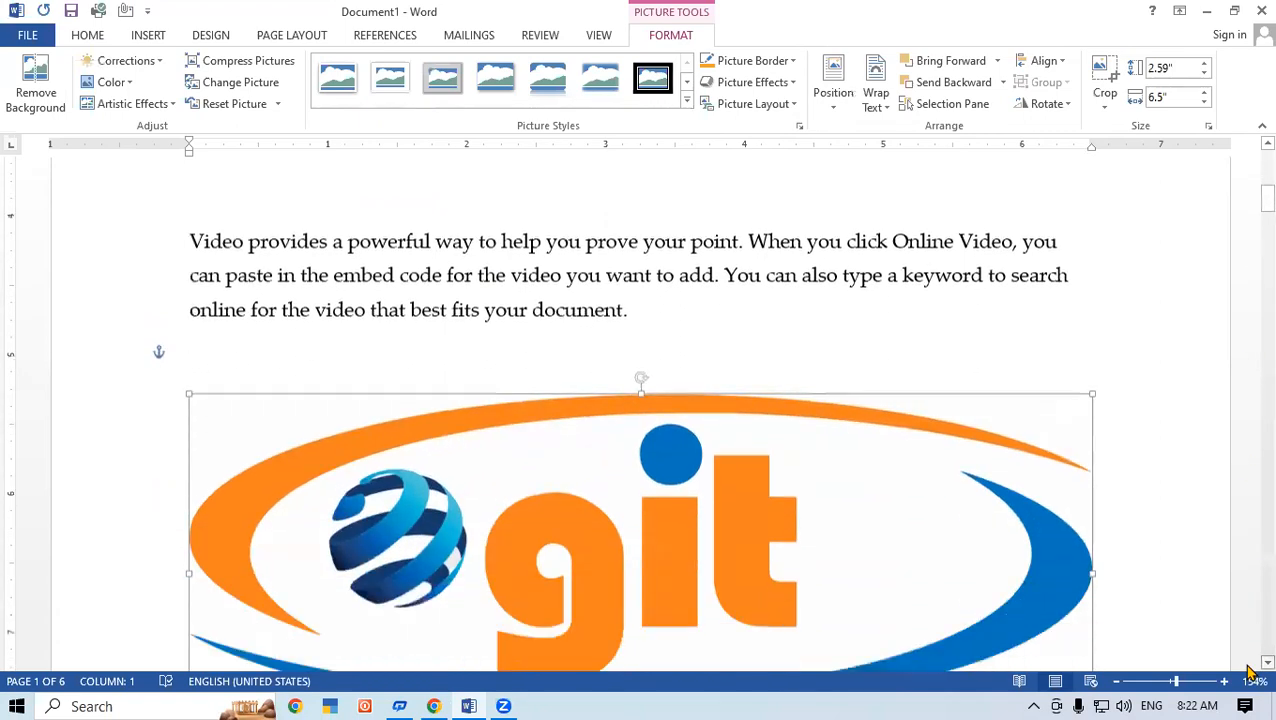
scroll(1248, 670, down, 2)
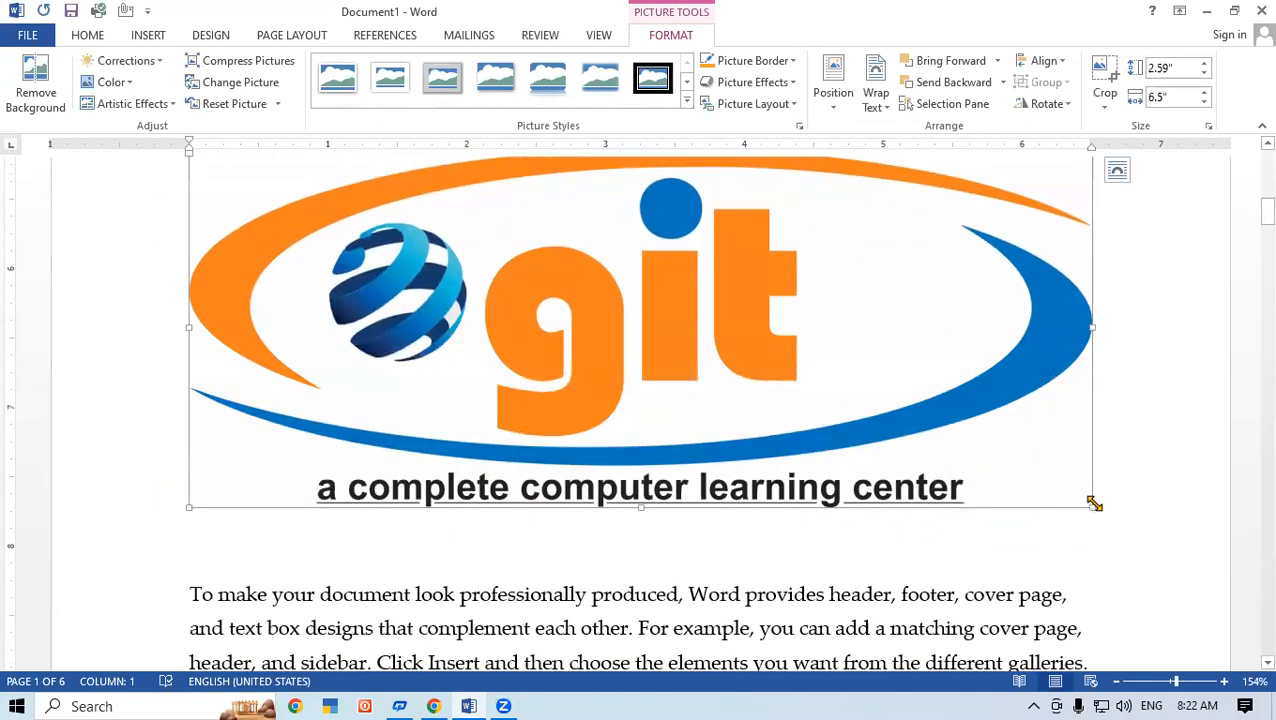
drag(1050, 476, 432, 242)
click(1267, 144)
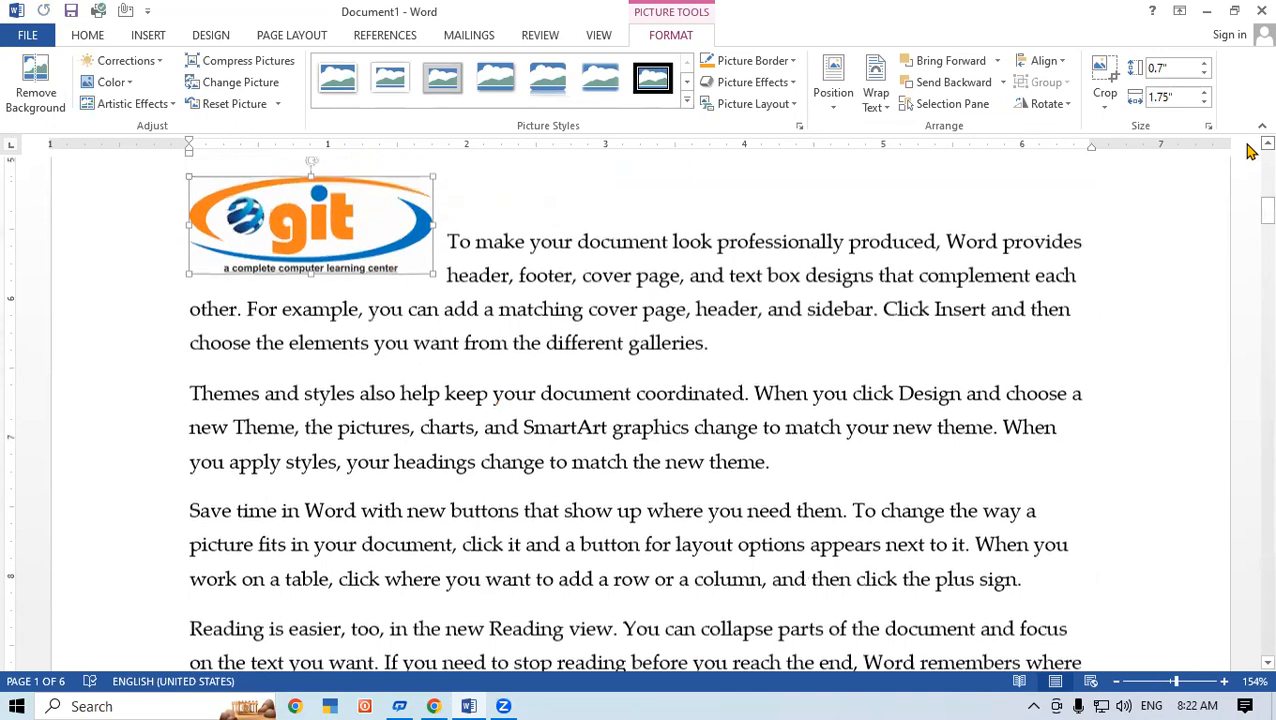
click(472, 226)
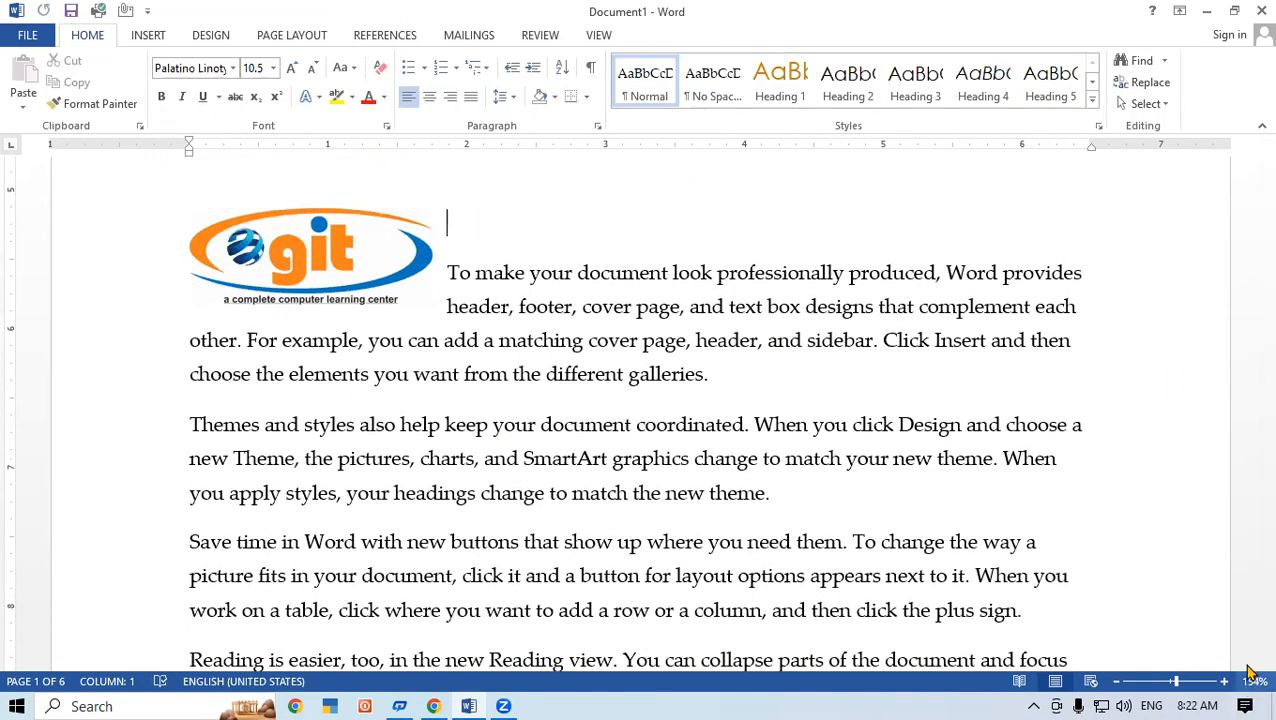
scroll(1250, 664, down, 3)
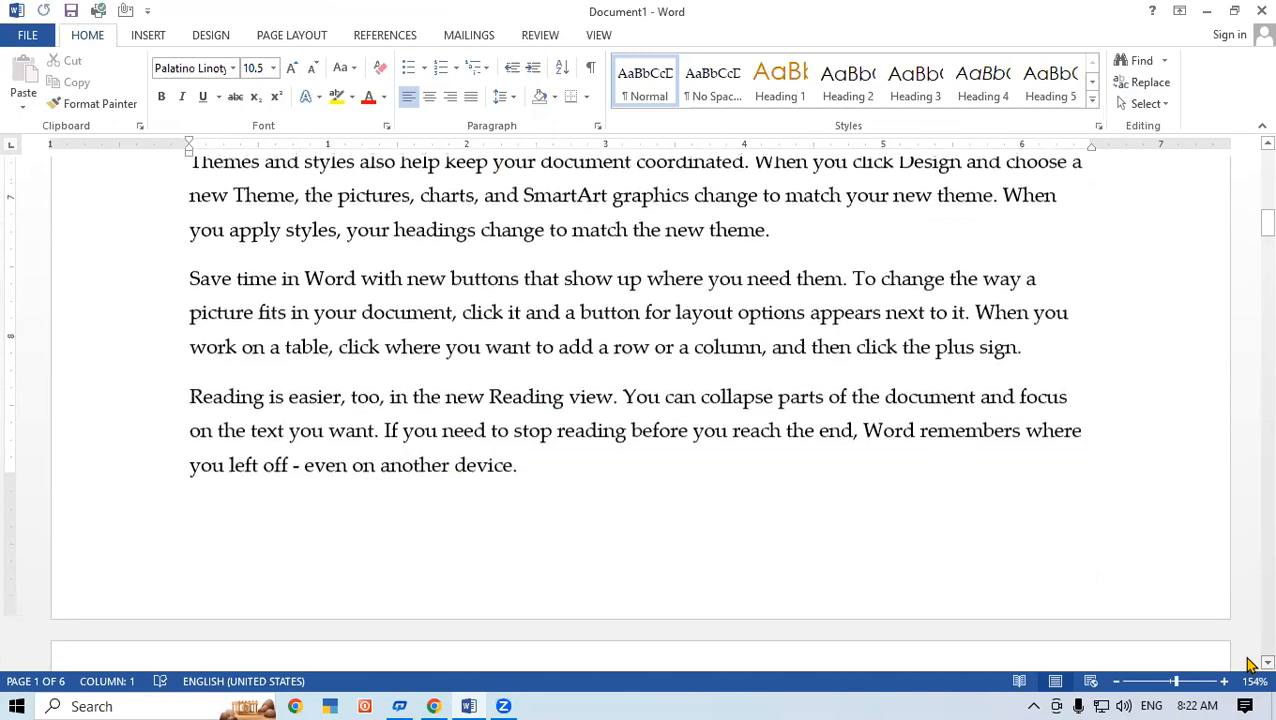
click(1029, 221)
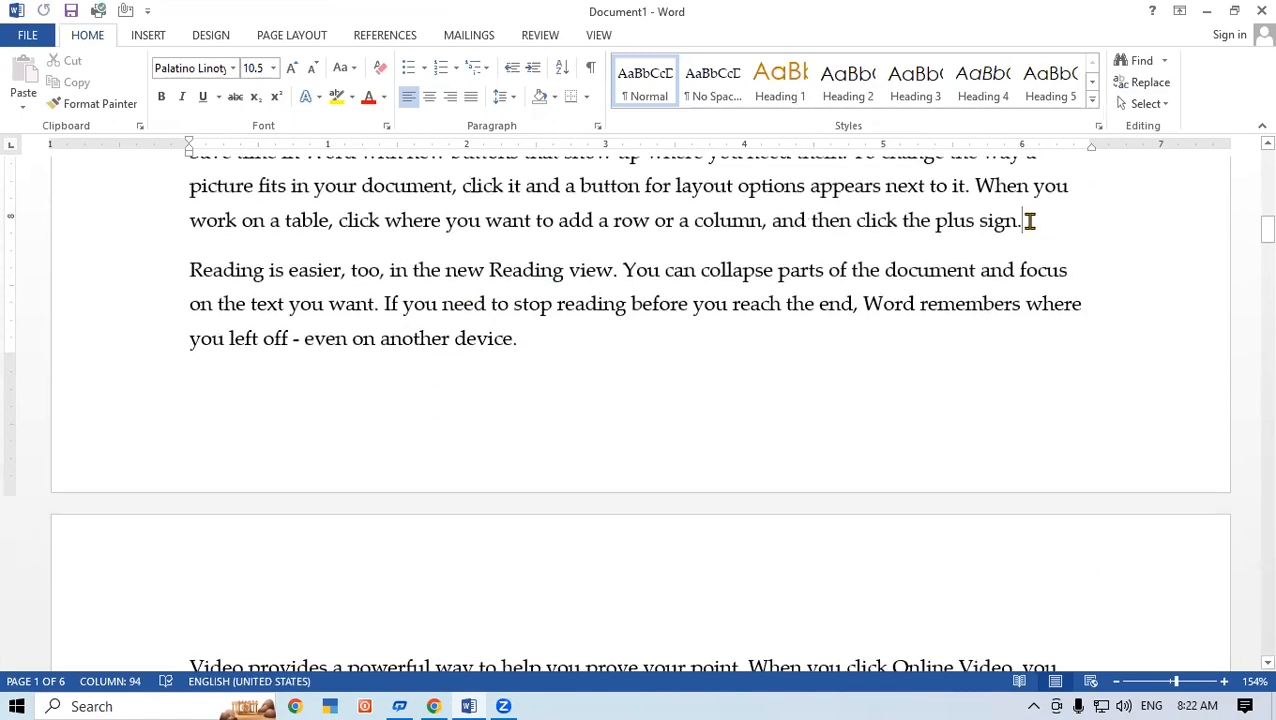
key(ctrl+Return)
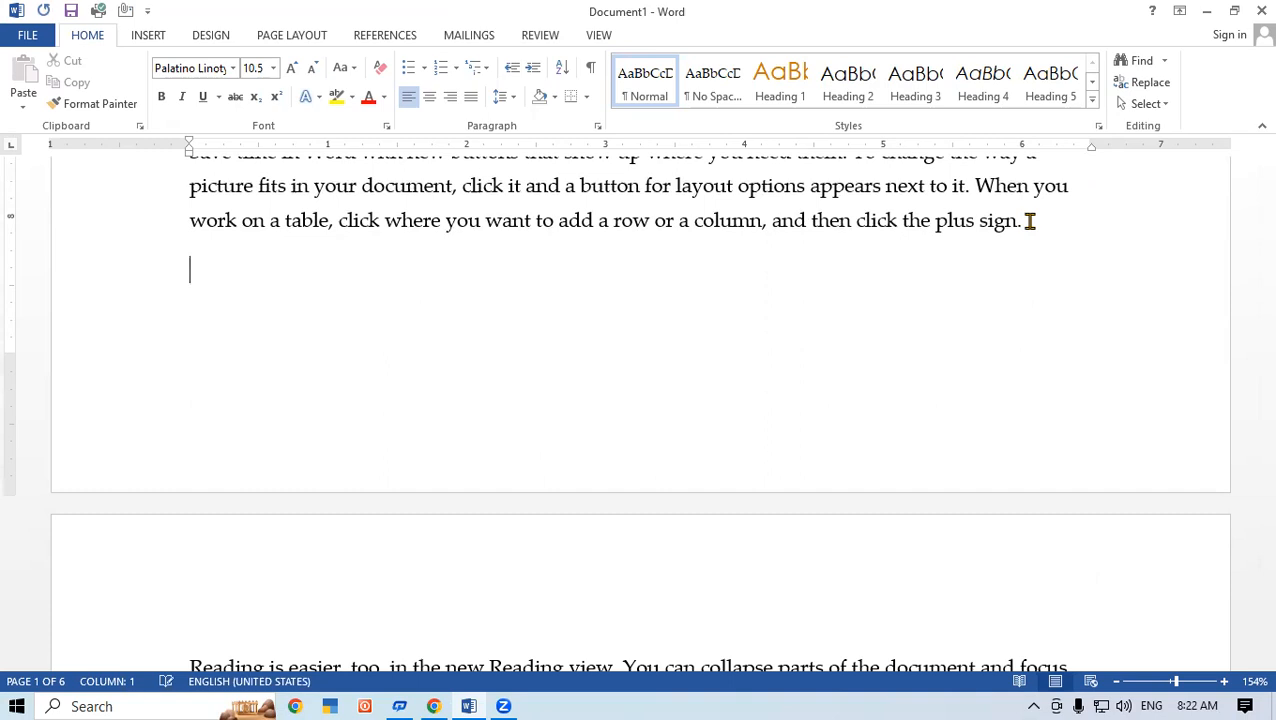
key(ctrl+z)
Insert three blank lines at the start of page 2 and place the cursor on the first one
scroll(1266, 662, down, 6)
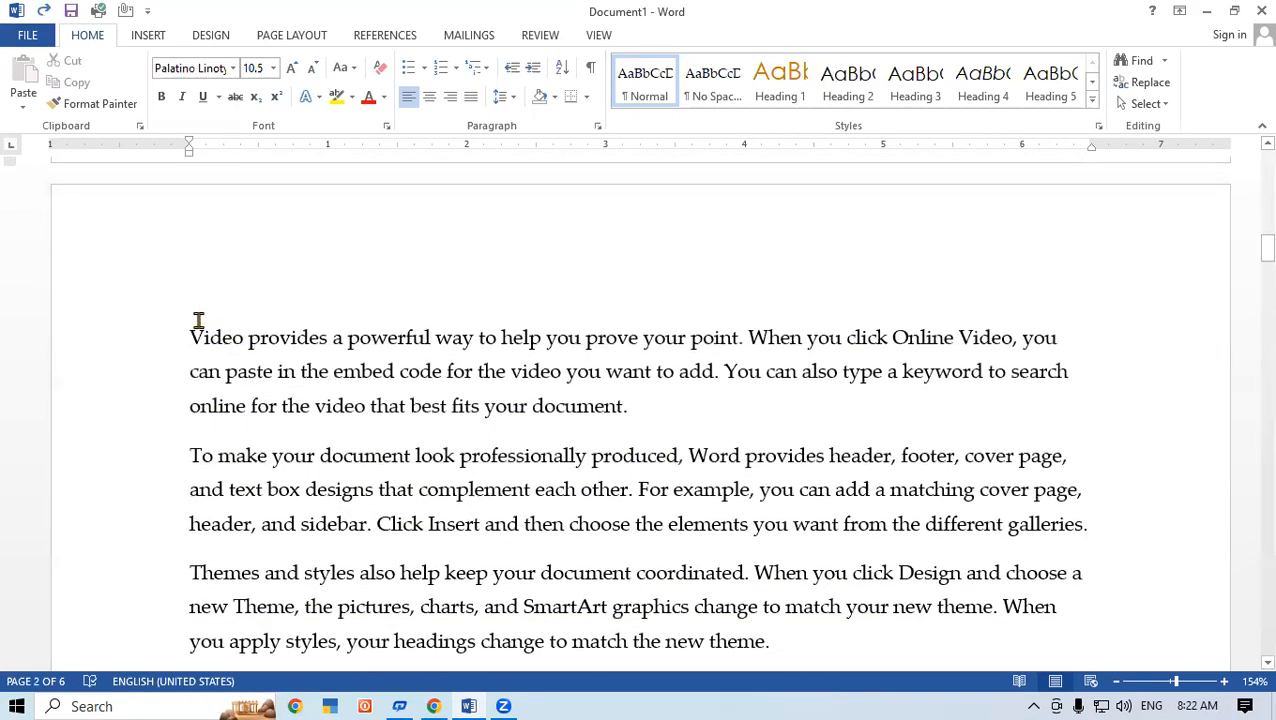
click(181, 337)
key(Return)
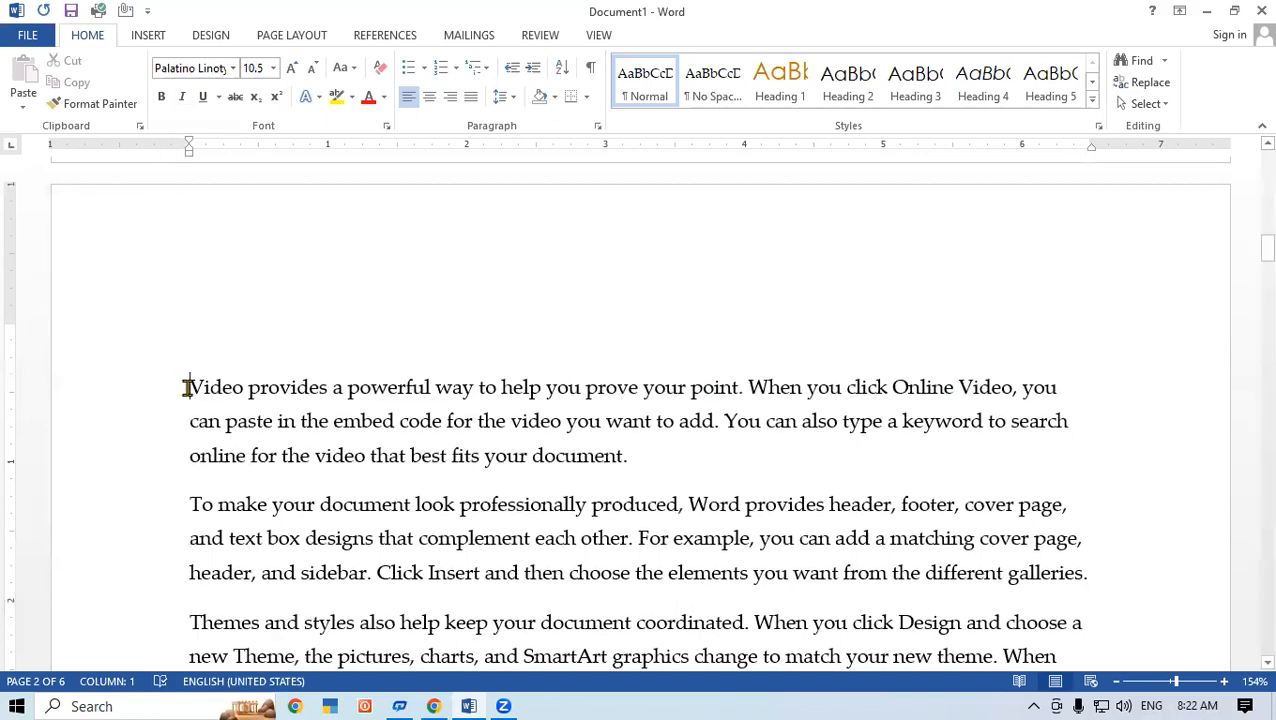
key(Return)
key(Return)
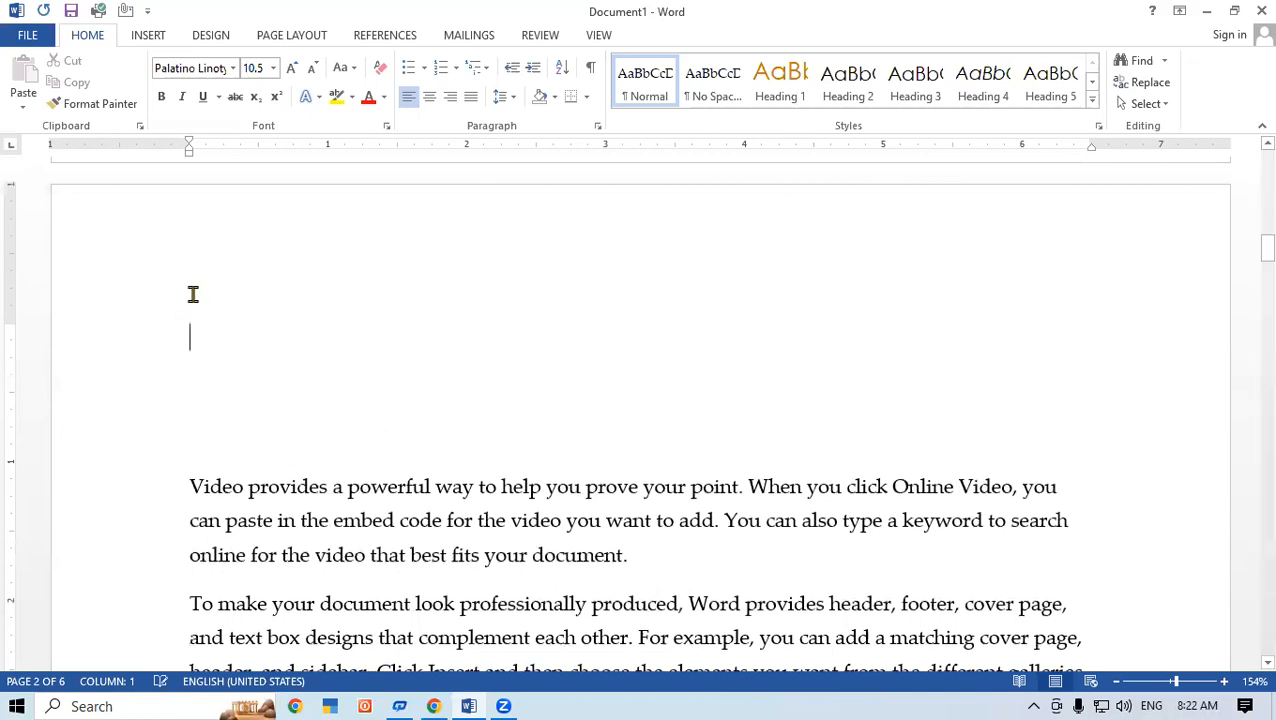
Insert the picture of a hand holding a seedling from the PHOTO ALBUM folder at the start of page 2
click(162, 35)
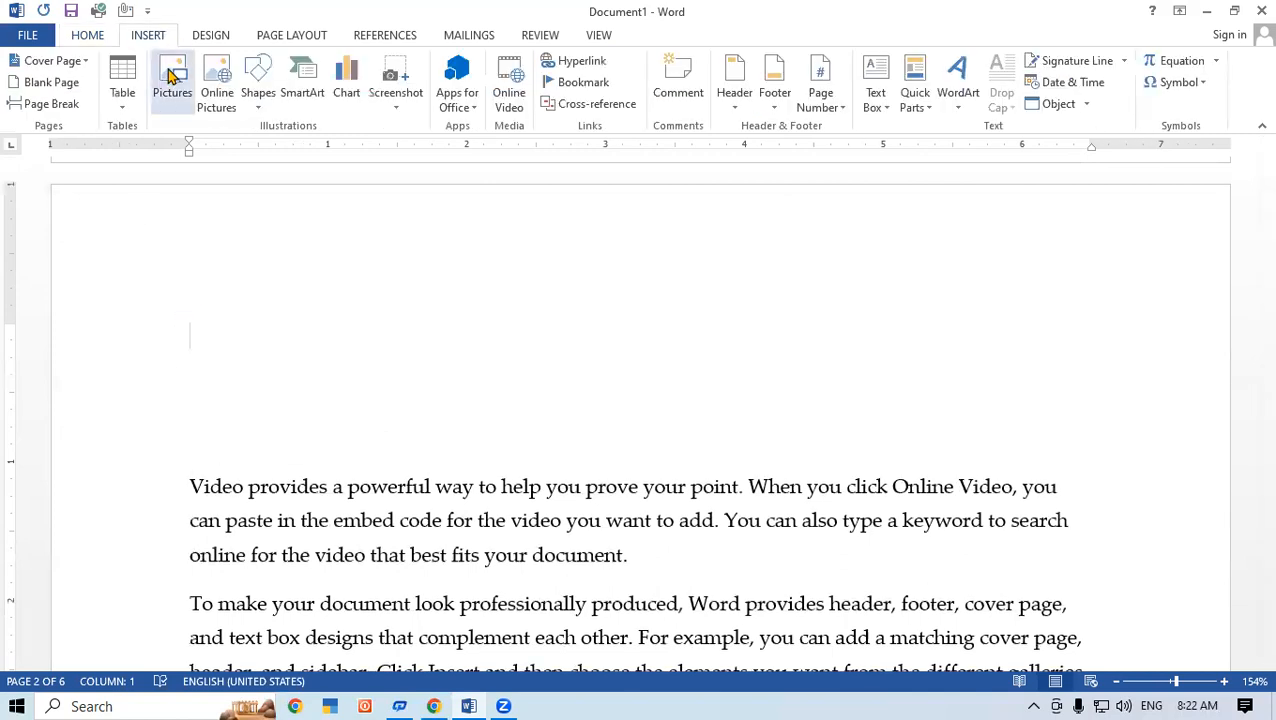
click(170, 77)
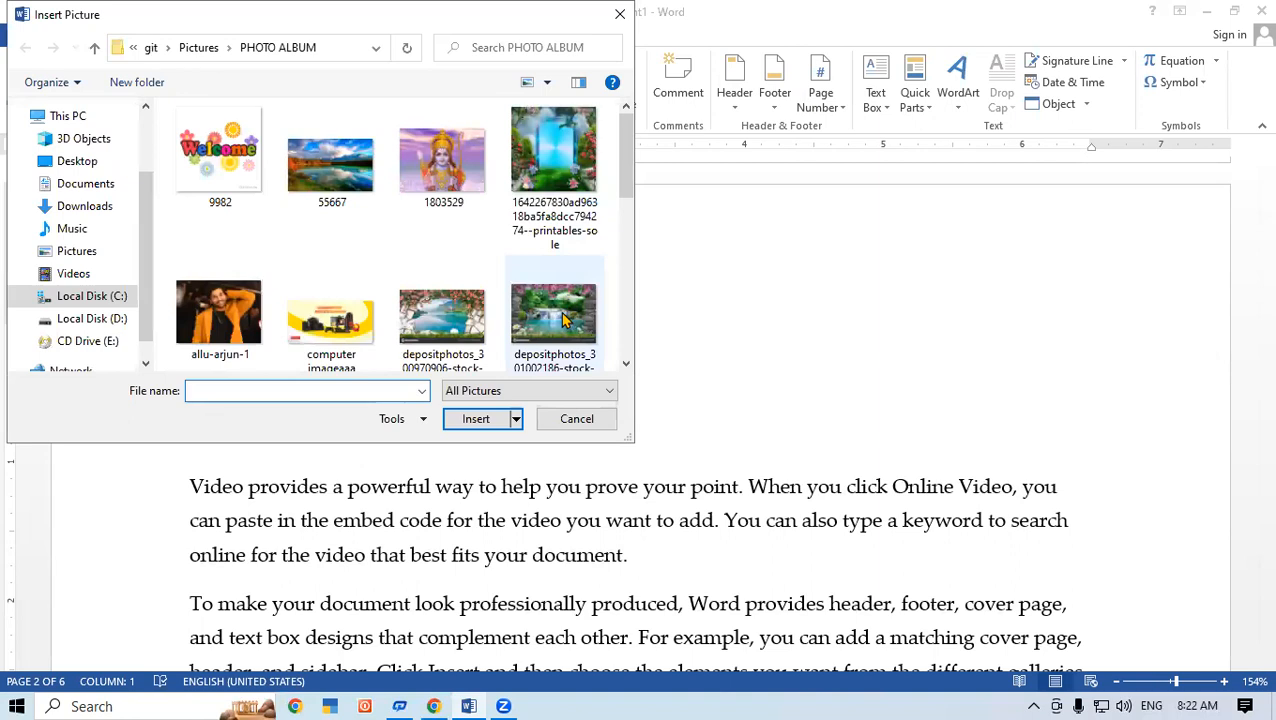
scroll(500, 280, down, 5)
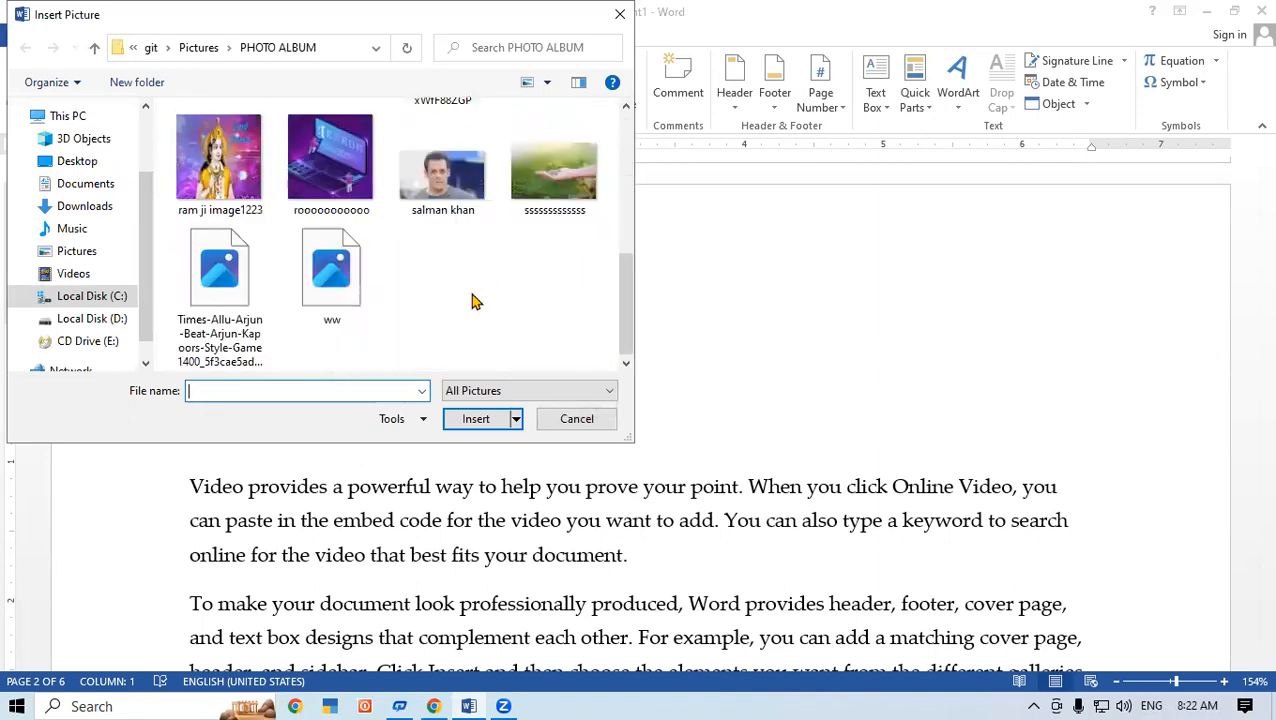
click(553, 200)
click(489, 419)
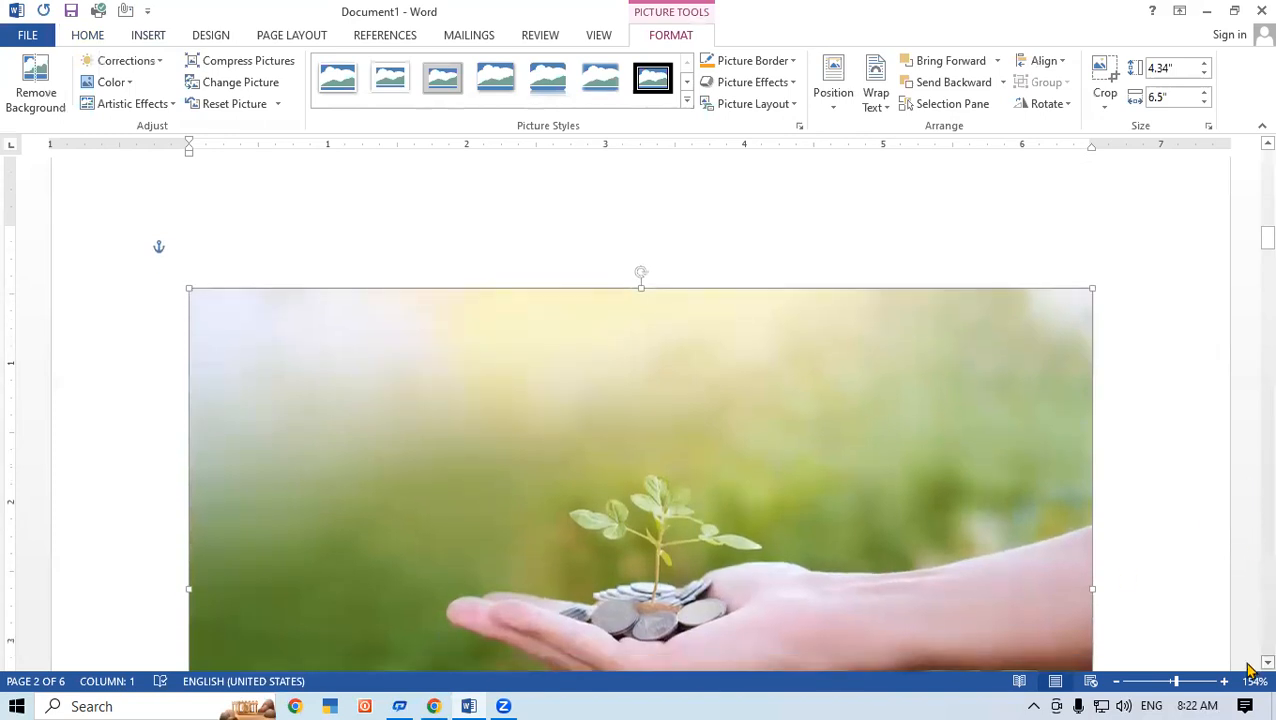
Shrink the seedling picture on page 2 to about 1.01" high by 1.51" wide and deselect it
scroll(1250, 668, down, 7)
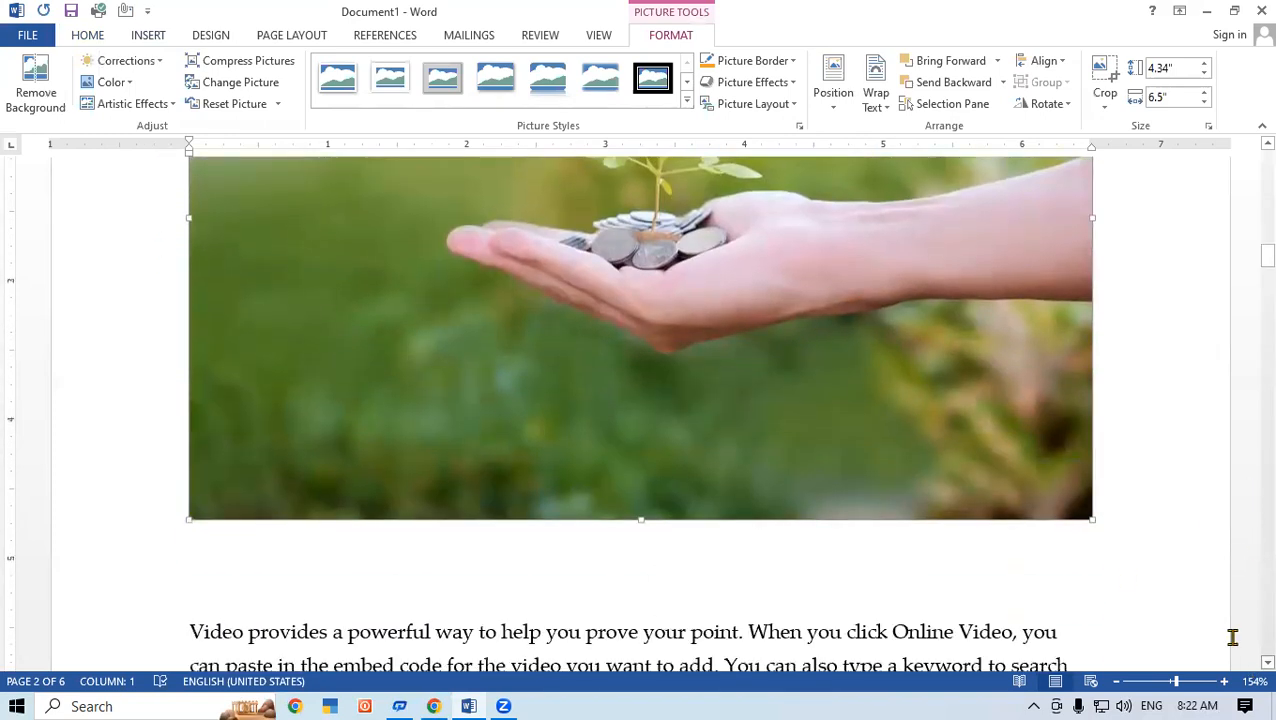
drag(1096, 521, 680, 242)
drag(504, 234, 399, 300)
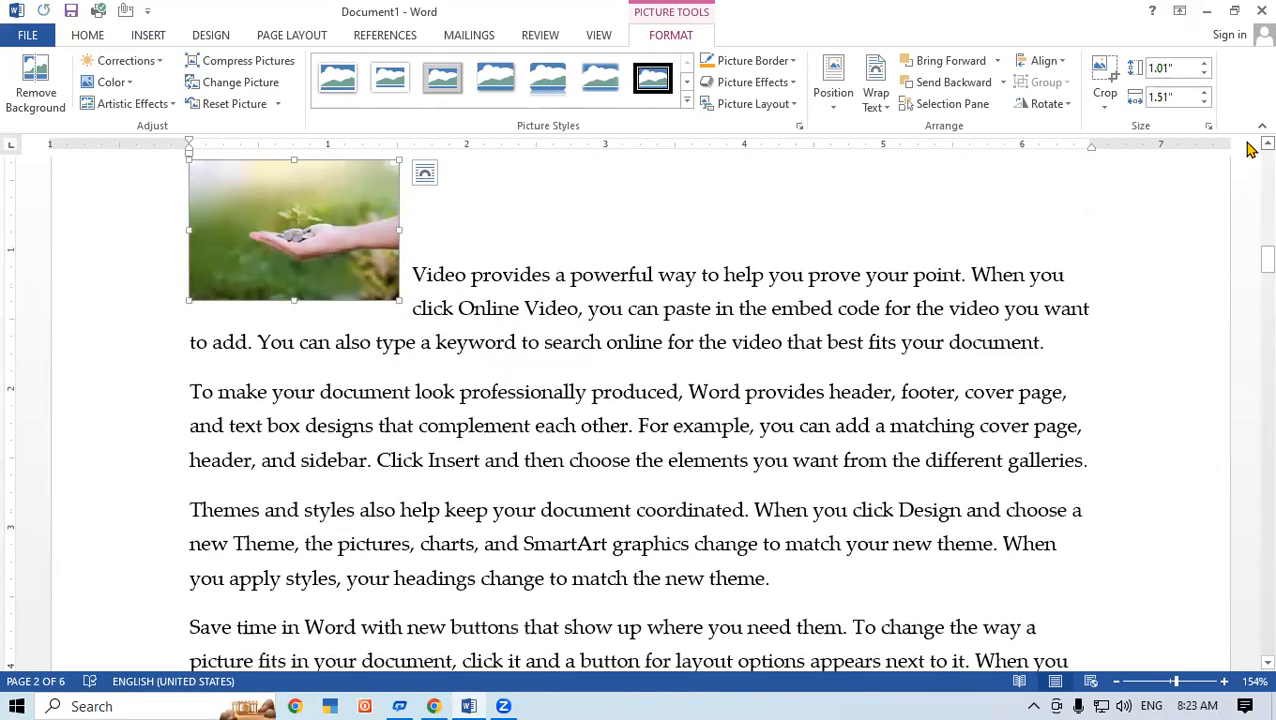
scroll(1000, 250, up, 1)
click(423, 296)
click(340, 294)
click(424, 304)
click(300, 300)
click(424, 308)
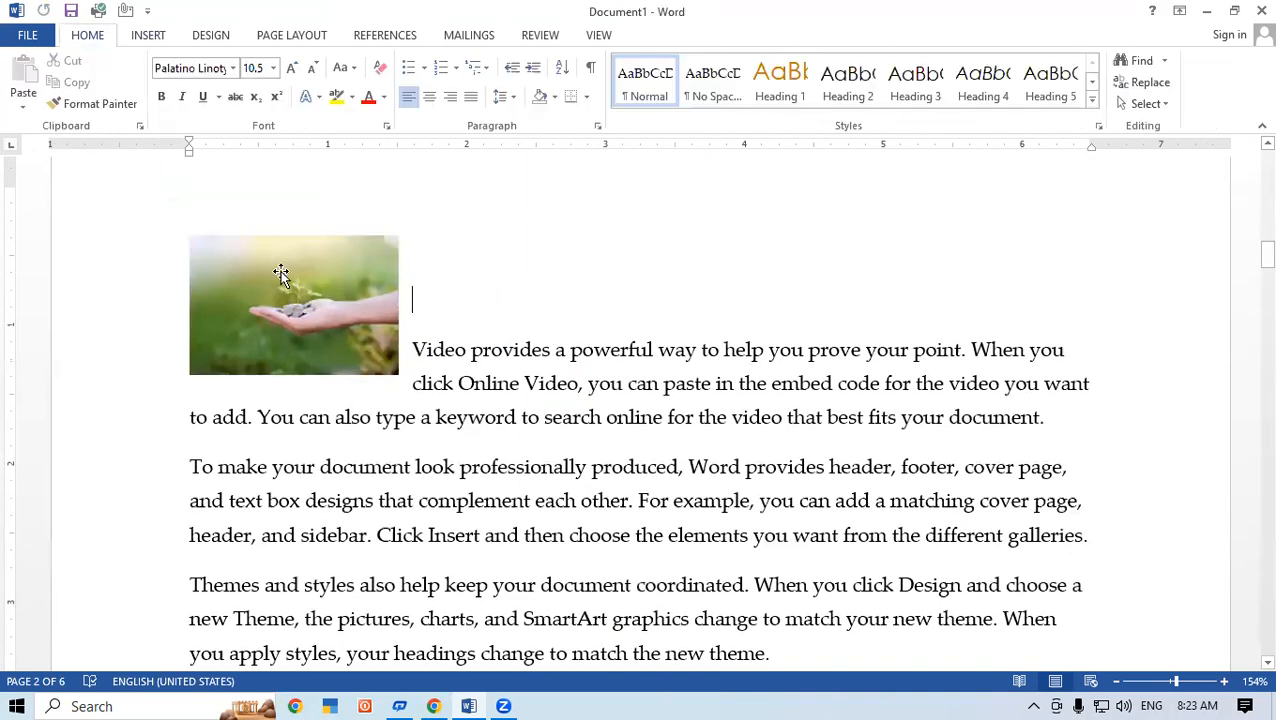
click(318, 290)
click(521, 317)
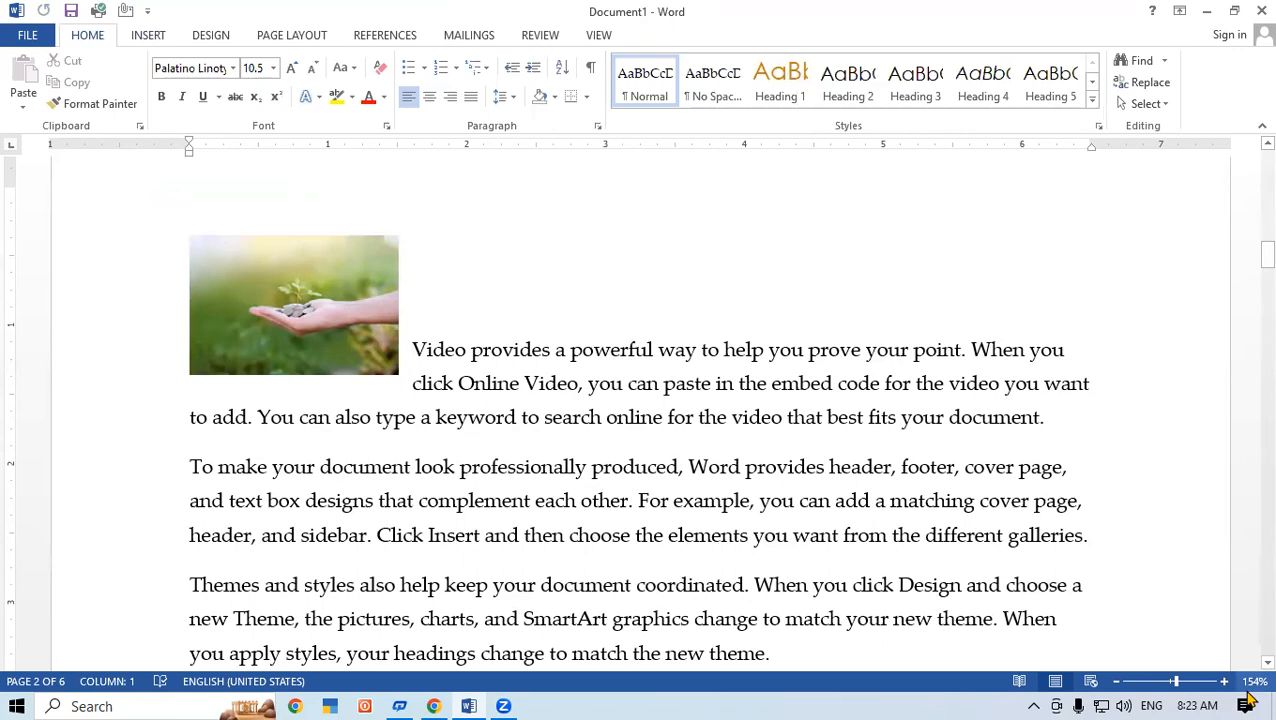
Insert three blank lines after the page 2 paragraph ending "click the plus sign." and place the cursor on the first one
scroll(1248, 668, down, 1)
scroll(1248, 668, down, 5)
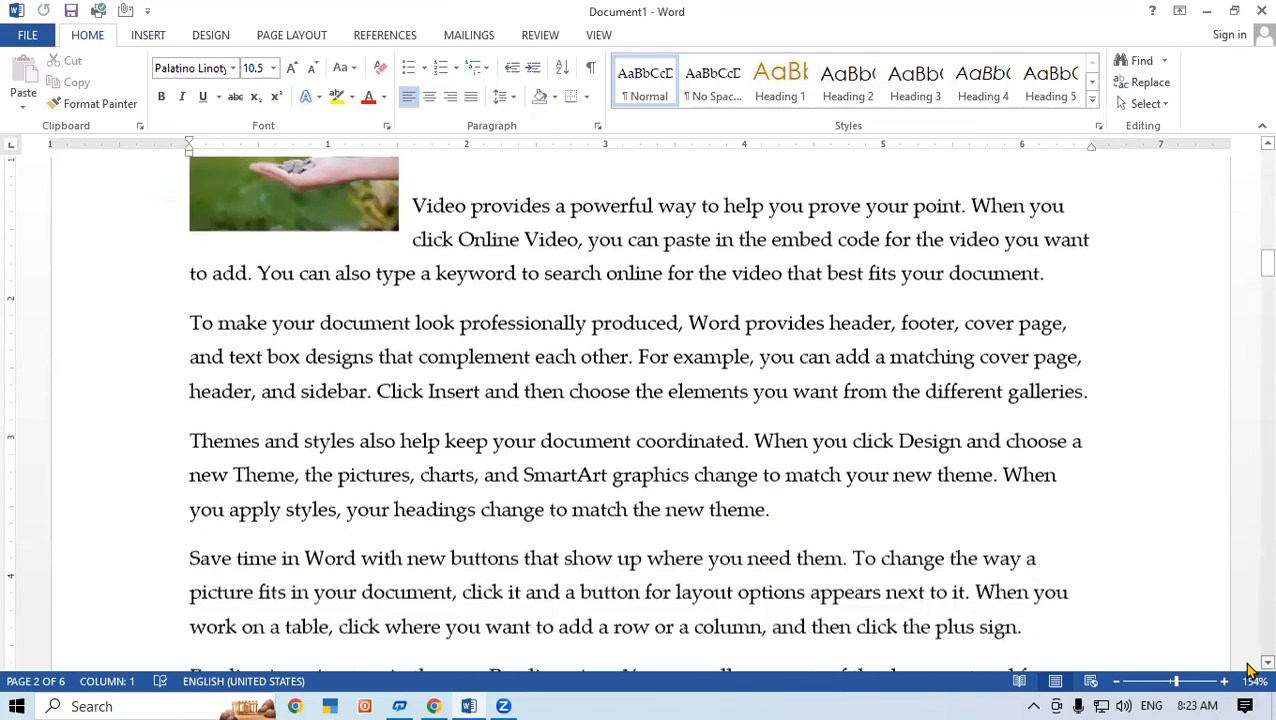
click(1061, 300)
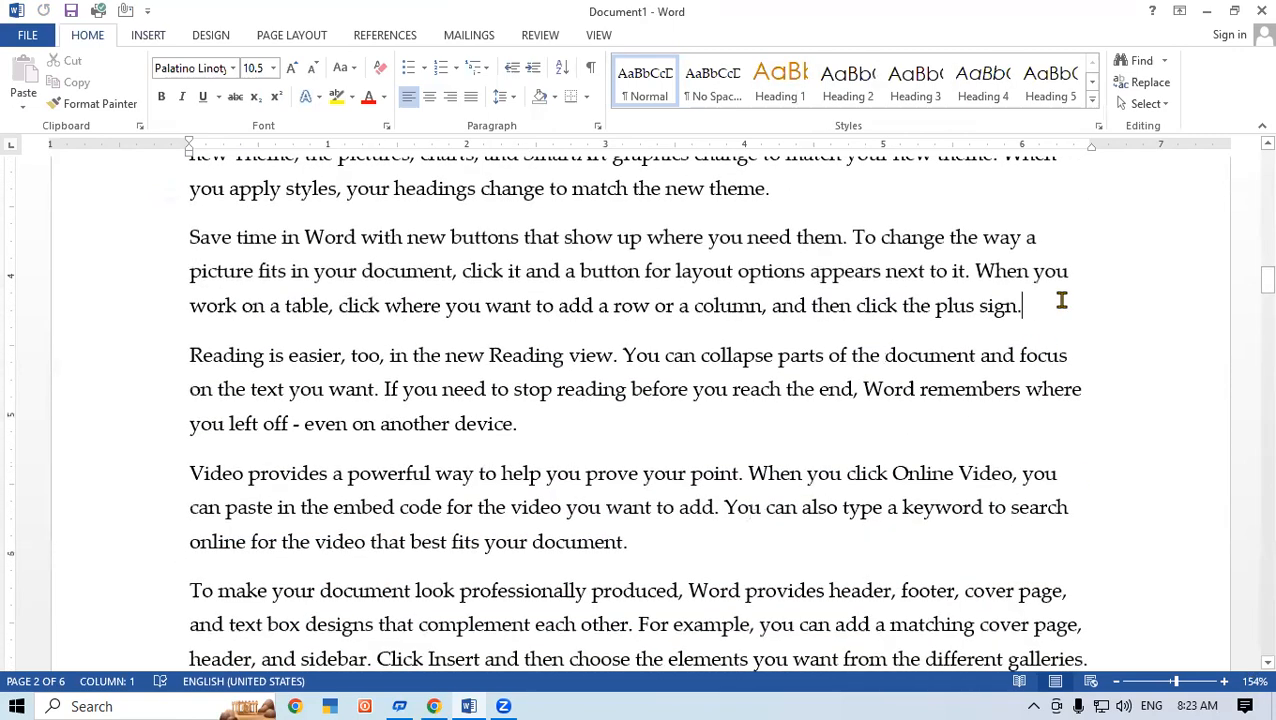
key(Return)
key(Return)
key(Return)
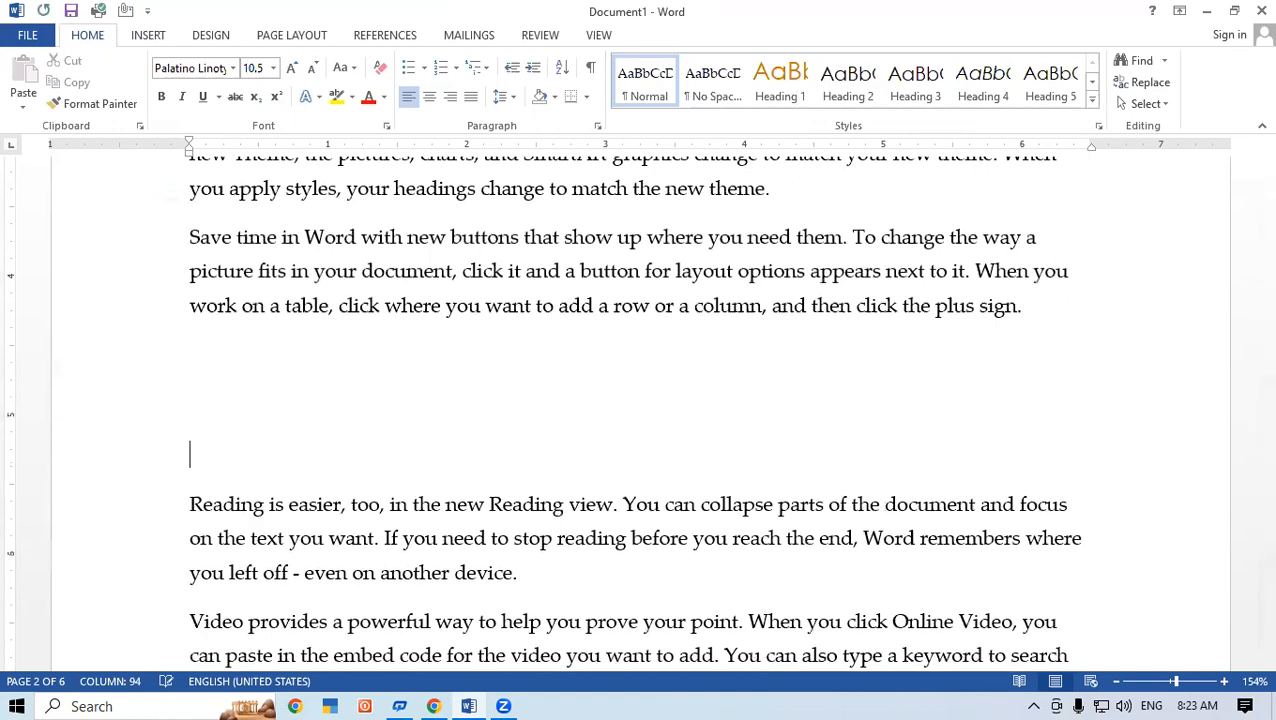
click(210, 365)
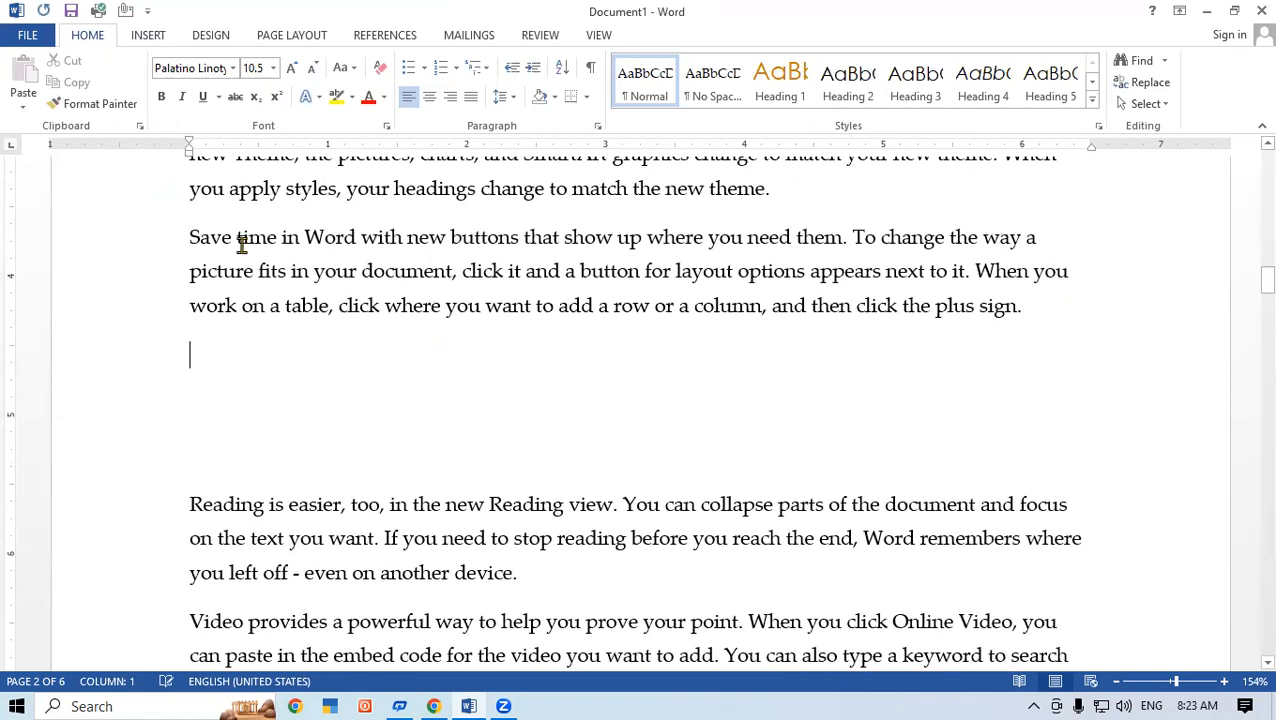
Insert the picture of the man in the orange jacket from the PHOTO ALBUM folder at the cursor
click(155, 35)
click(170, 80)
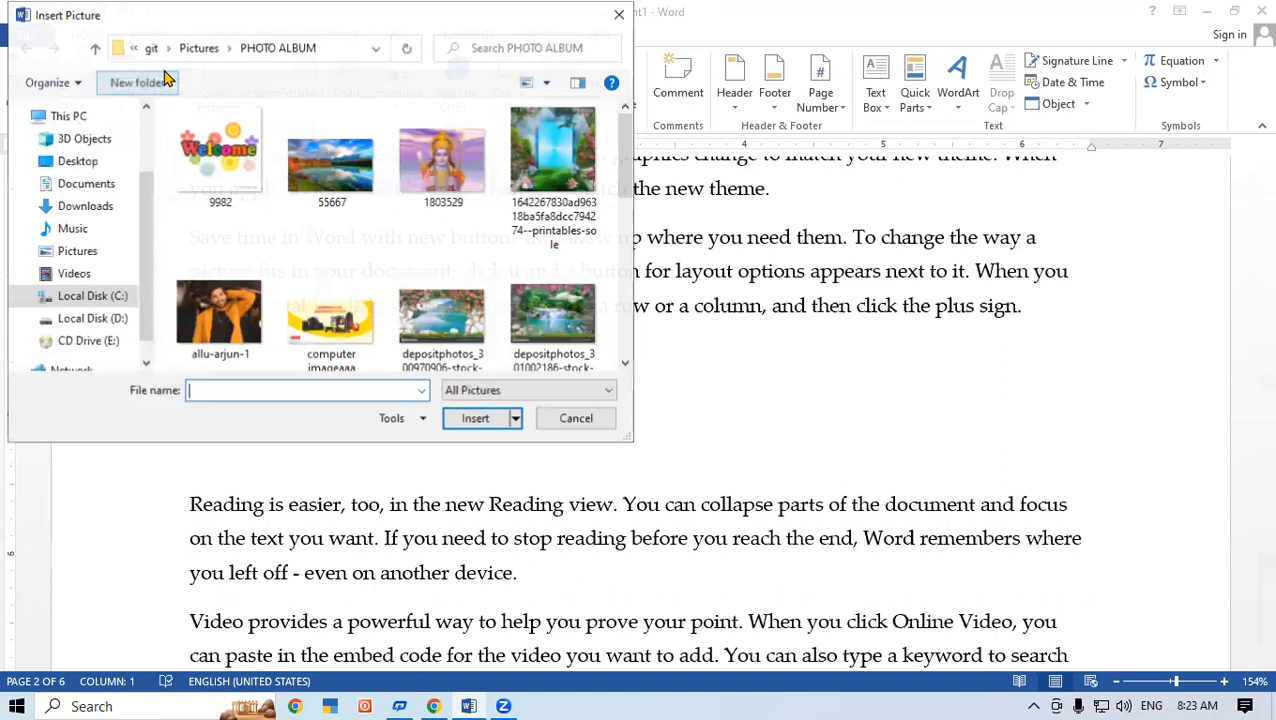
scroll(535, 298, down, 2)
drag(626, 198, 636, 303)
scroll(430, 205, up, 5)
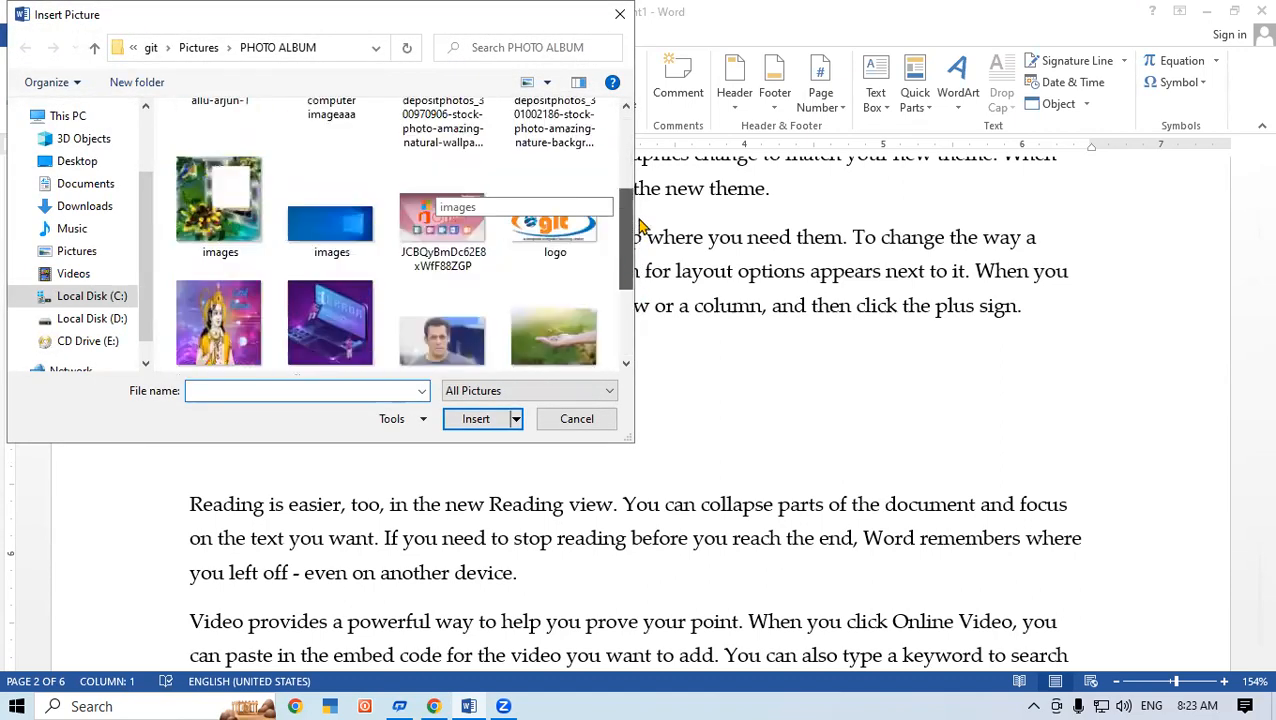
click(218, 185)
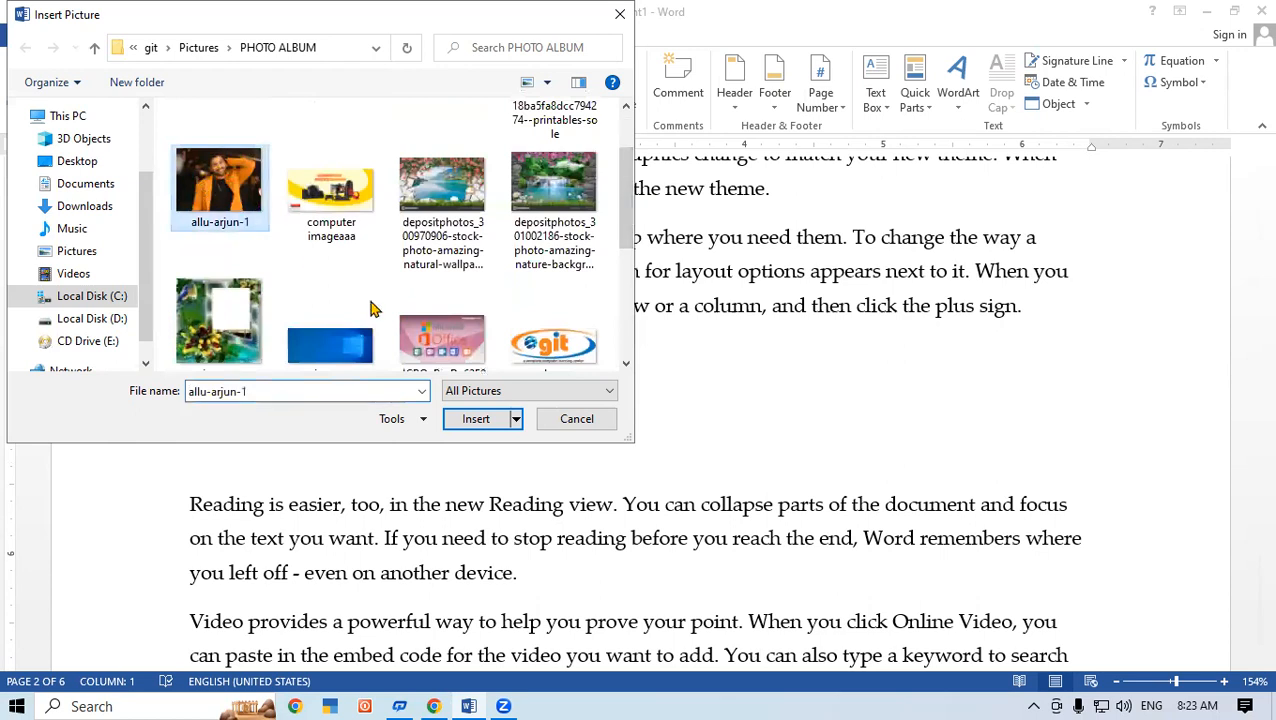
click(476, 419)
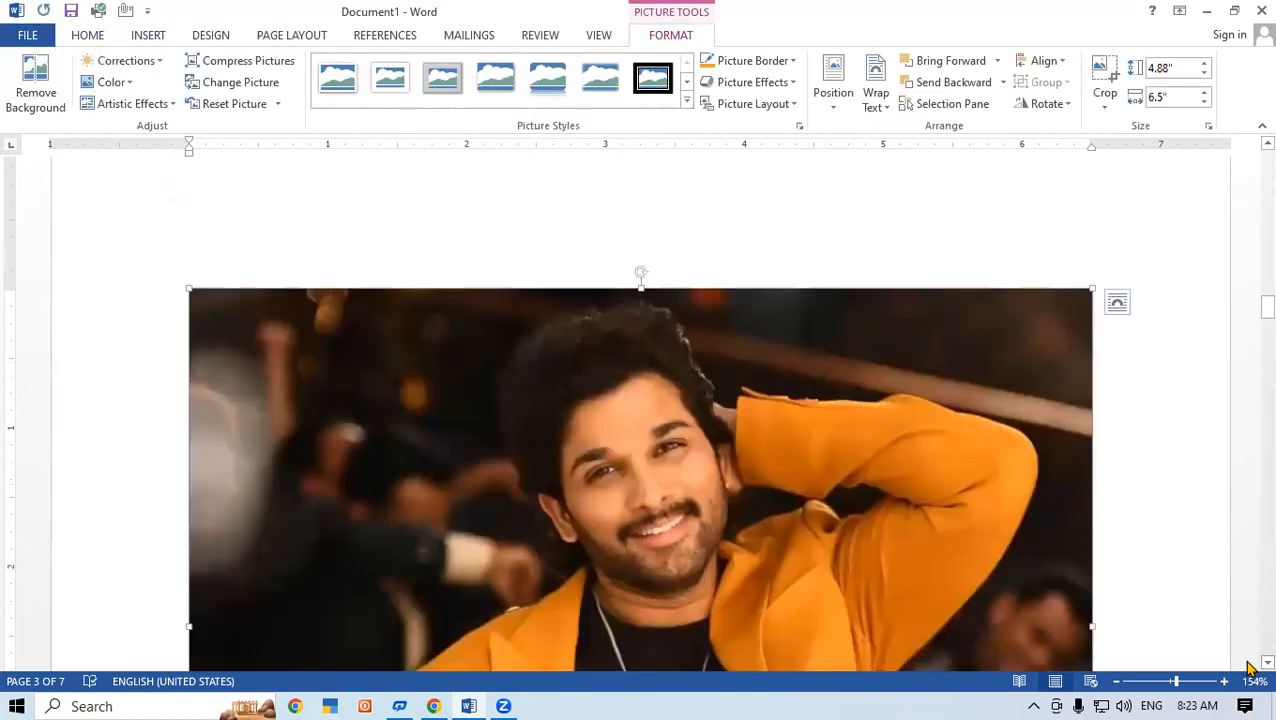
Shrink the picture of the man in the orange jacket to about 1.32" high by 1.76" wide and deselect it
scroll(1247, 667, down, 5)
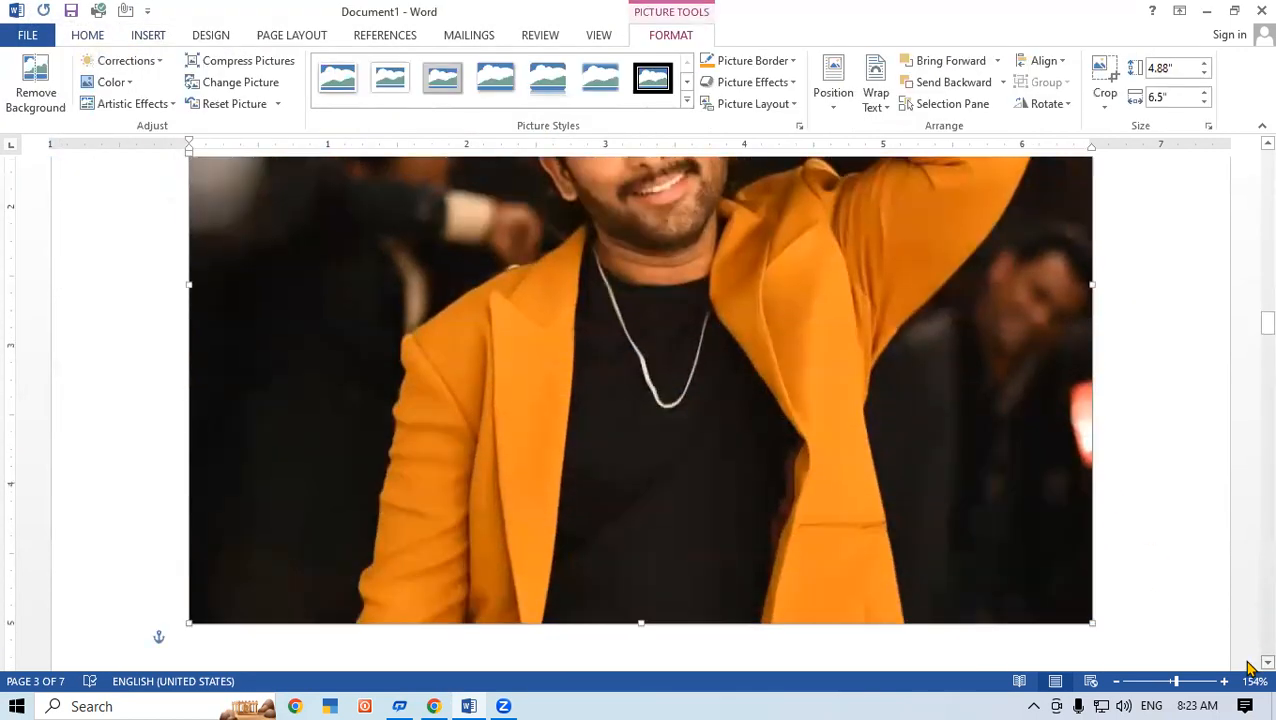
scroll(1247, 667, down, 1)
drag(1091, 547, 403, 255)
click(1264, 146)
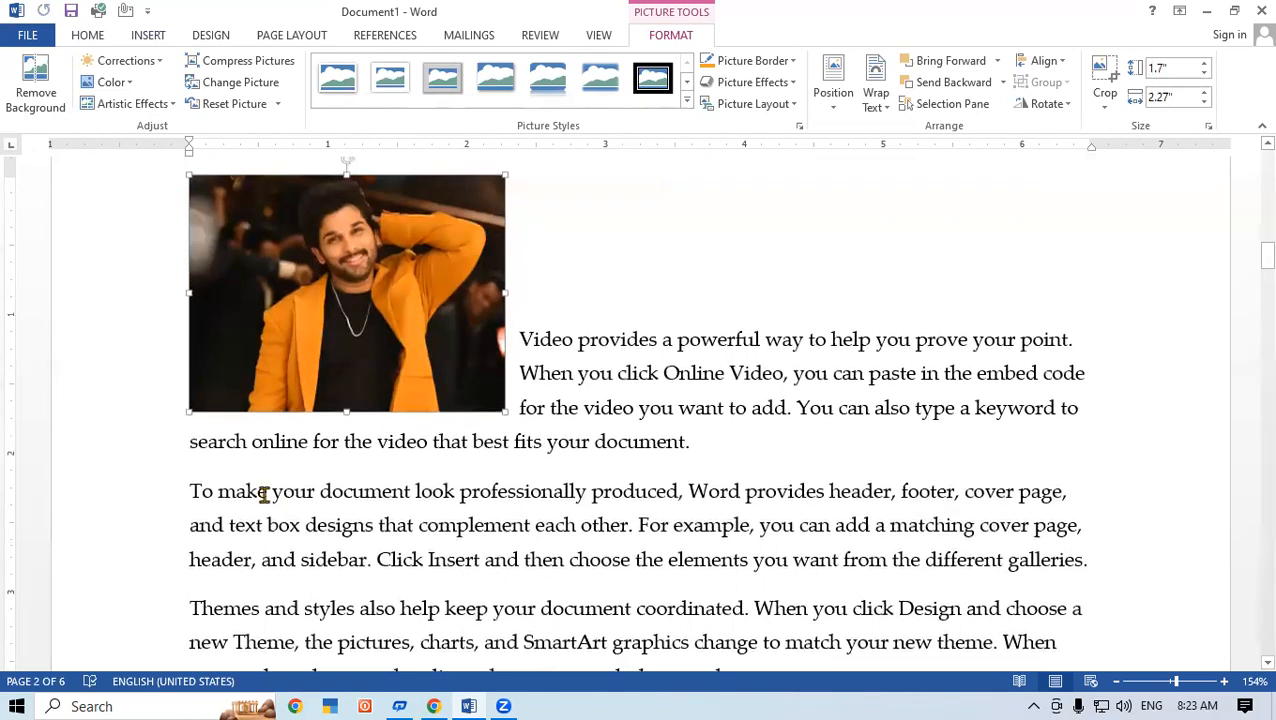
drag(457, 391, 433, 362)
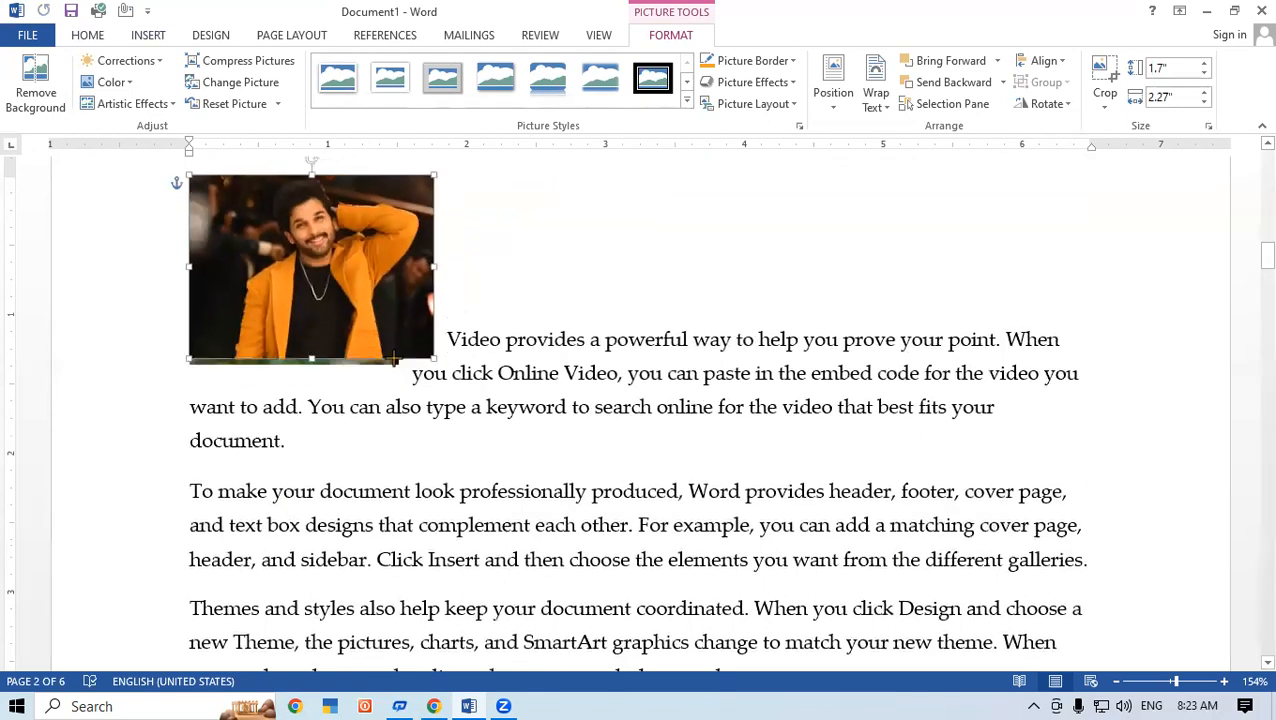
click(649, 288)
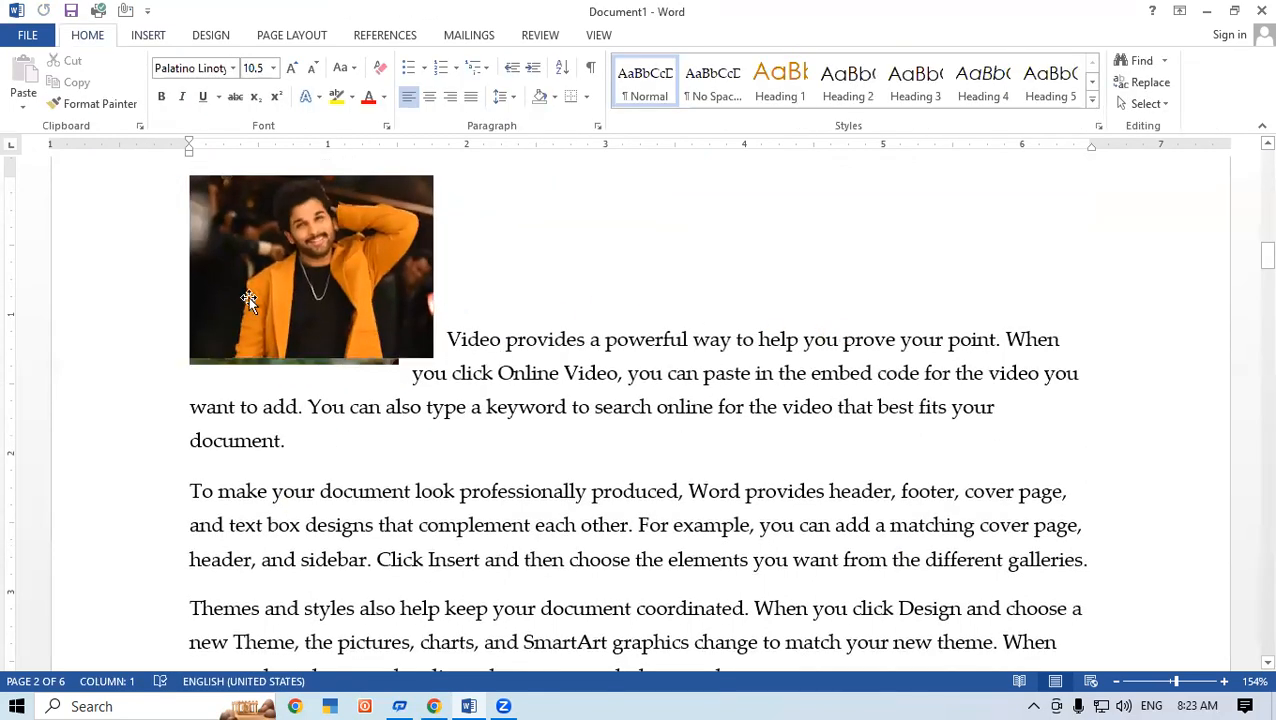
Move the orange-jacket picture down beside the "Themes and styles" paragraph on page 2 and deselect it
drag(399, 357, 240, 560)
mouse_move(1262, 265)
mouse_down()
mouse_move(1250, 285)
mouse_move(1259, 322)
mouse_move(1250, 278)
mouse_up()
drag(301, 266, 315, 381)
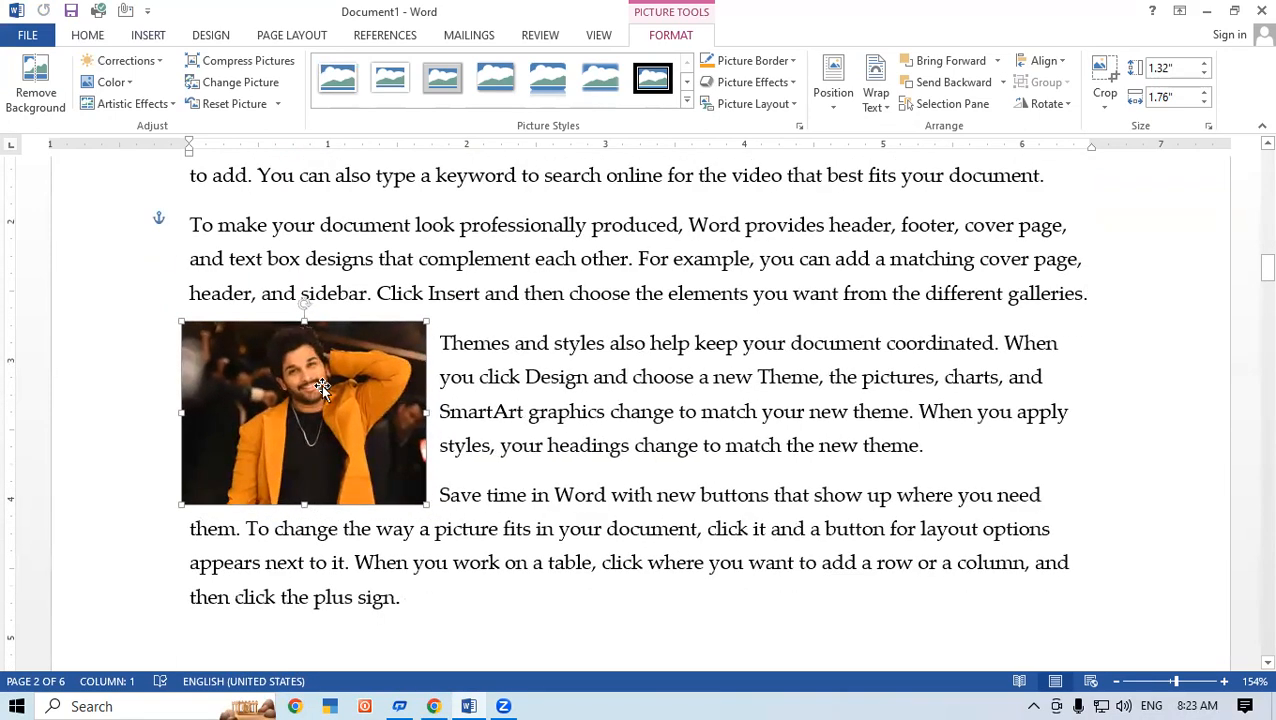
click(1092, 485)
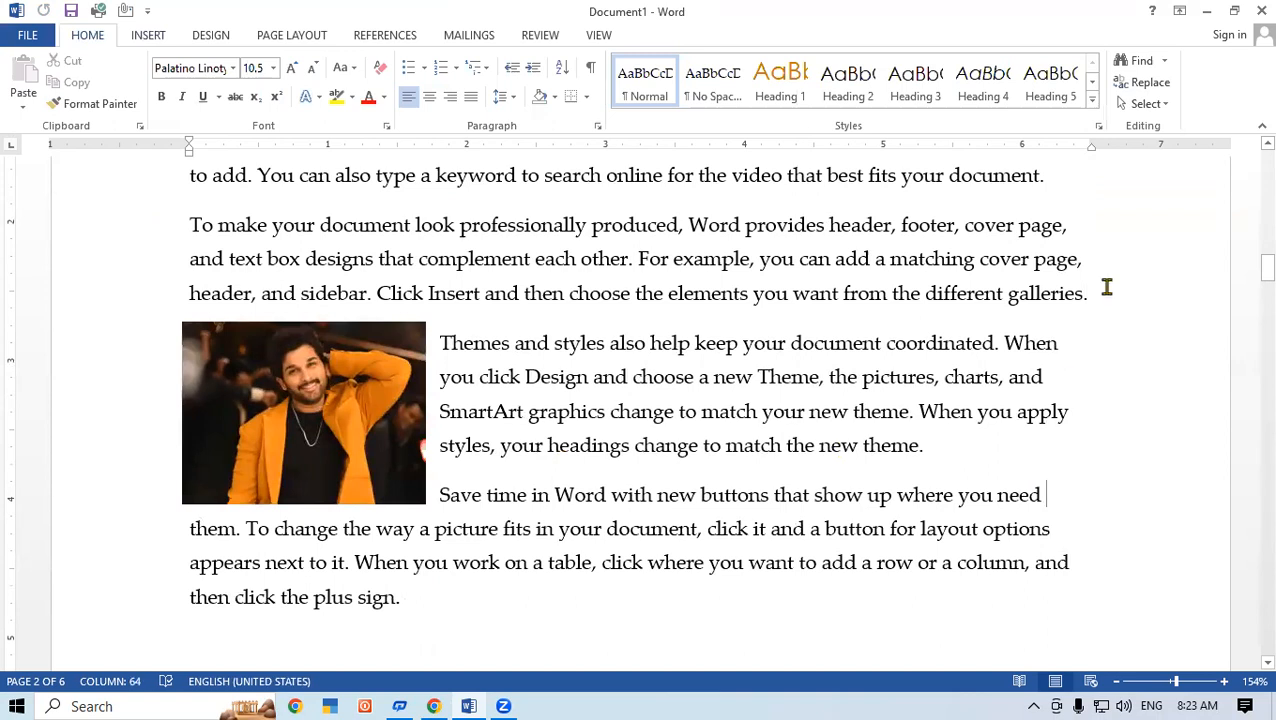
Add the caption Figure 1 to the logo picture on page 1, positioned below the selected item
drag(1252, 279, 1250, 218)
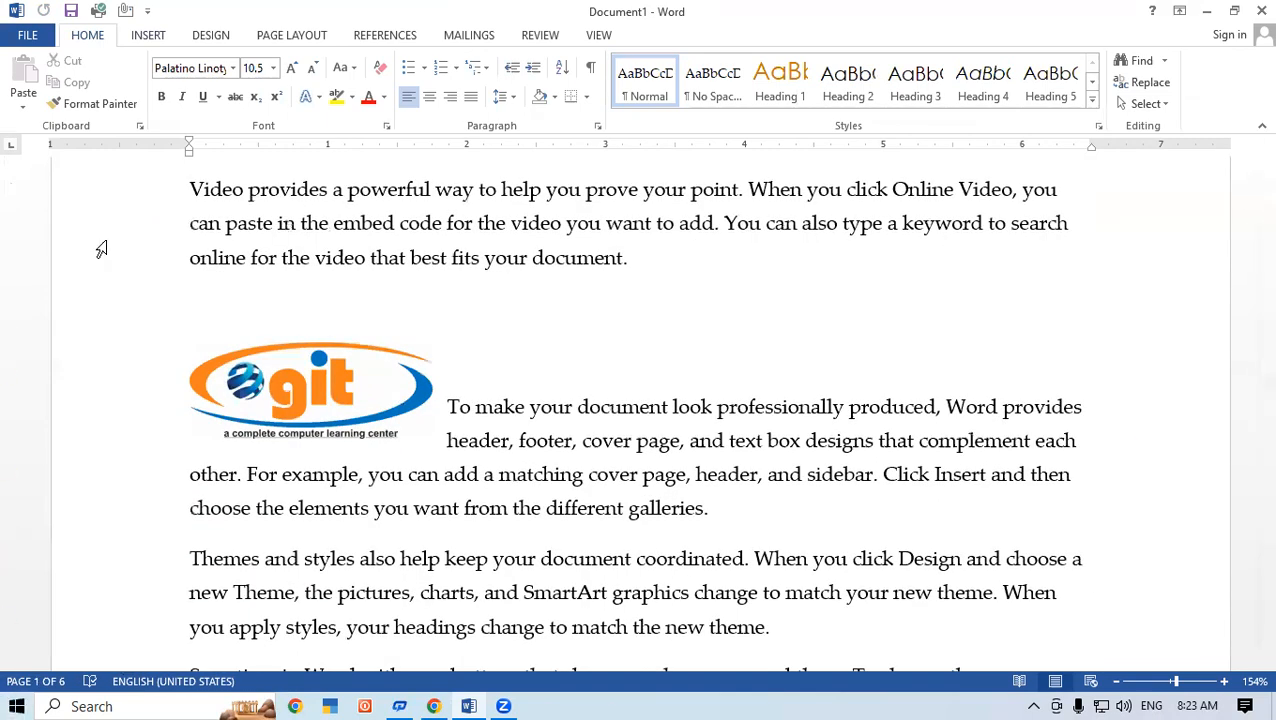
click(326, 410)
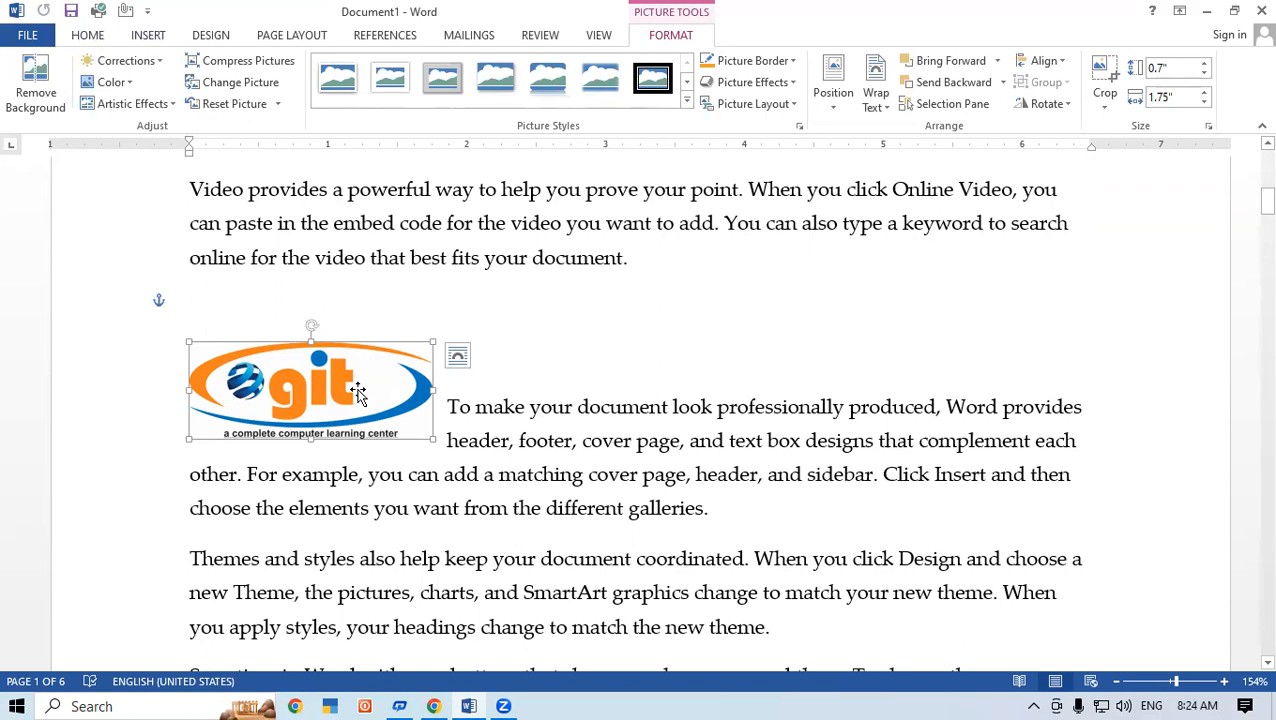
click(387, 38)
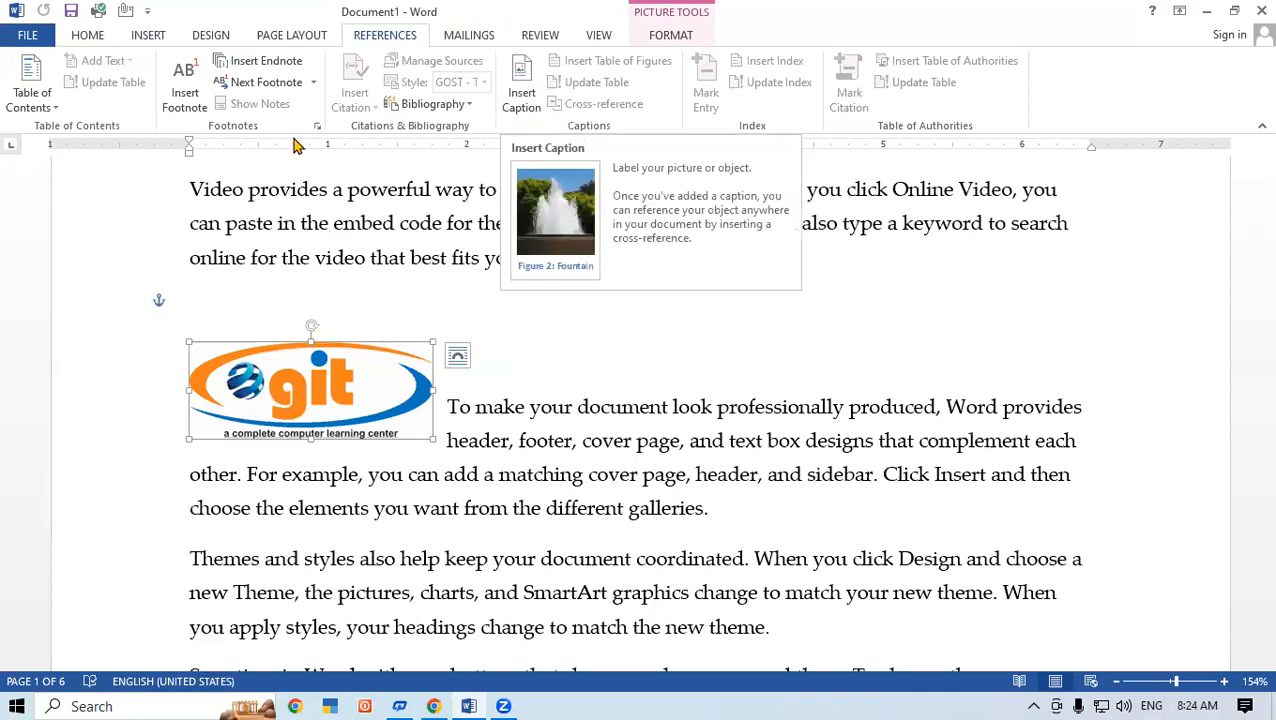
click(522, 85)
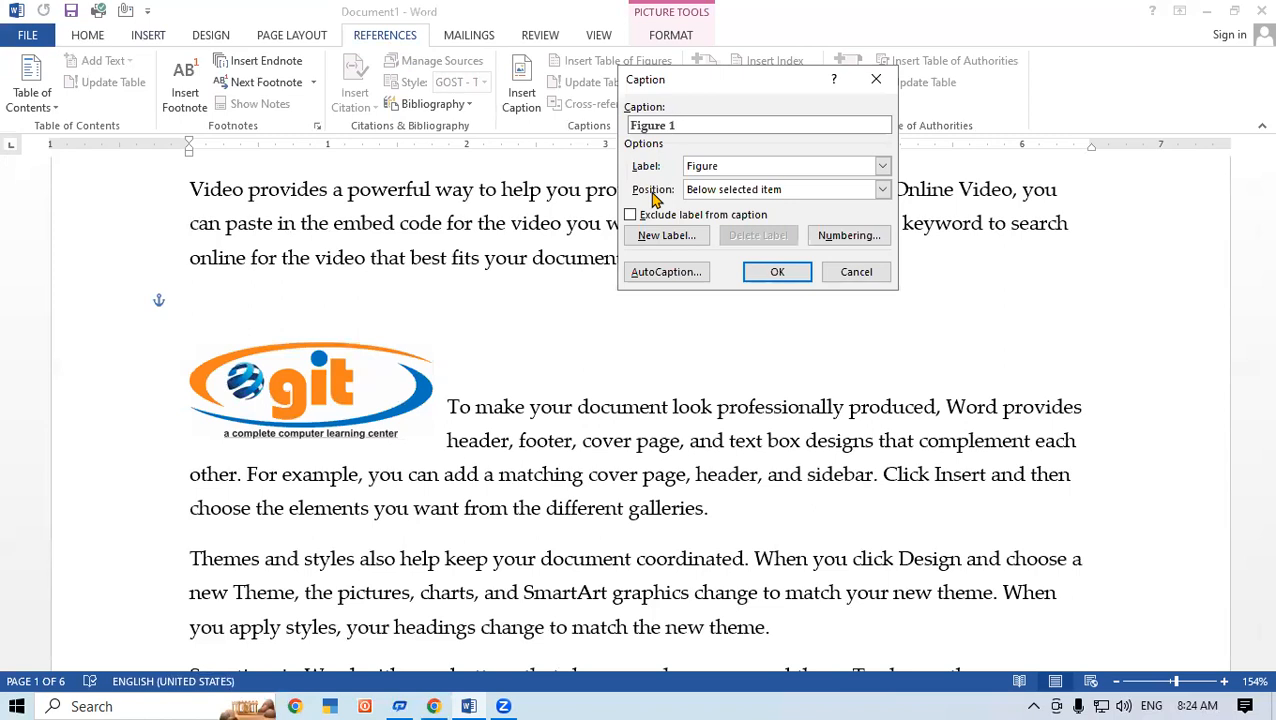
click(709, 194)
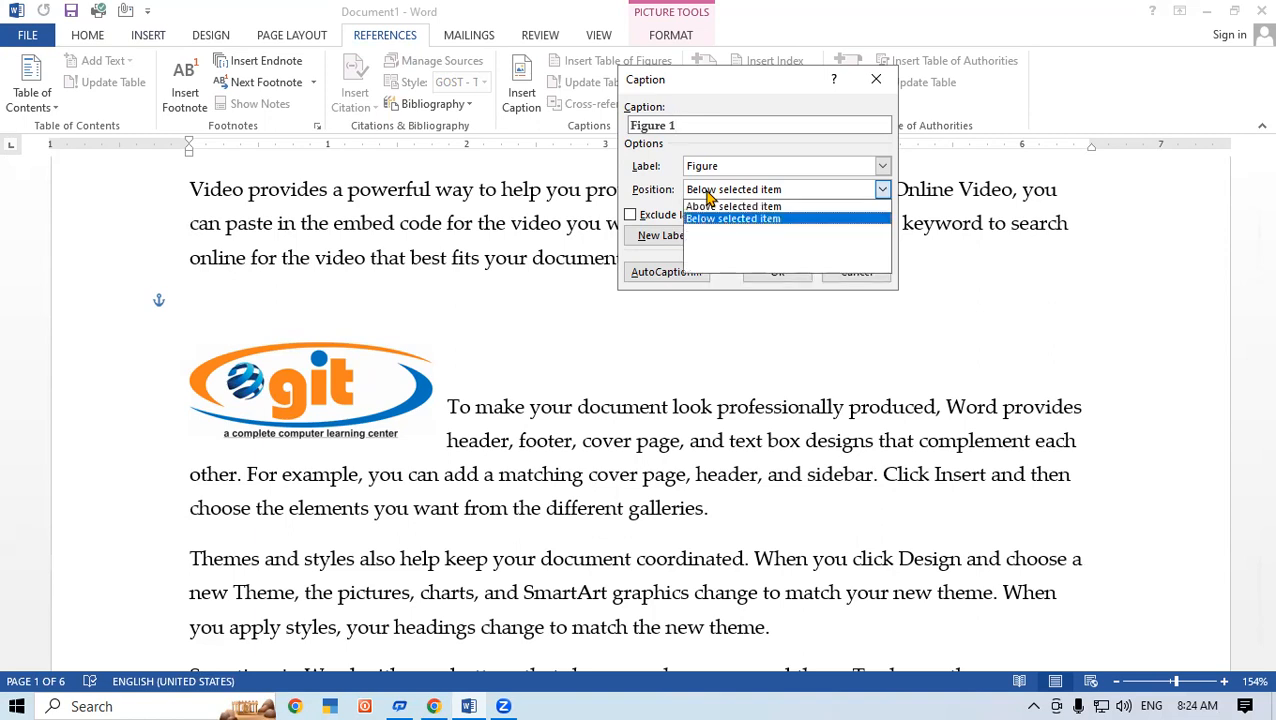
click(759, 218)
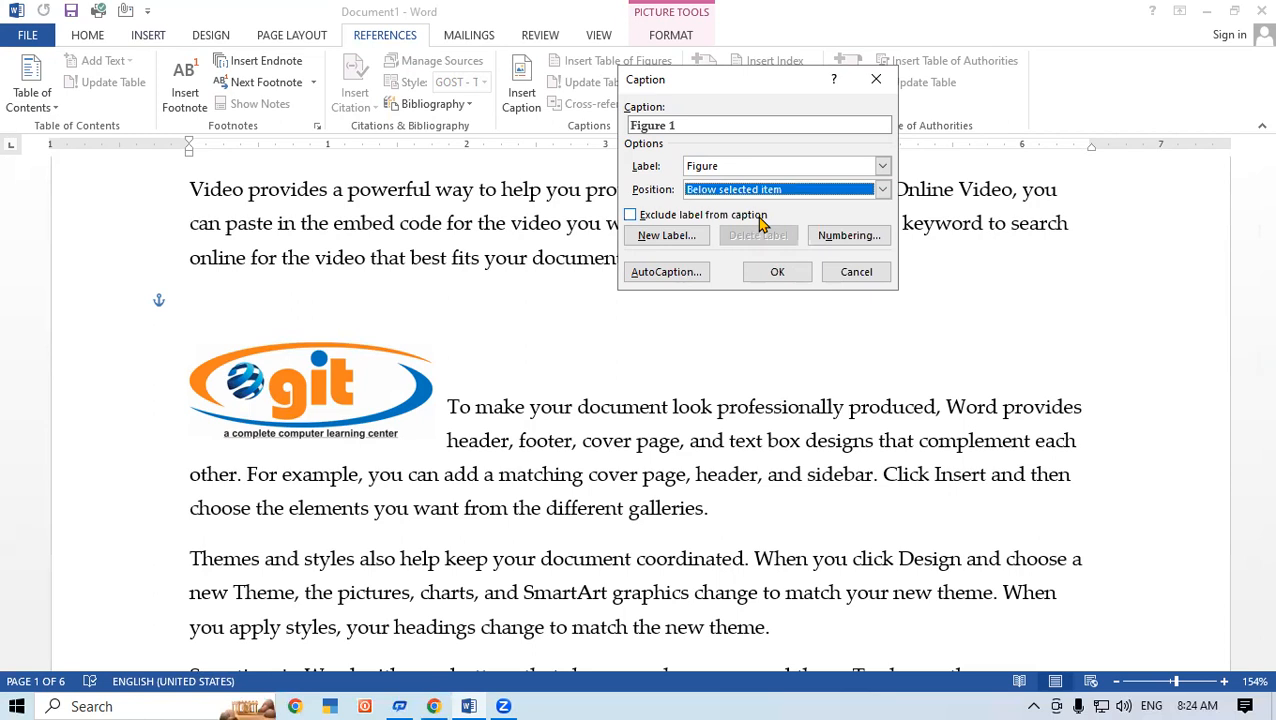
click(777, 271)
click(650, 327)
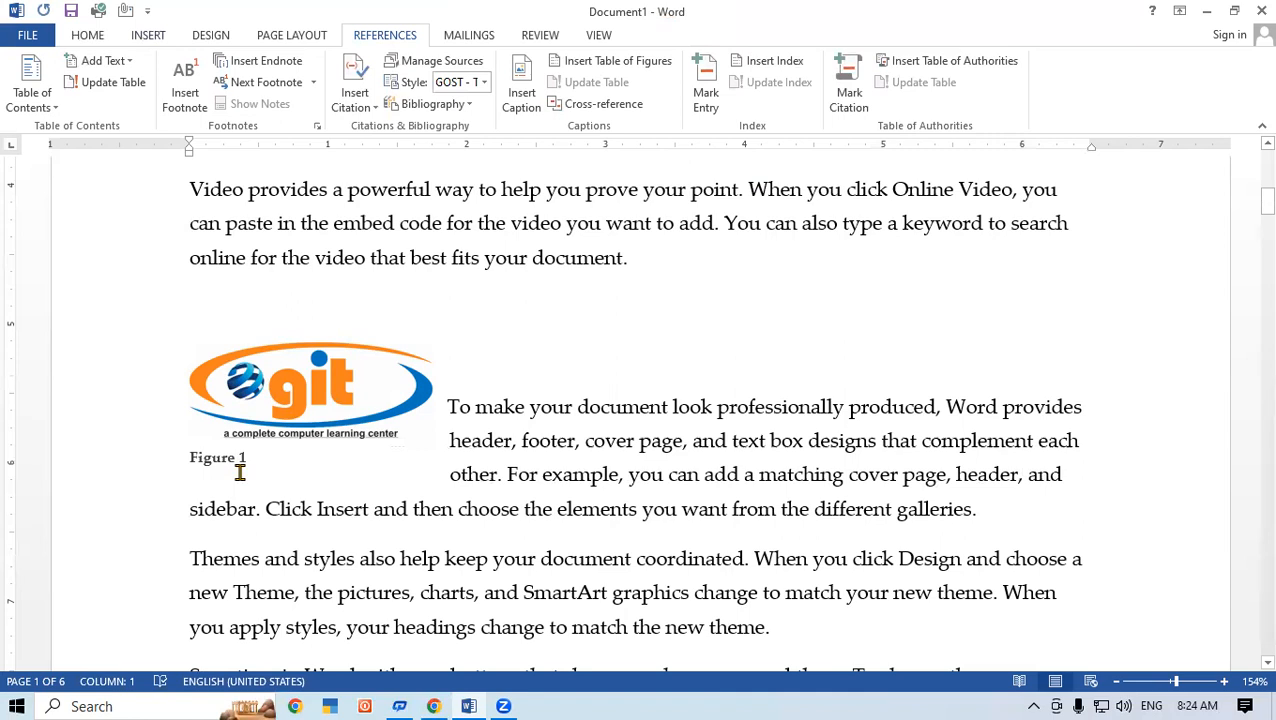
Add the caption Figure 2 below the seedling picture at the start of page 2
drag(1265, 203, 1250, 270)
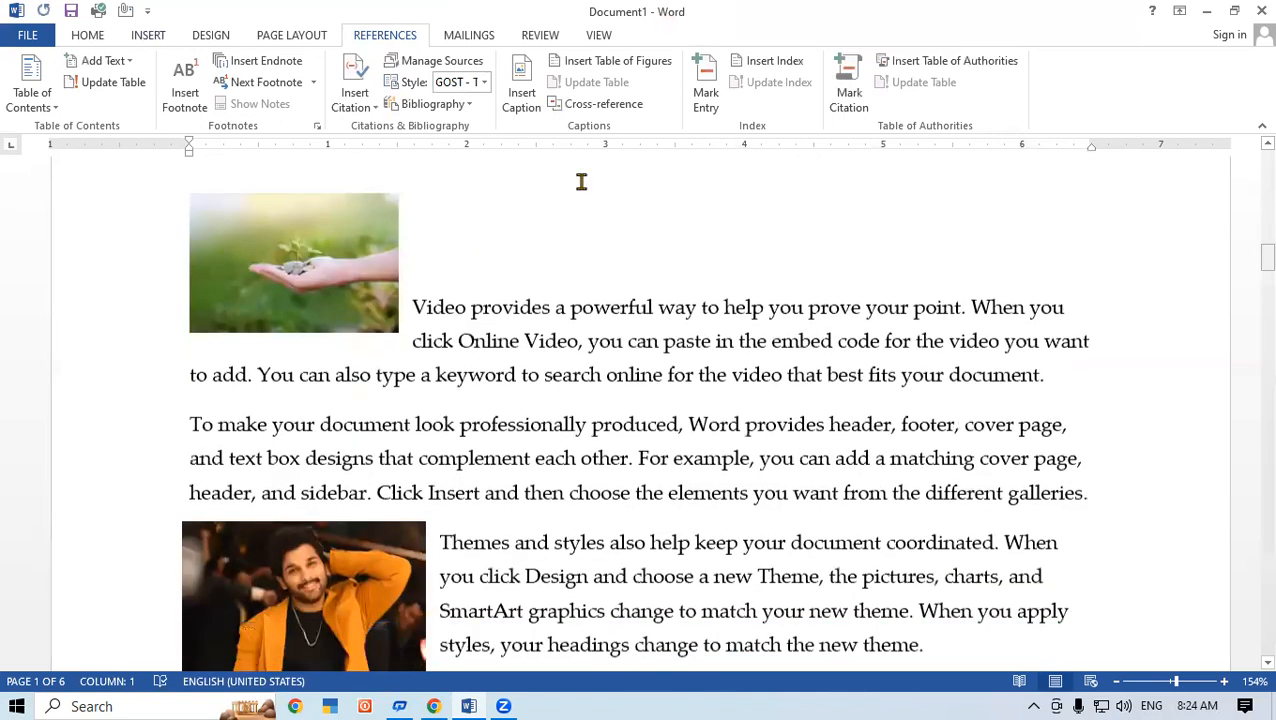
click(296, 273)
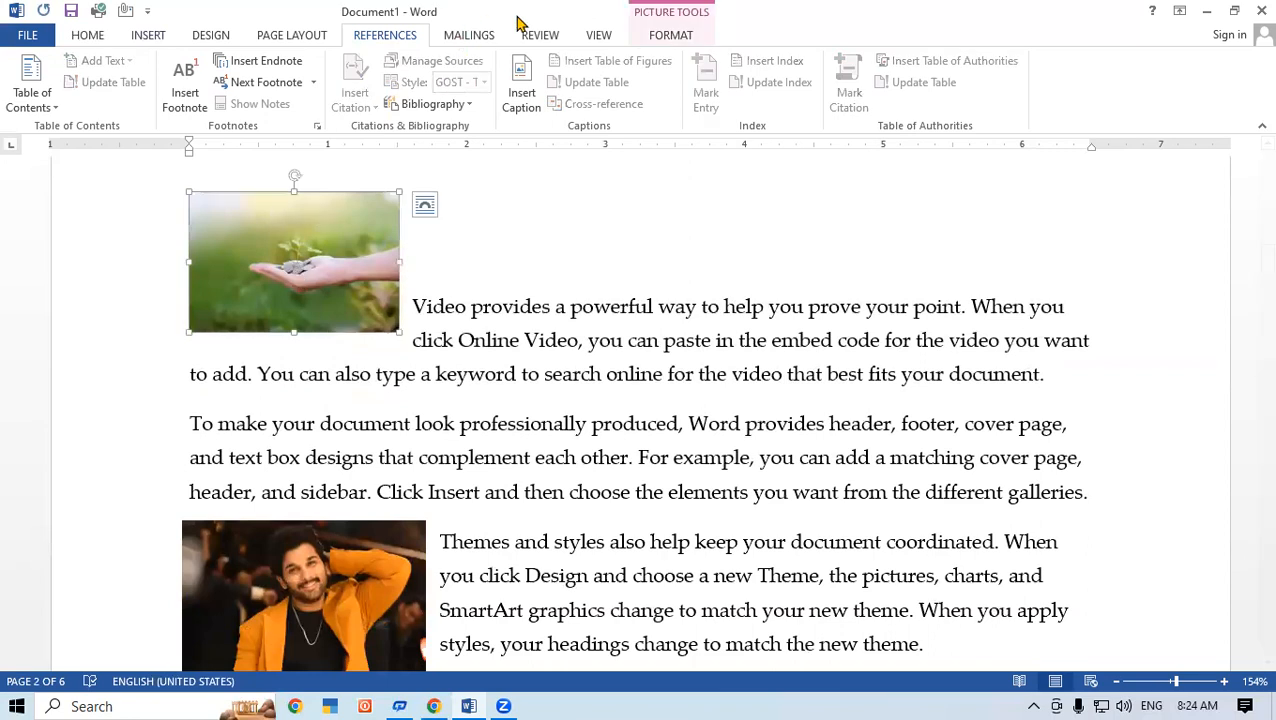
click(524, 76)
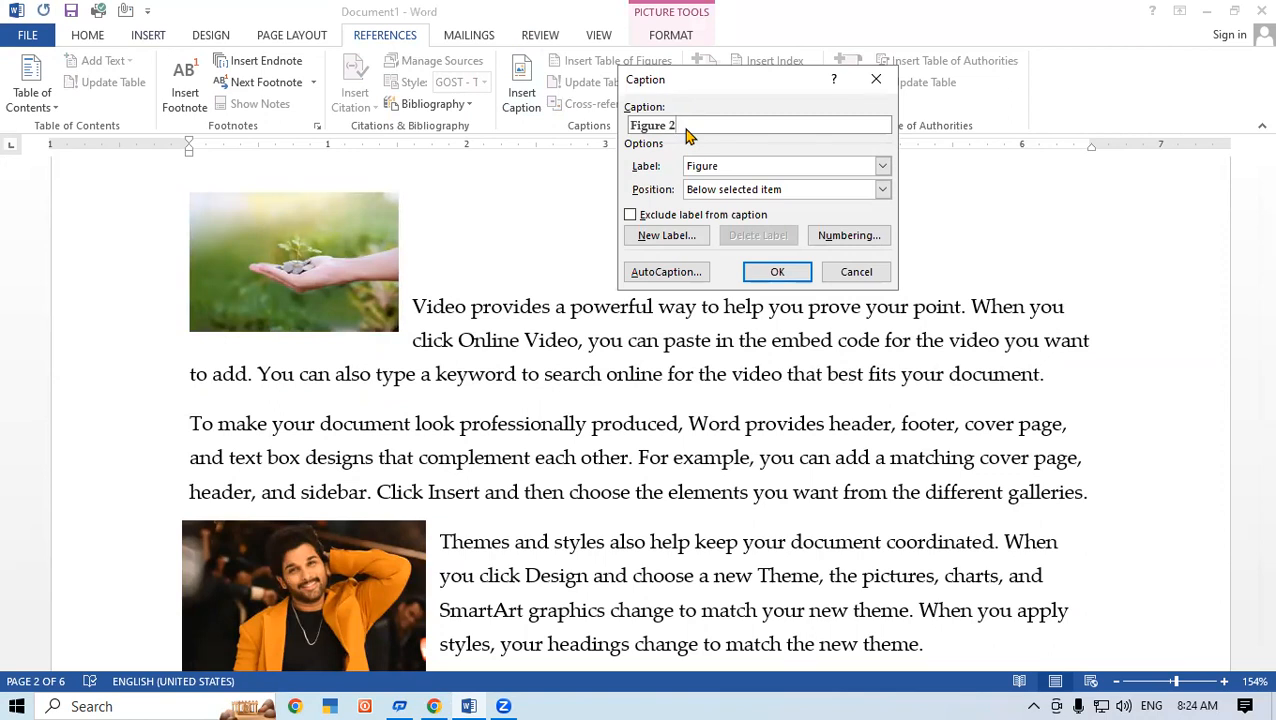
click(772, 266)
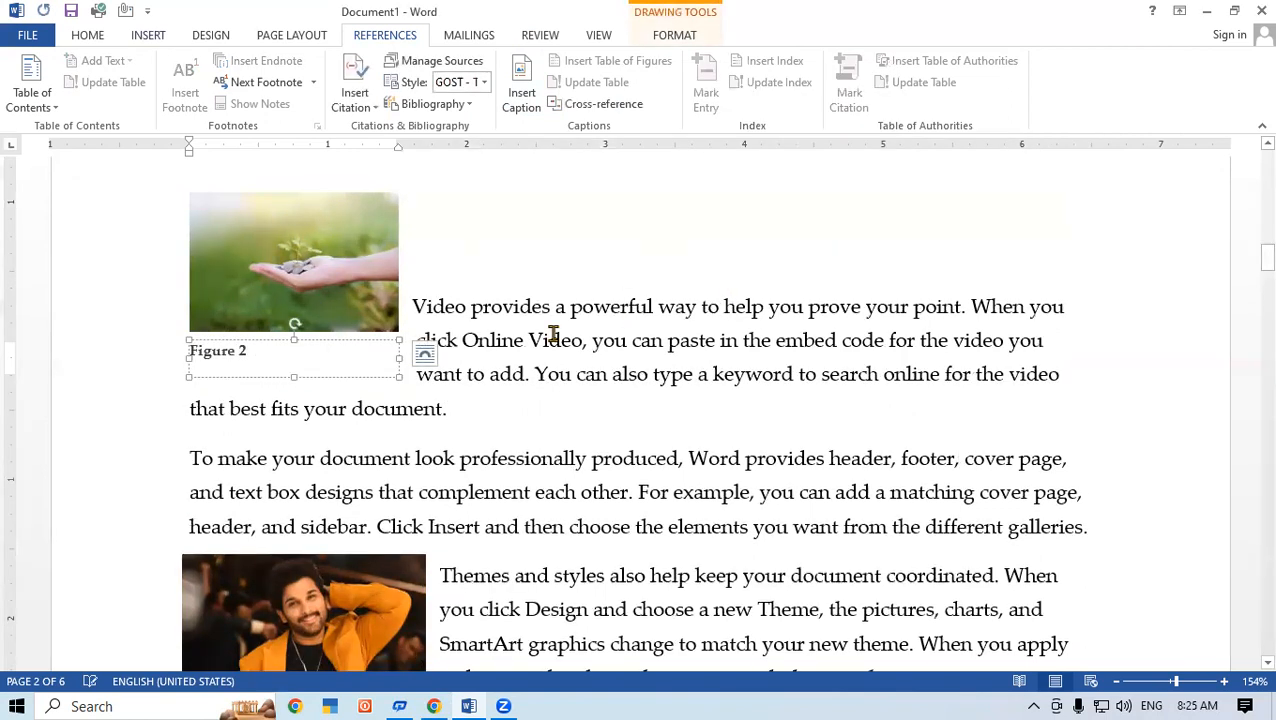
click(499, 259)
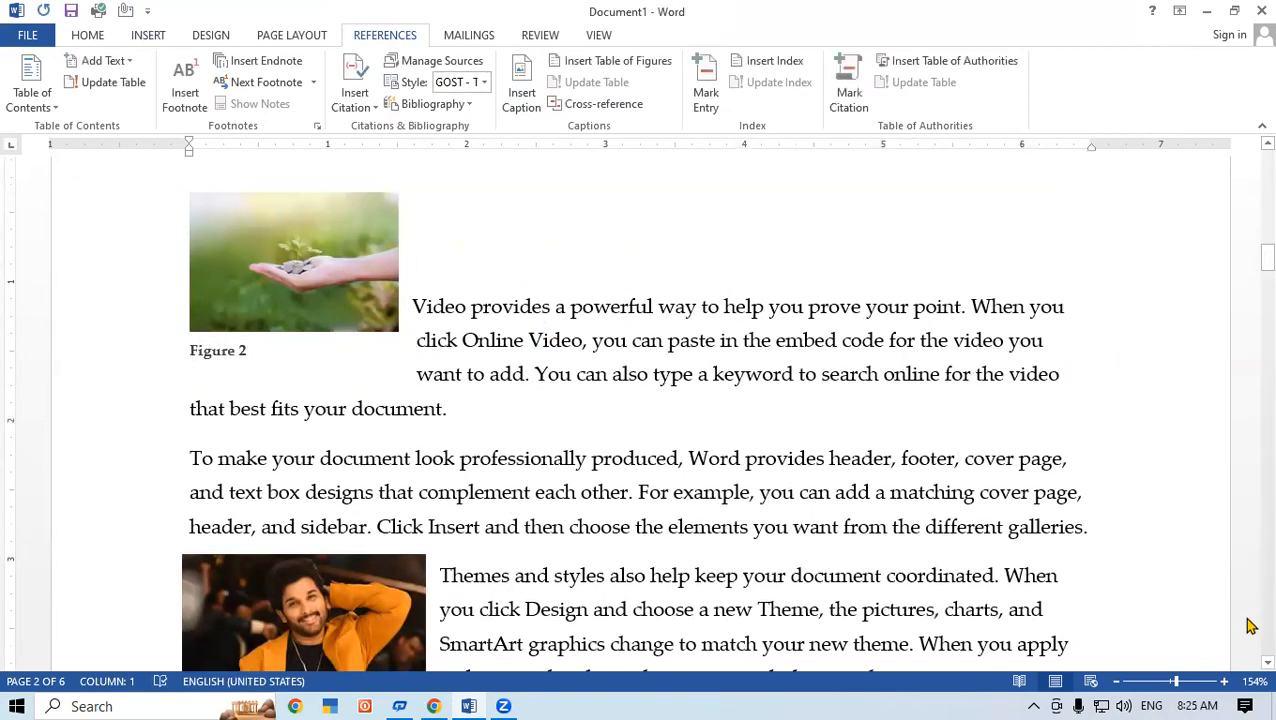
Add the caption Figure 3 below the picture of the man in the orange jacket on page 2
scroll(1250, 665, down, 3)
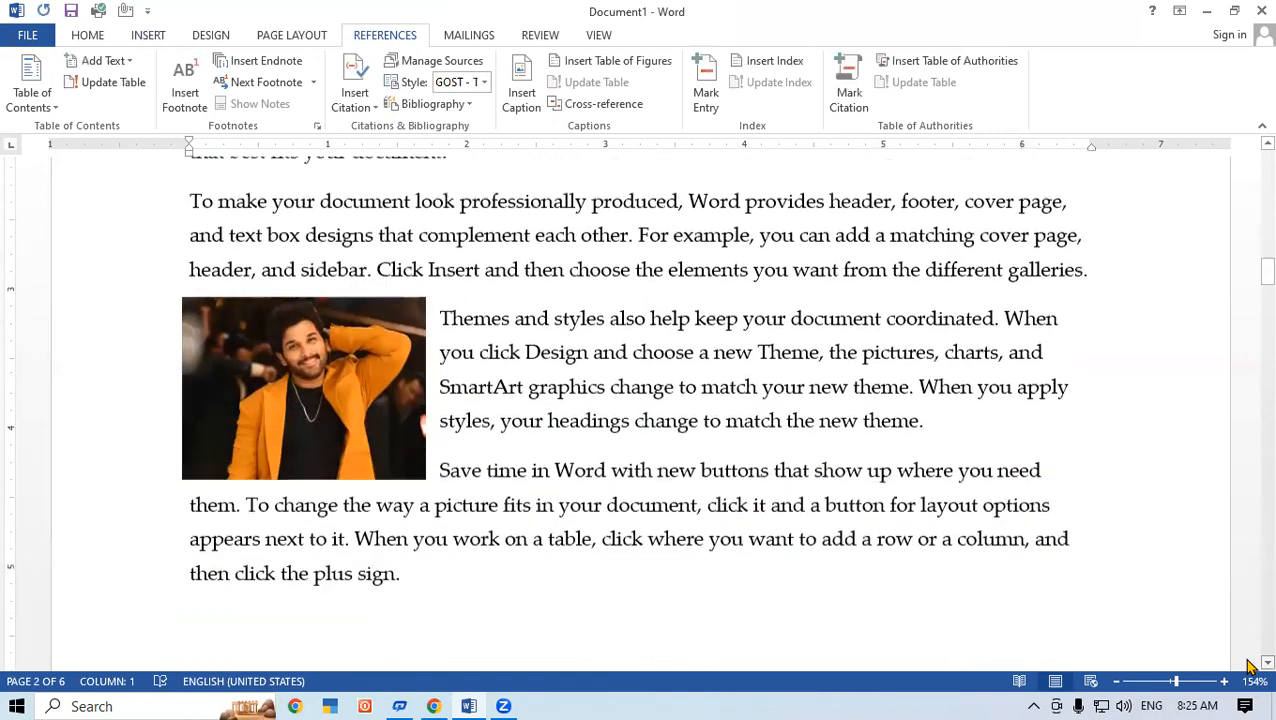
click(263, 364)
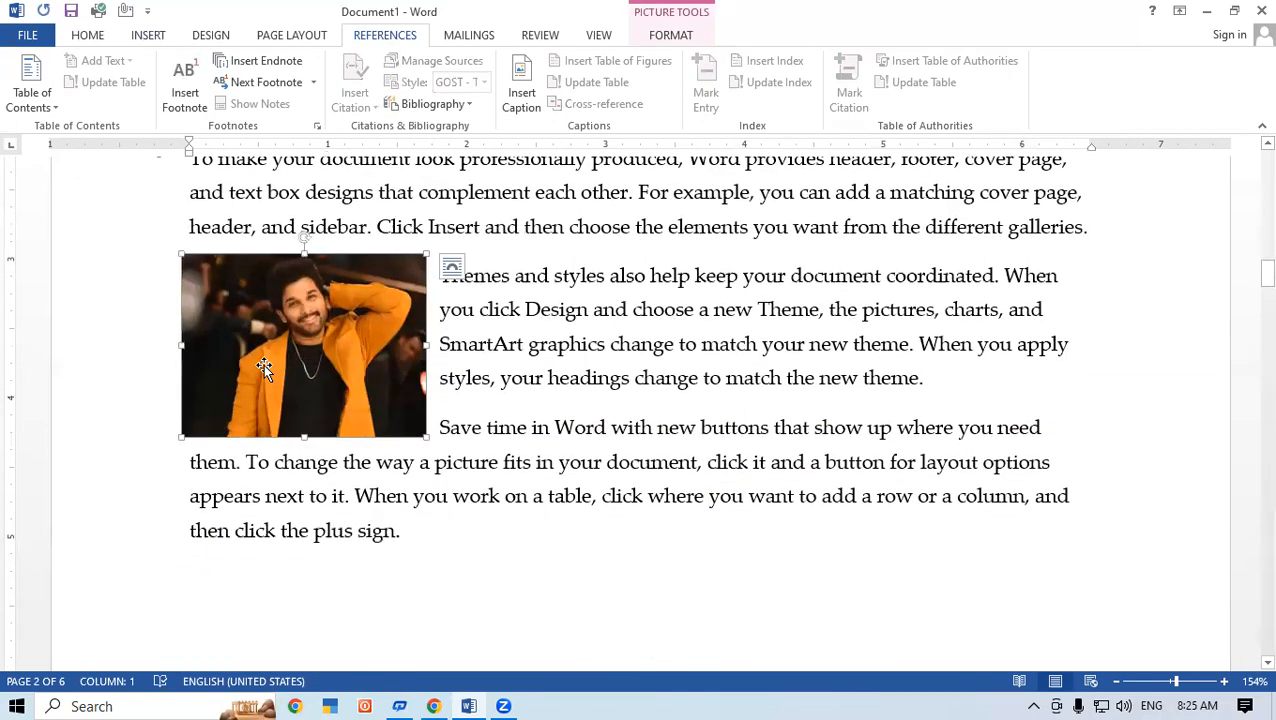
click(520, 77)
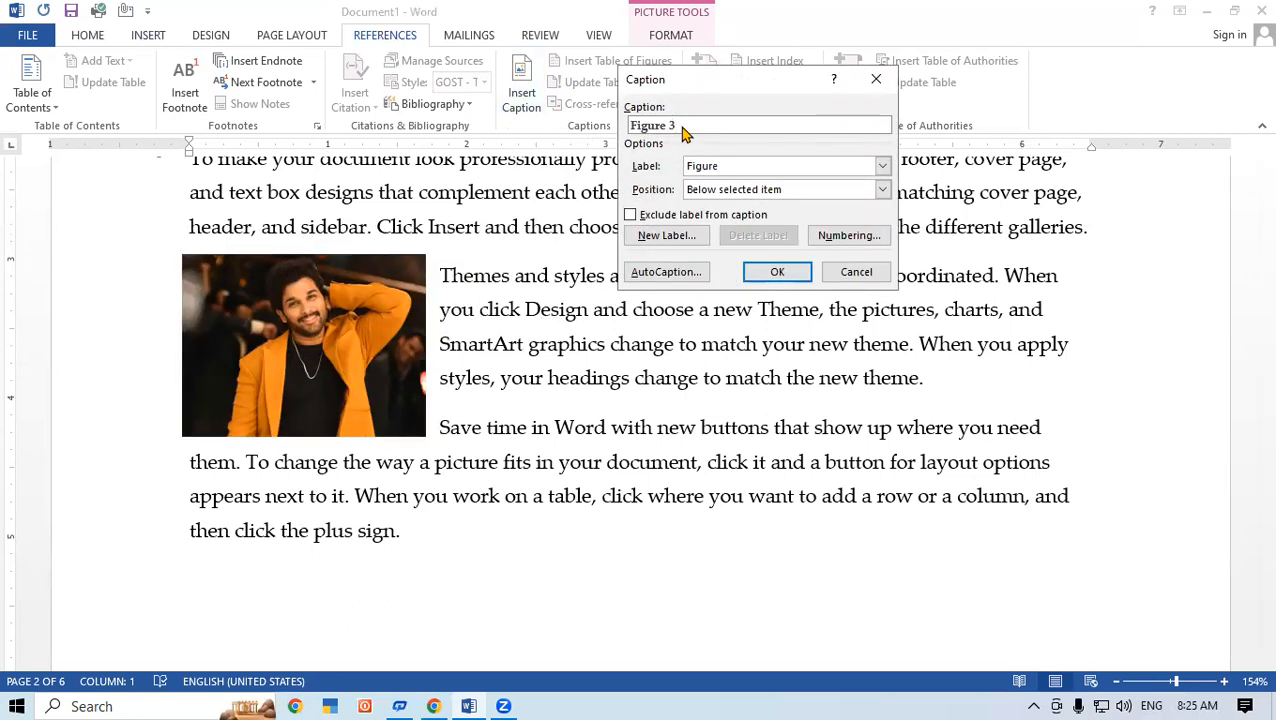
click(776, 273)
click(578, 386)
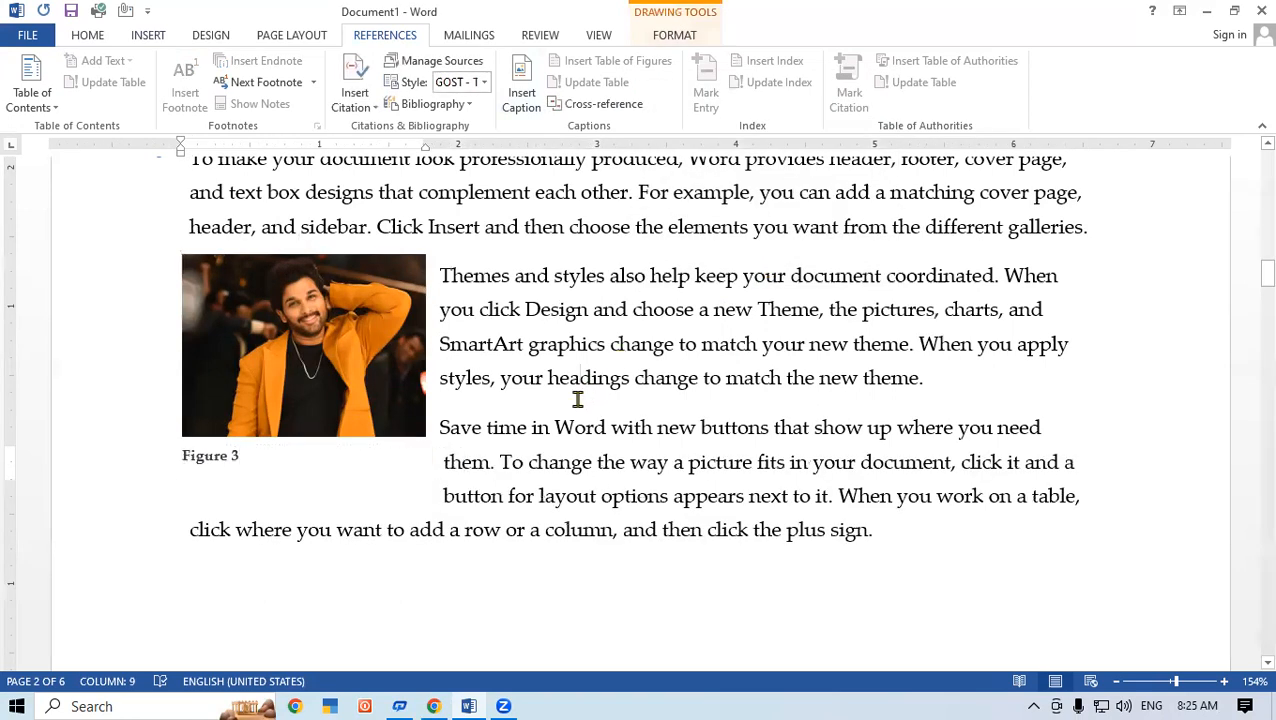
Insert a table of figures for the Figure captions at the start of page 1, with dotted leaders and right-aligned page numbers
drag(1253, 276, 1250, 155)
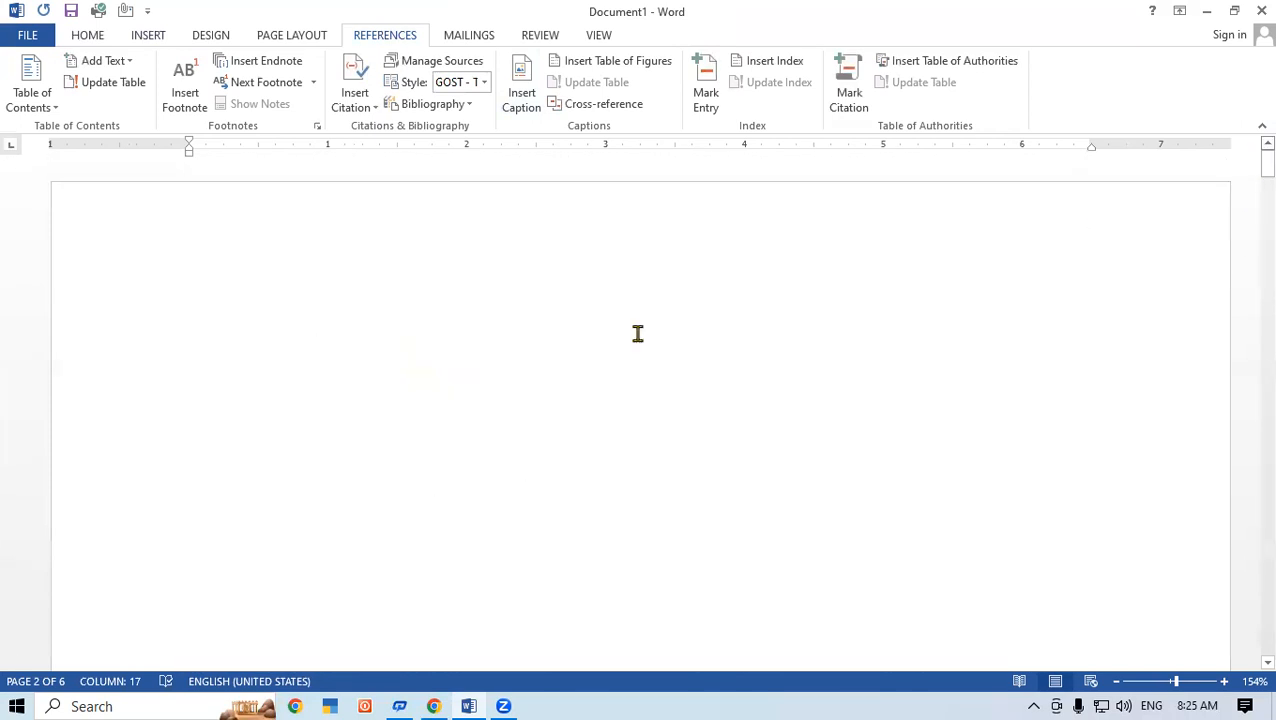
click(248, 338)
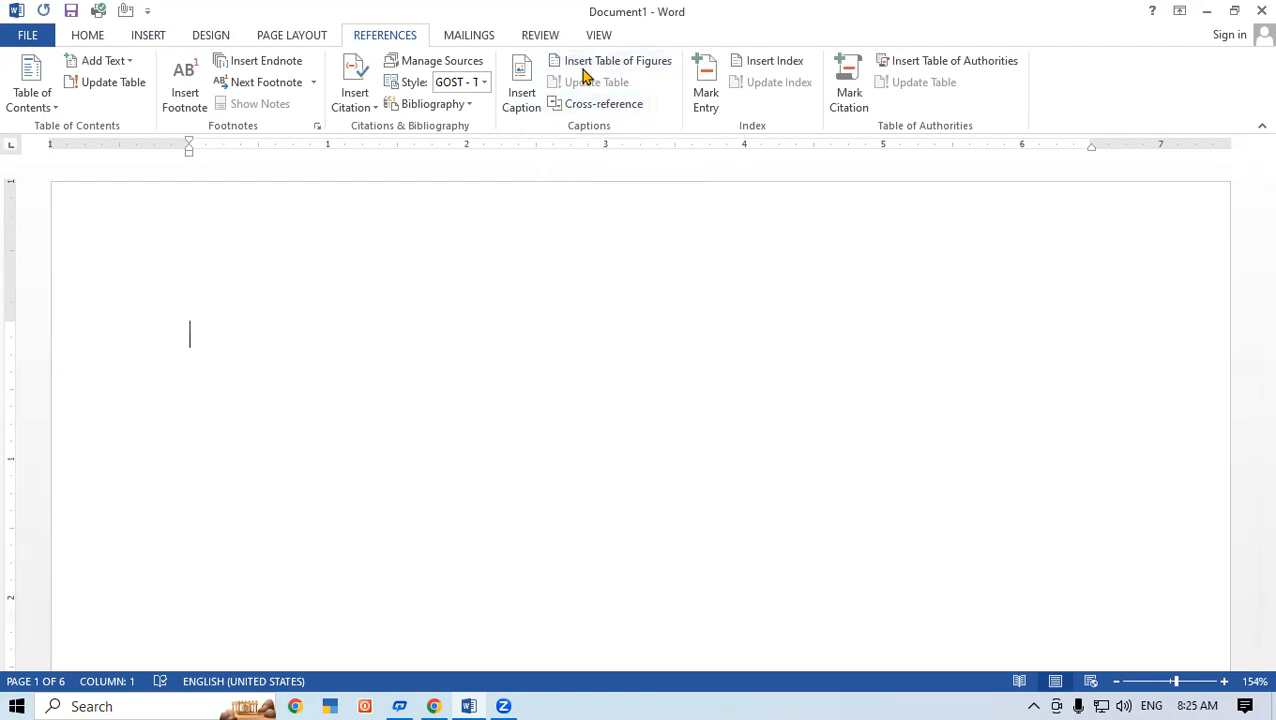
click(637, 68)
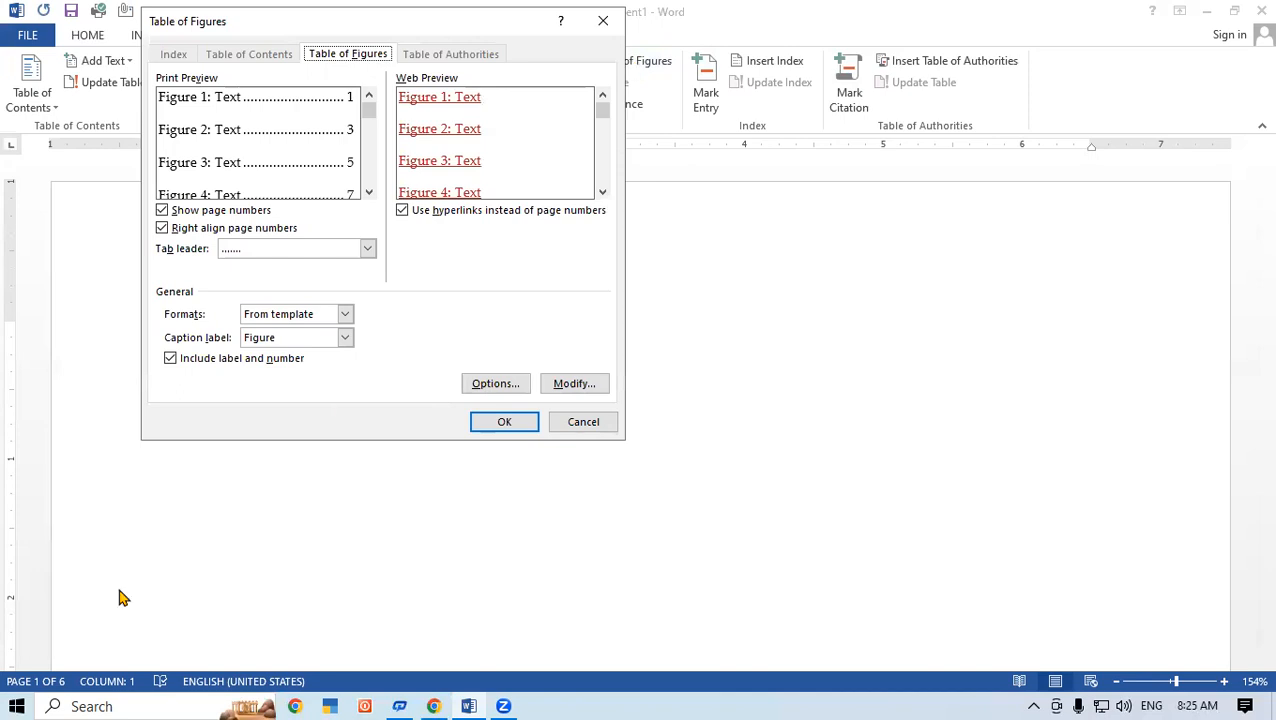
click(505, 422)
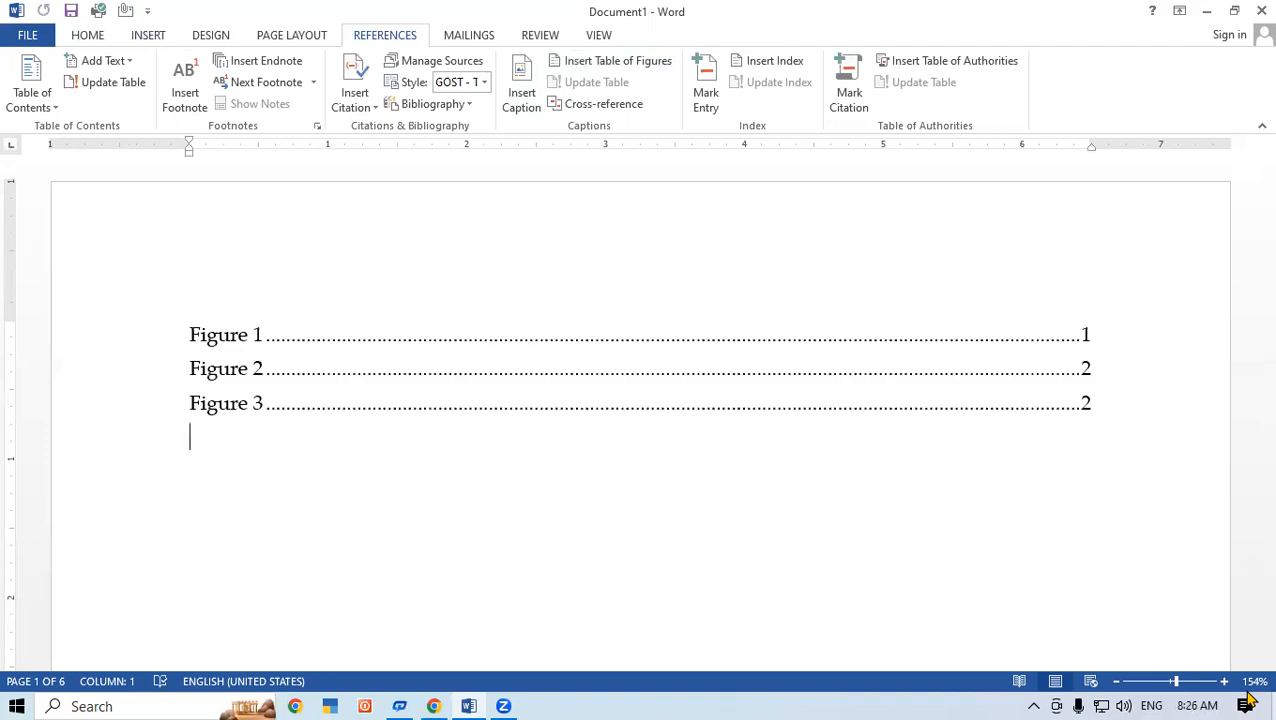
click(268, 369)
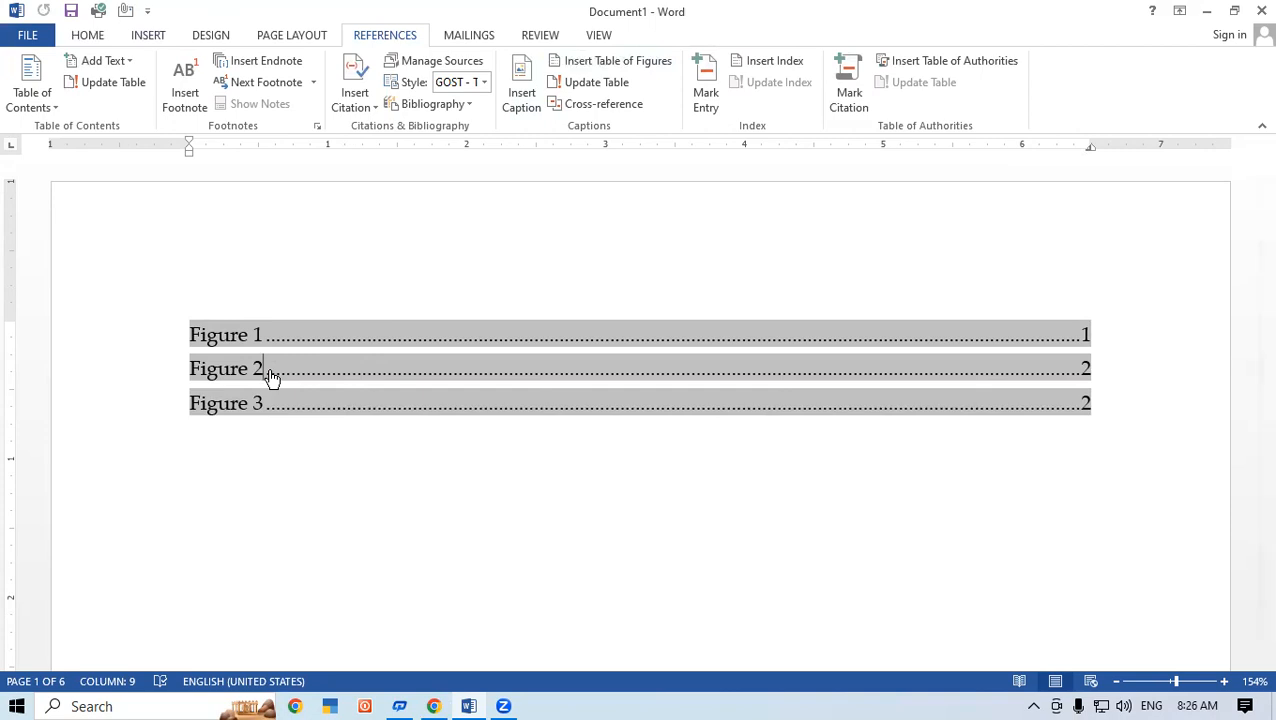
Follow the Figure 2 and Figure 3 entries in the table of figures to check that they lead to their captions
ctrl+click(272, 377)
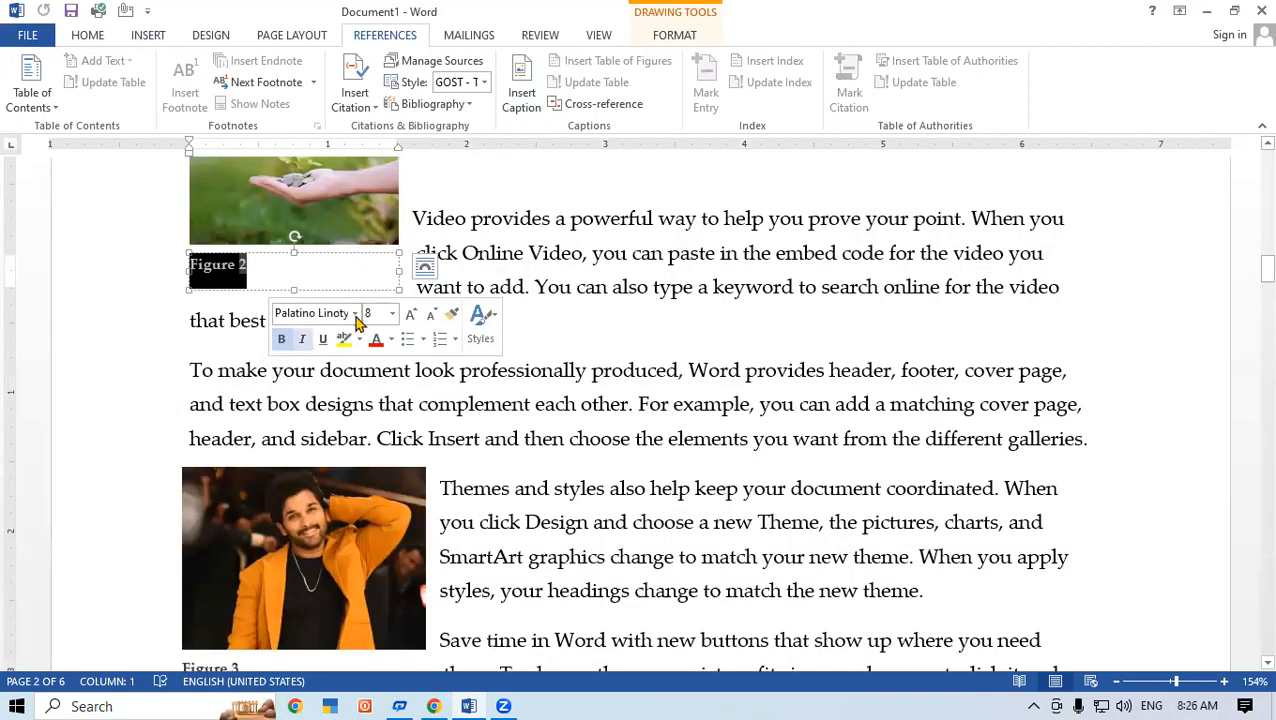
drag(1251, 265, 1250, 118)
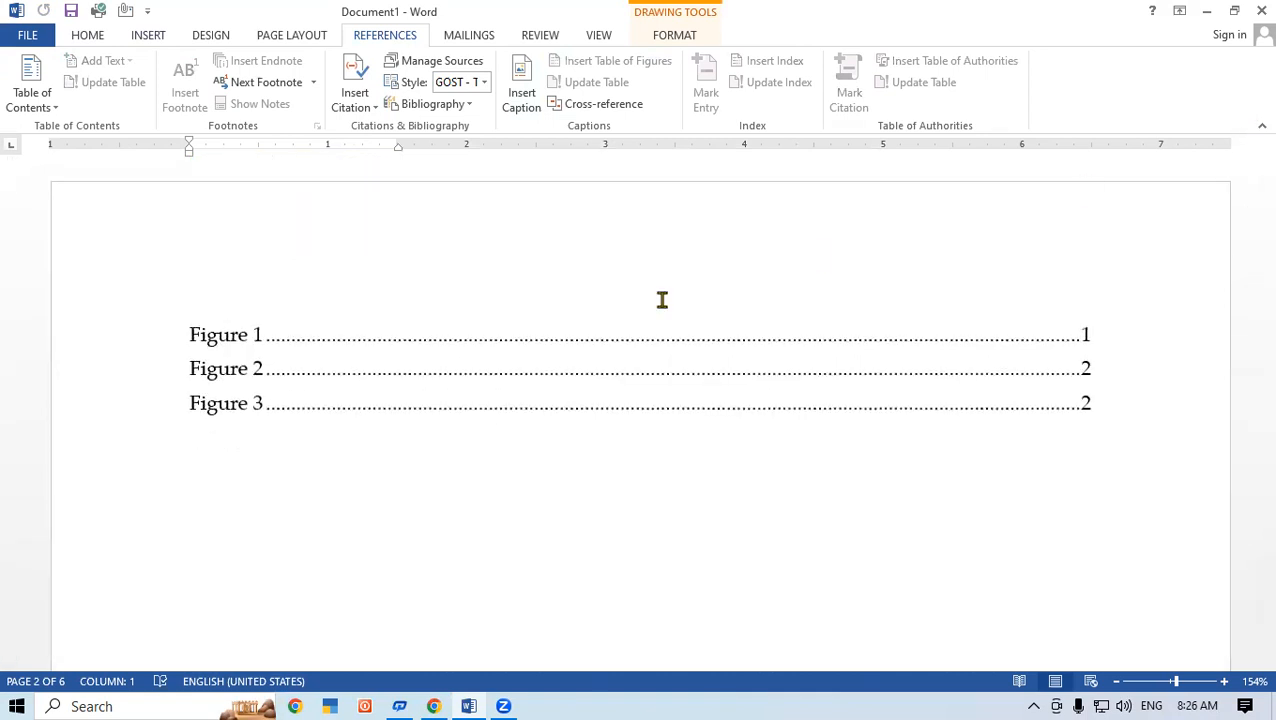
click(425, 404)
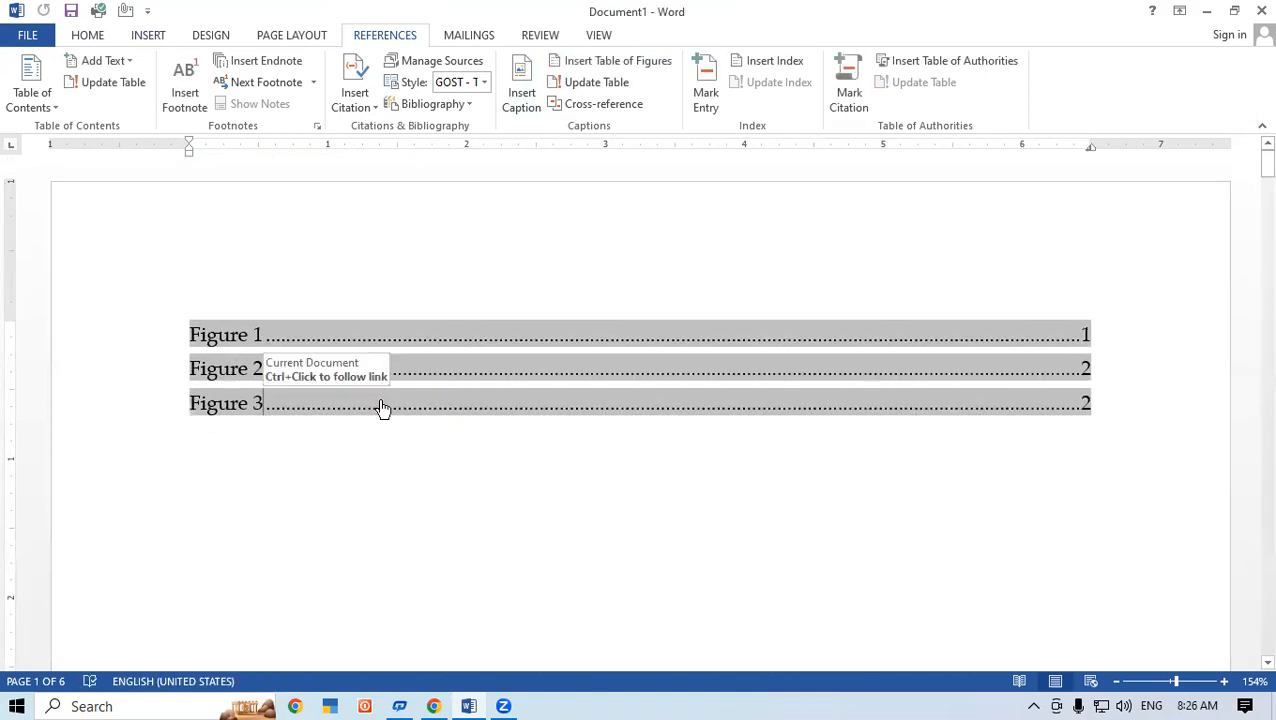
ctrl+click(376, 410)
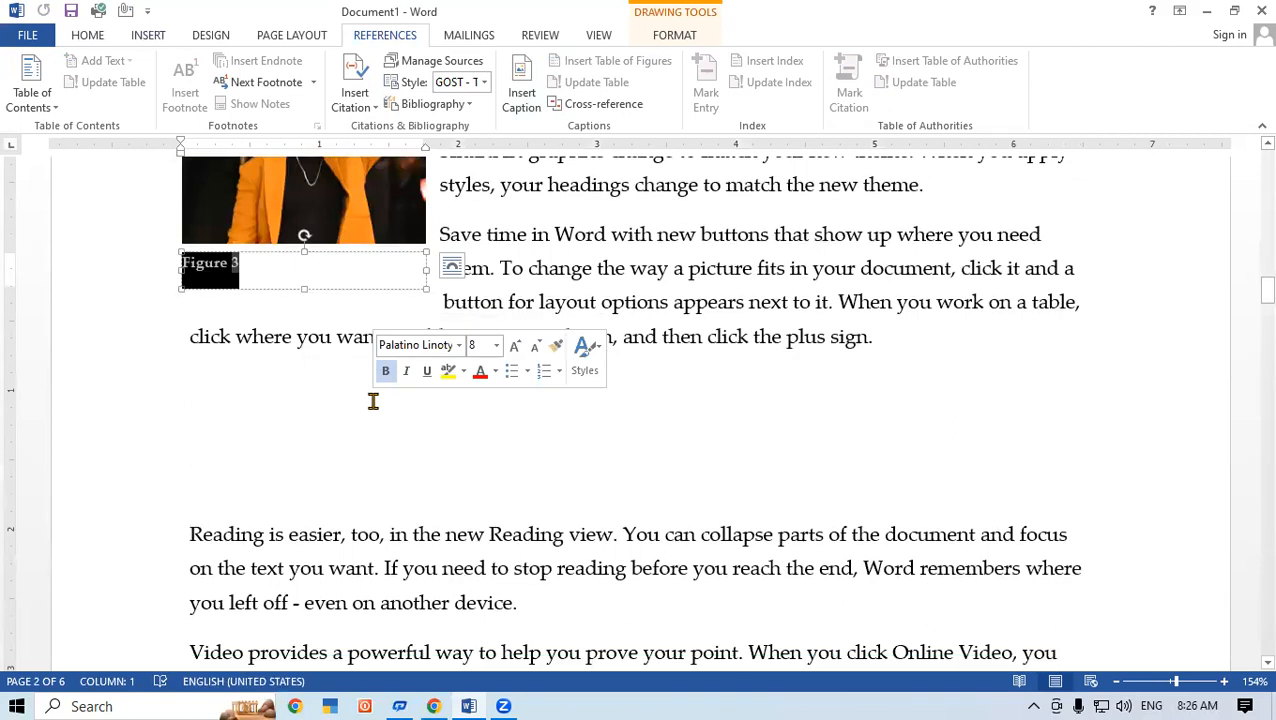
drag(1266, 298, 1244, 149)
Look through pages 1 and 2 for a place for another picture between Figure 1 and Figure 2
scroll(606, 555, down, 3)
scroll(400, 508, down, 1)
scroll(400, 525, up, 1)
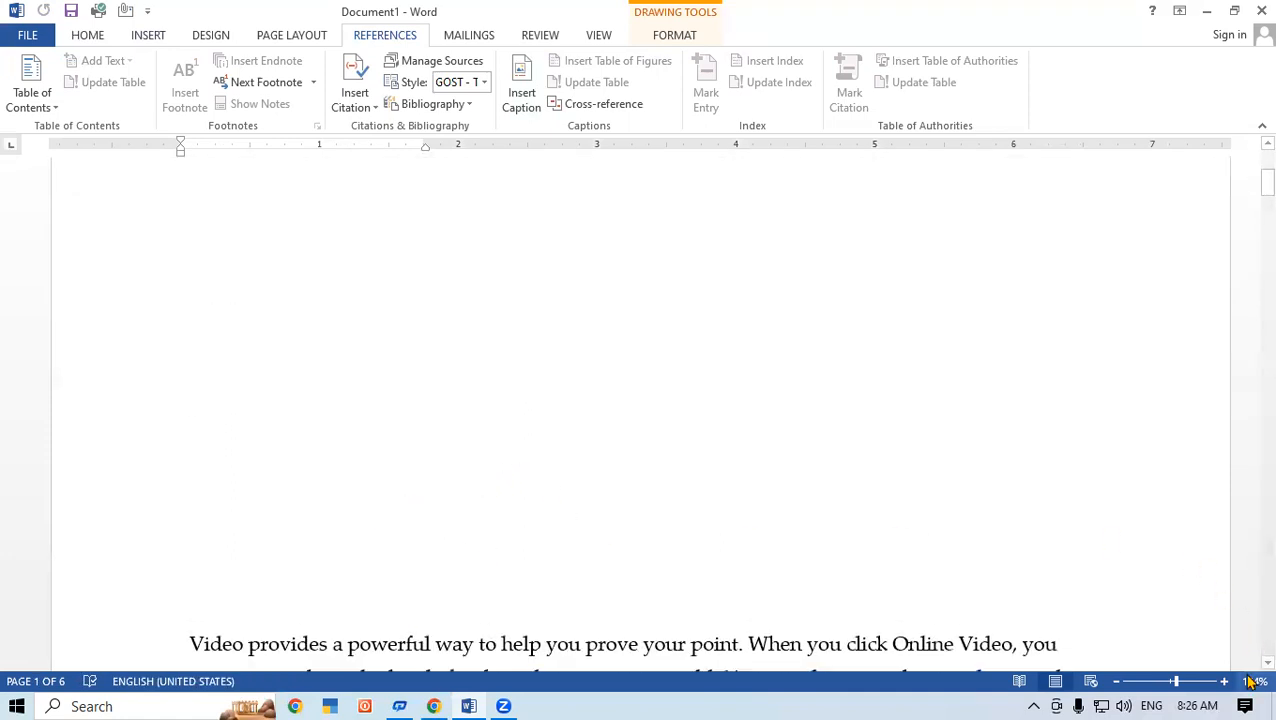
scroll(1248, 662, down, 3)
scroll(1248, 662, down, 5)
scroll(1248, 662, down, 6)
scroll(1250, 665, down, 3)
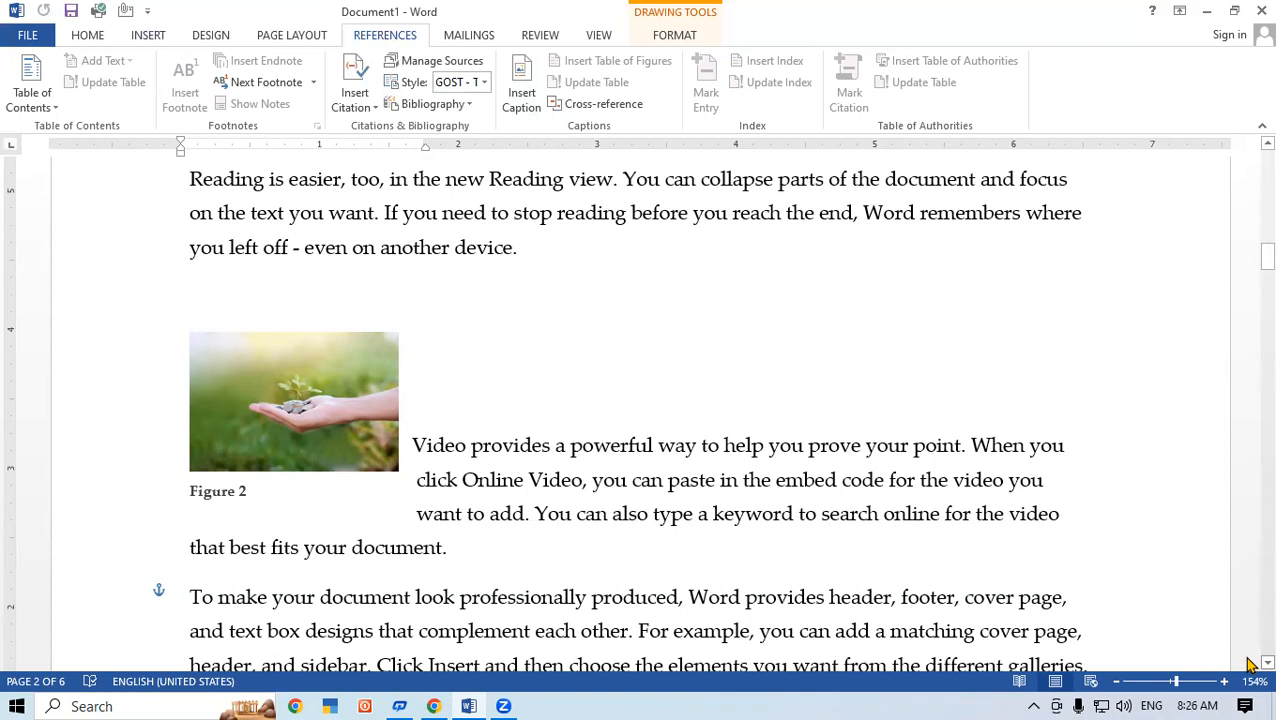
scroll(1248, 155, up, 3)
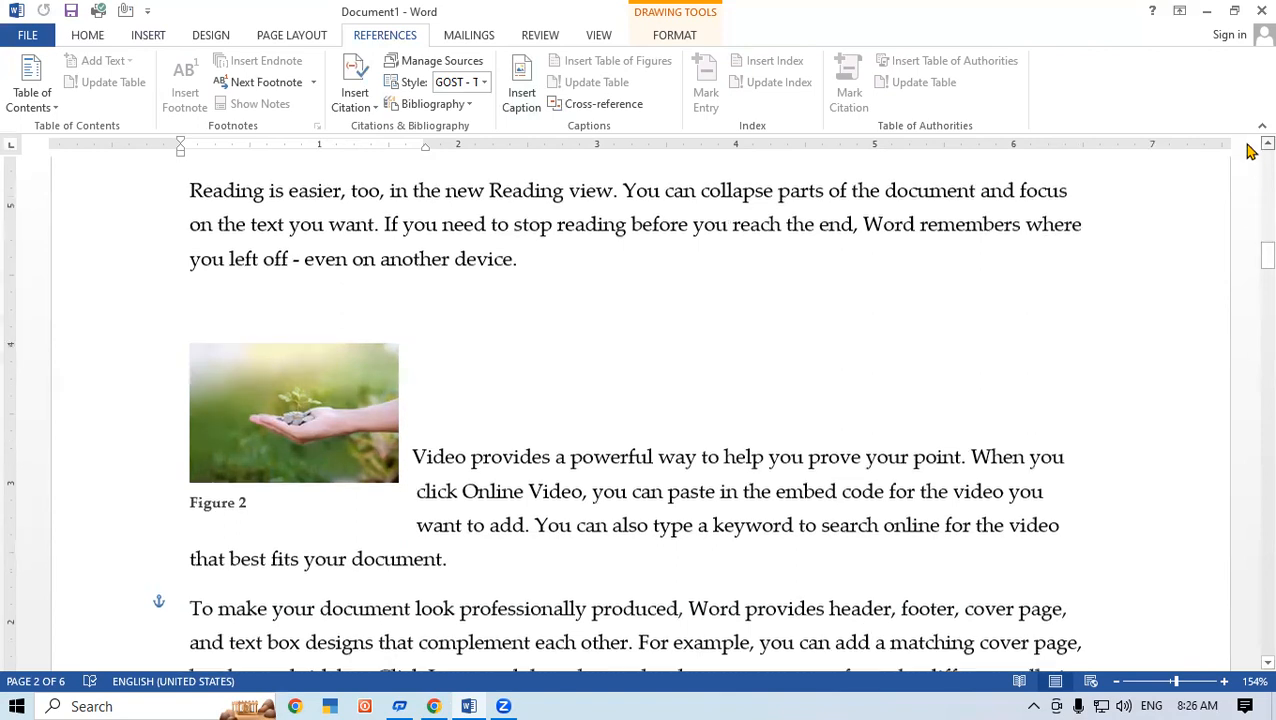
scroll(1248, 150, up, 5)
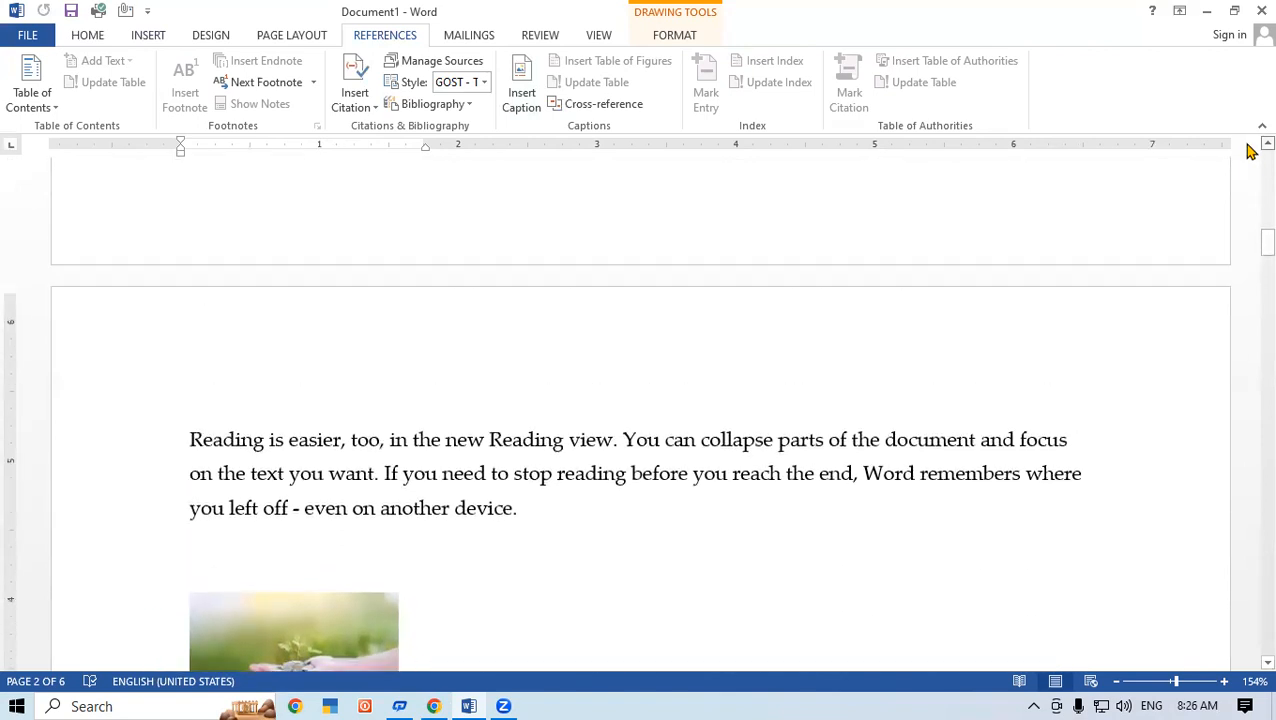
scroll(1248, 150, up, 1)
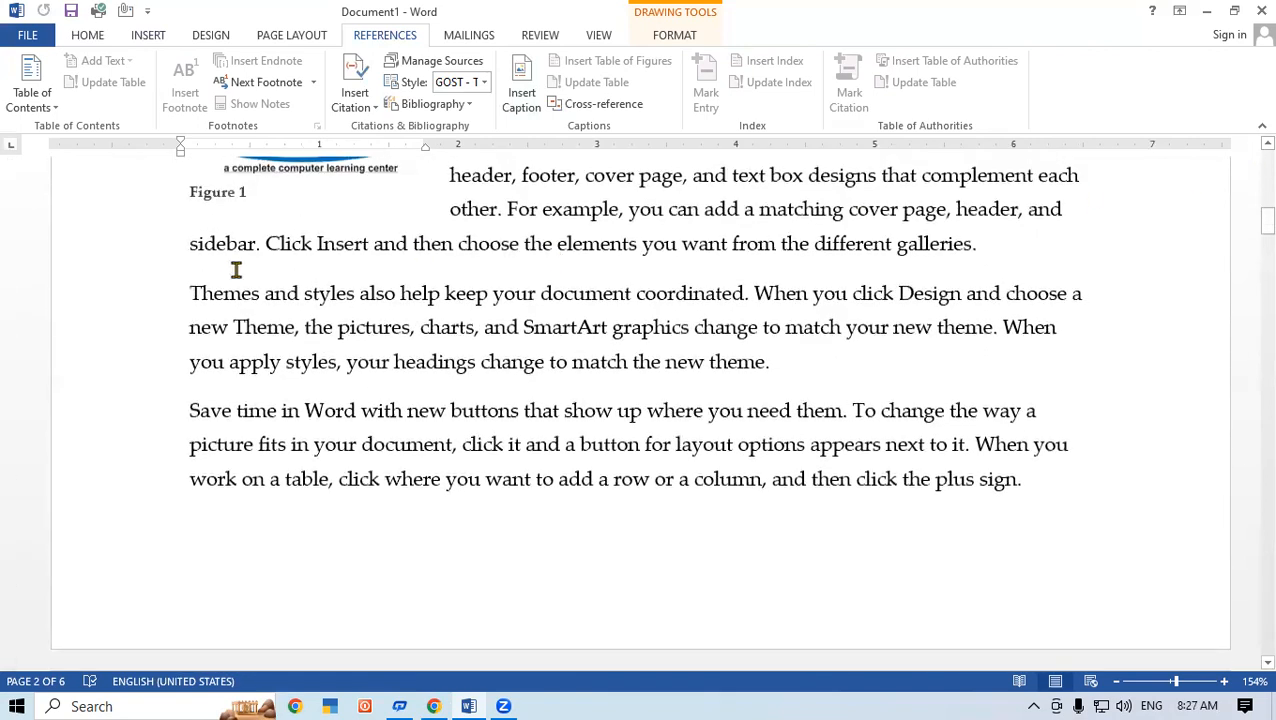
scroll(1250, 670, down, 5)
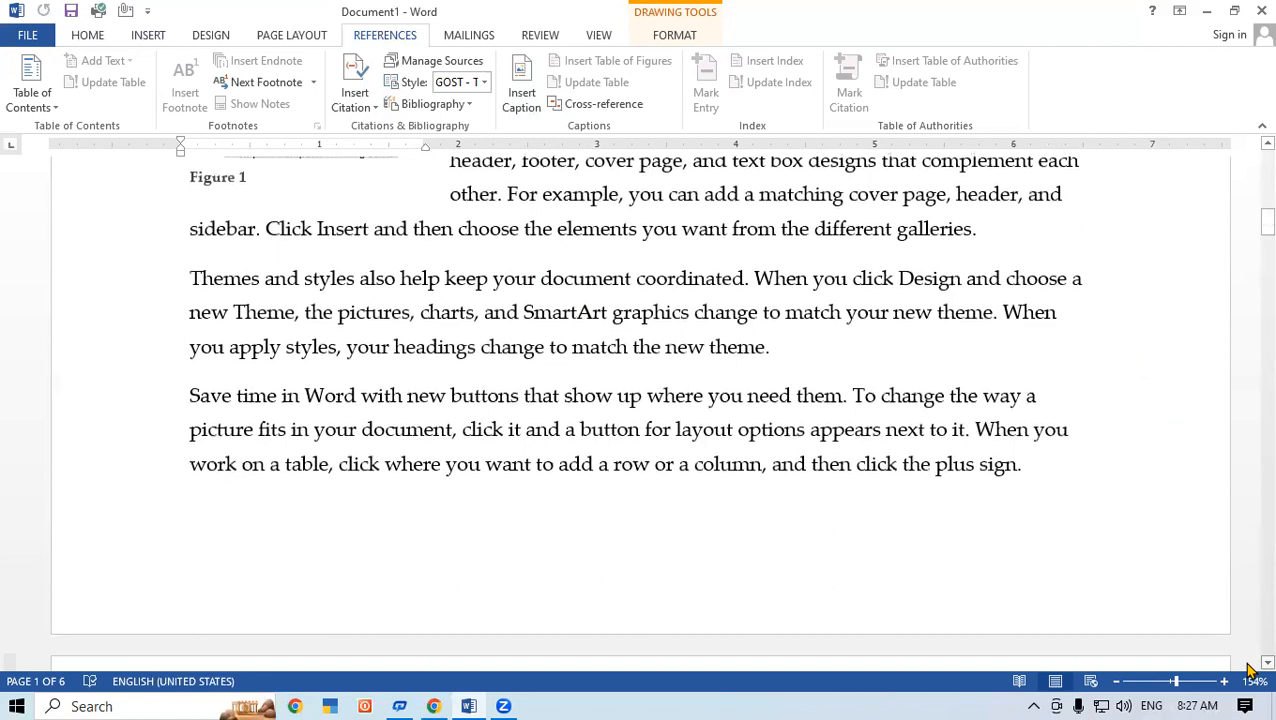
scroll(814, 188, down, 1)
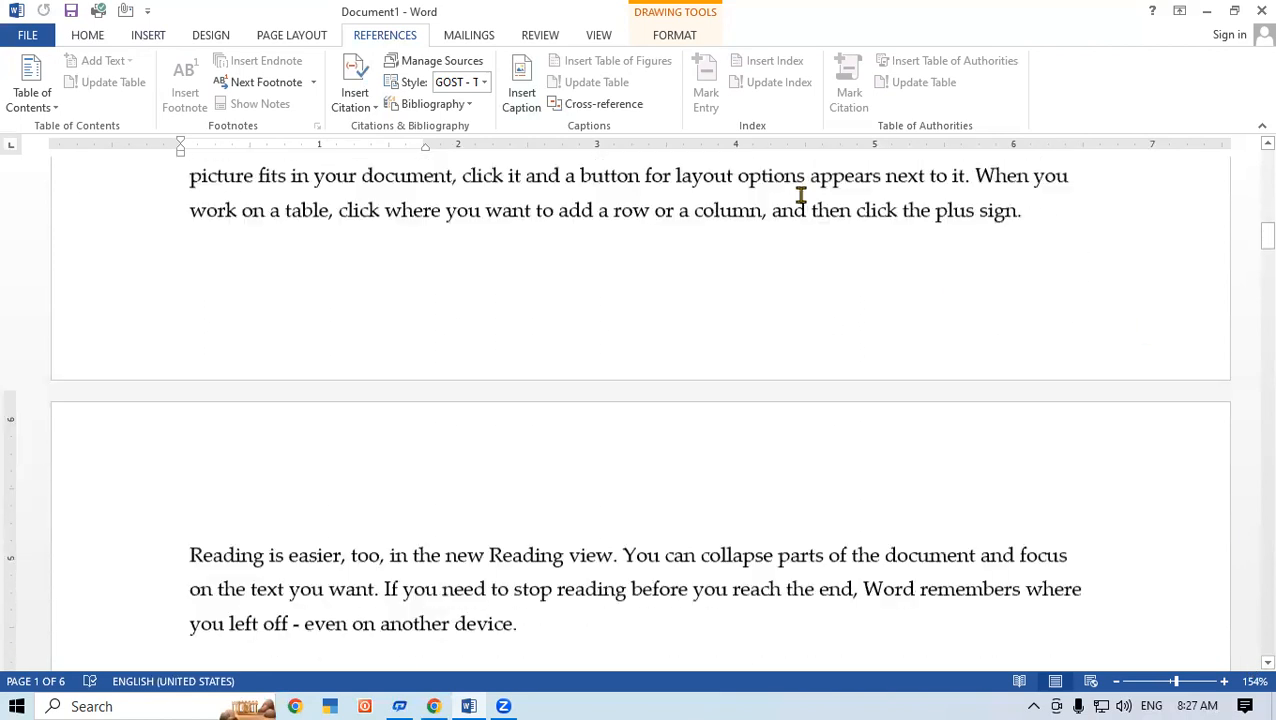
Split the page 1 paragraph before "When you click Design", adding two blank lines and a page break ahead of that text
scroll(1248, 155, up, 5)
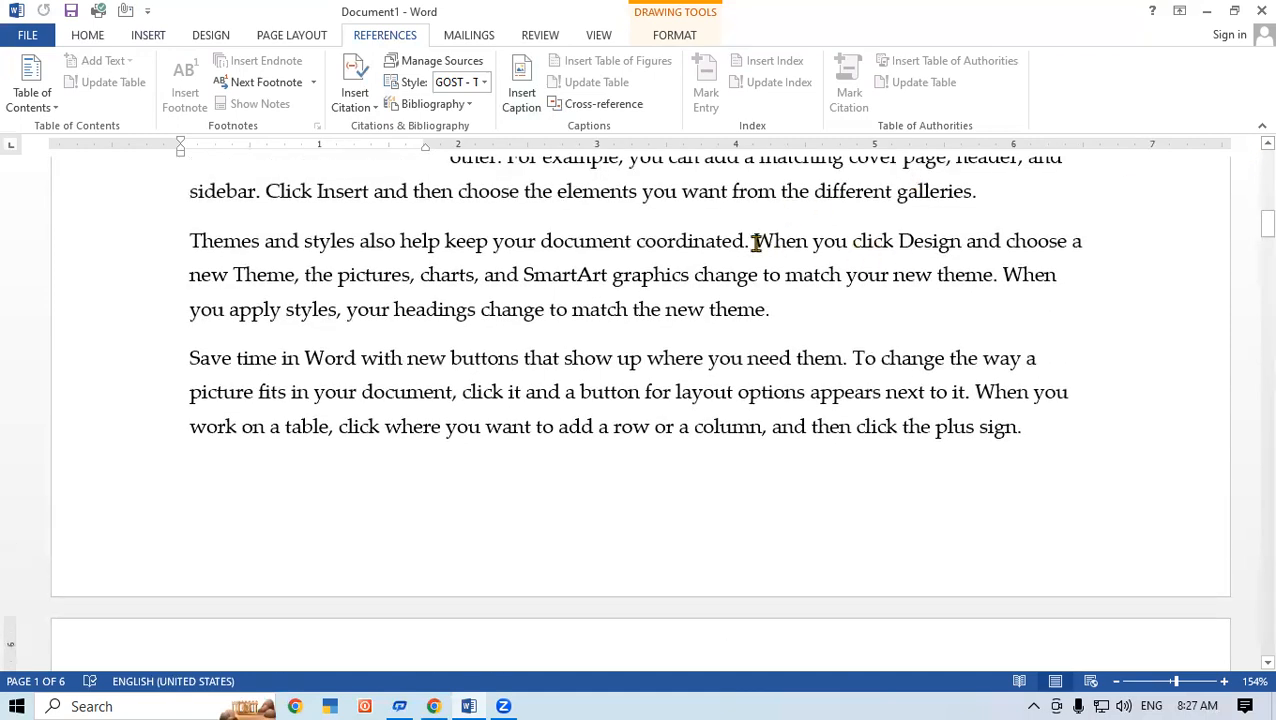
click(753, 241)
key(Return)
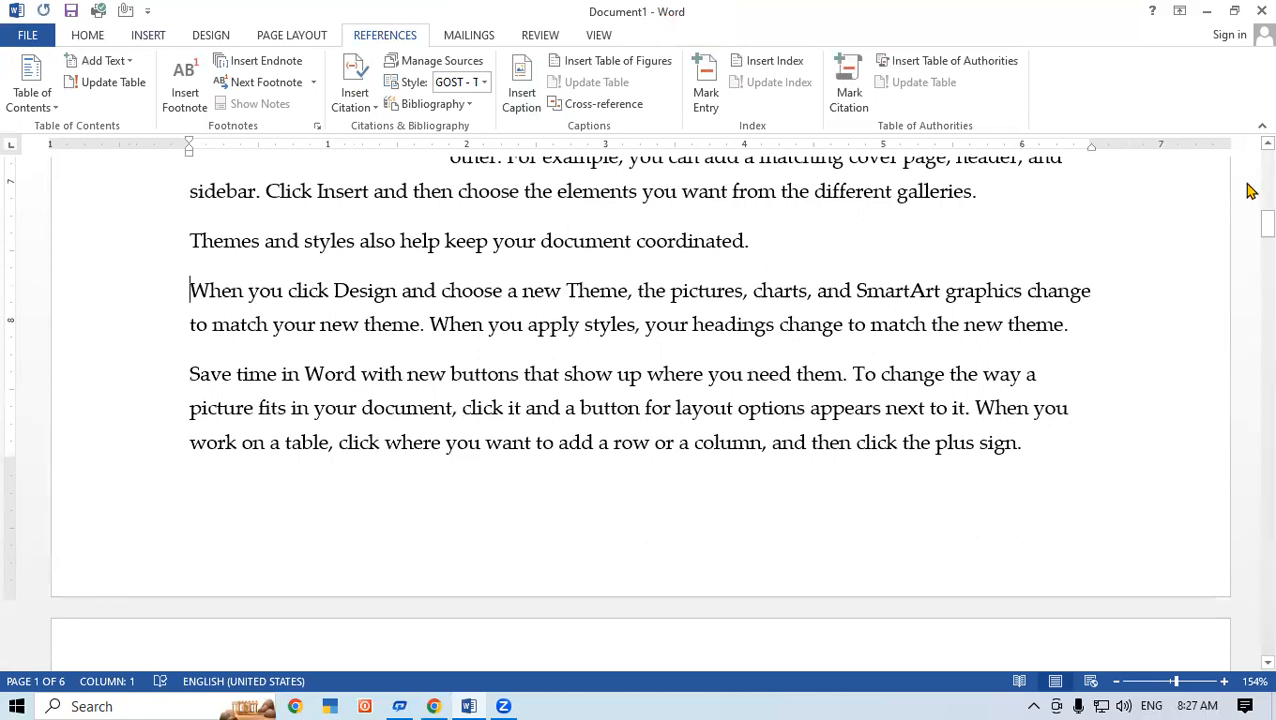
scroll(1248, 152, up, 2)
scroll(1248, 152, up, 3)
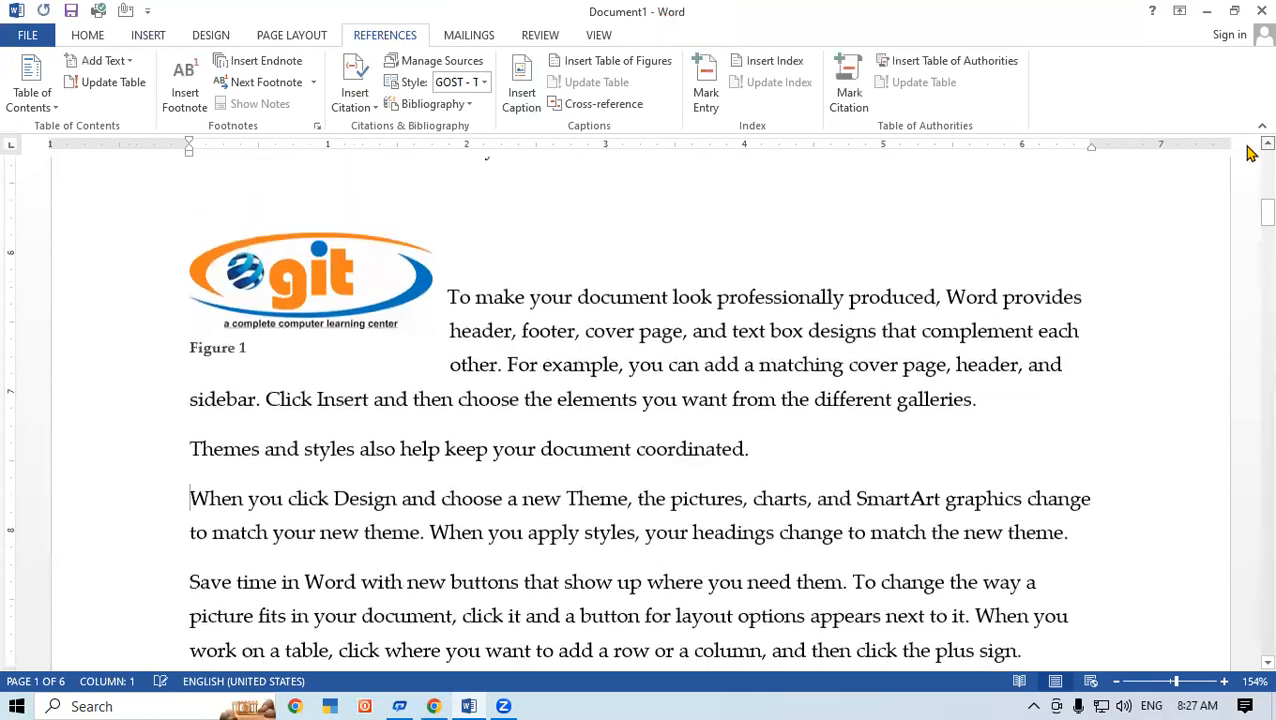
key(Return)
key(Return)
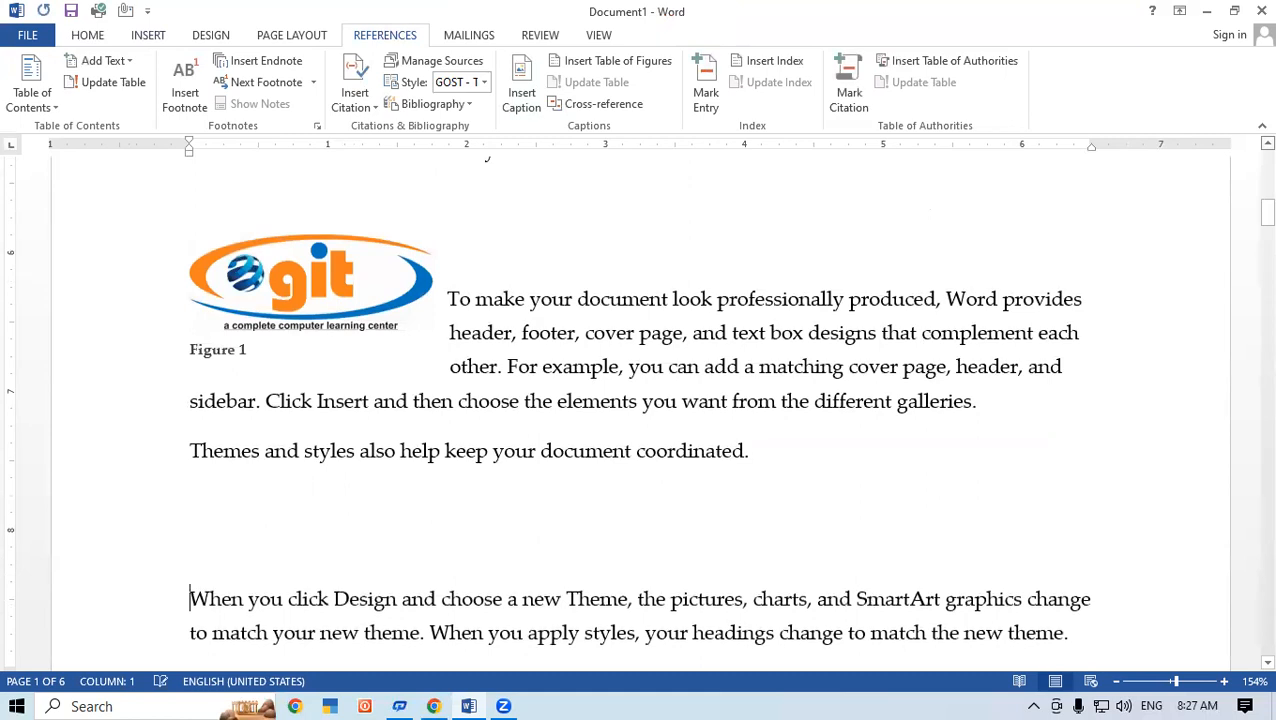
key(ctrl+Return)
scroll(487, 427, down, 3)
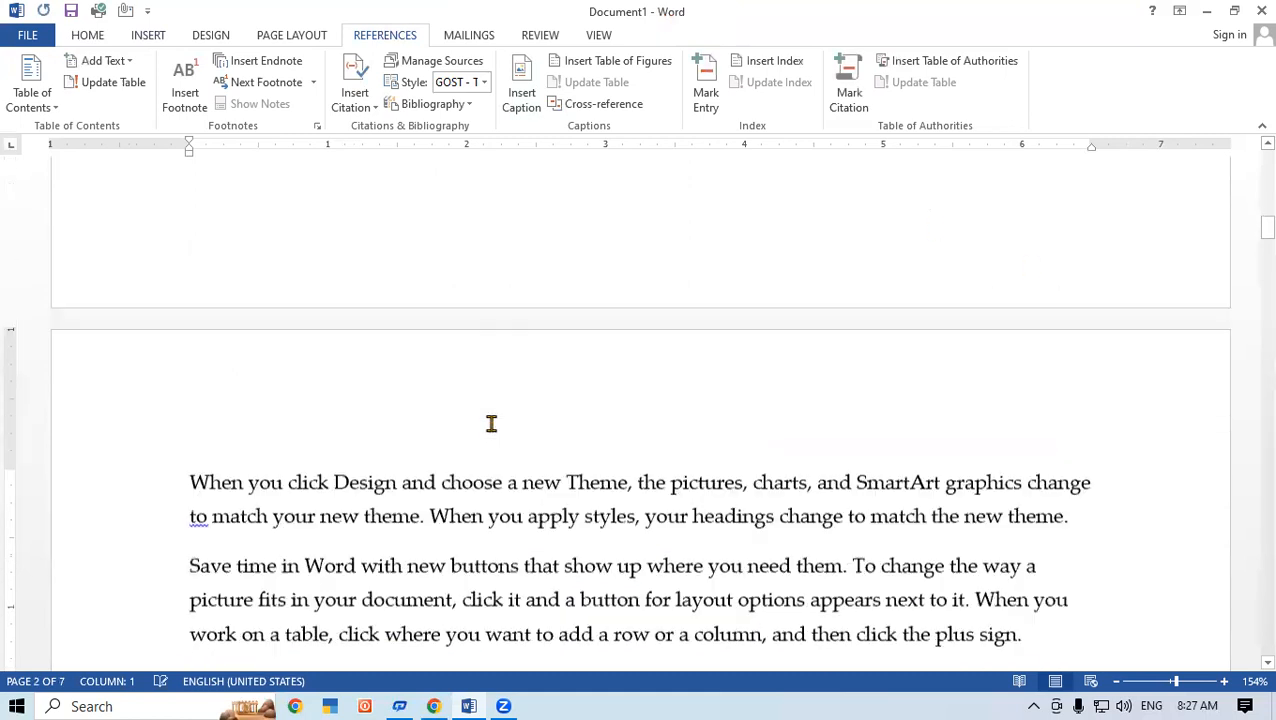
Insert the Welcome picture 9982 from the PHOTO ALBUM folder on the blank line under "Themes and styles also help keep your document coordinated."
scroll(1262, 144, up, 7)
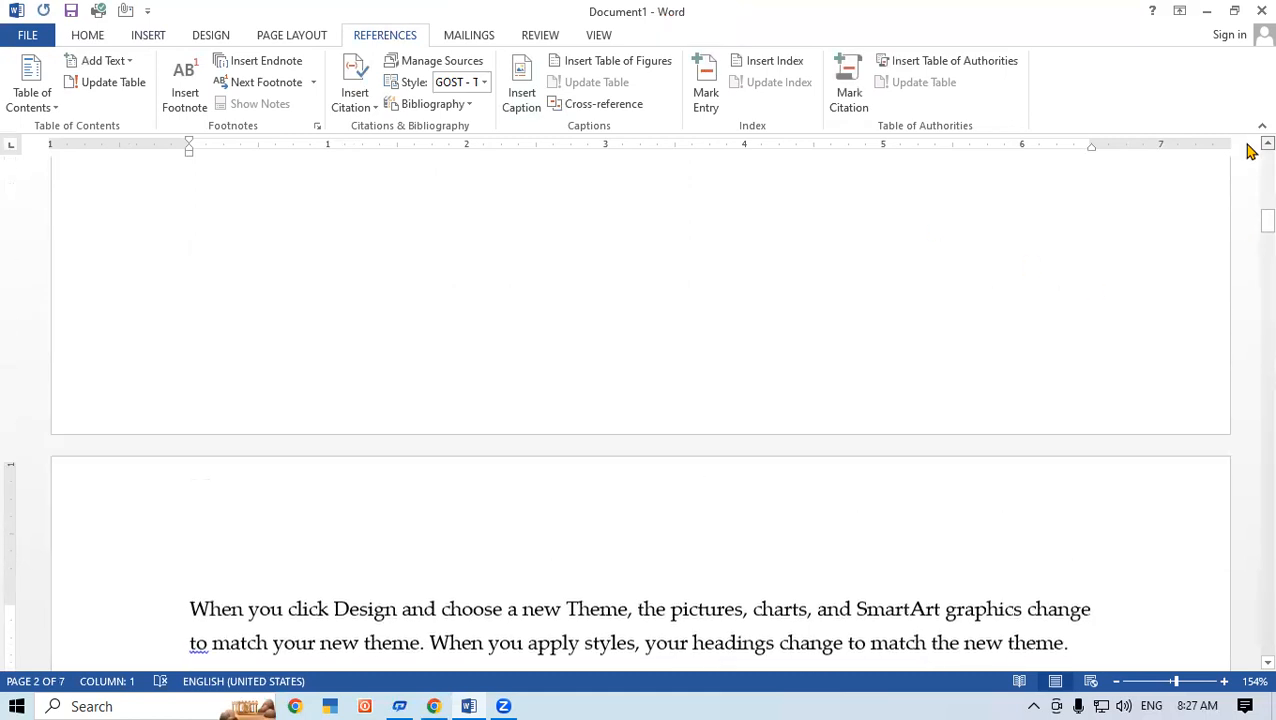
click(193, 319)
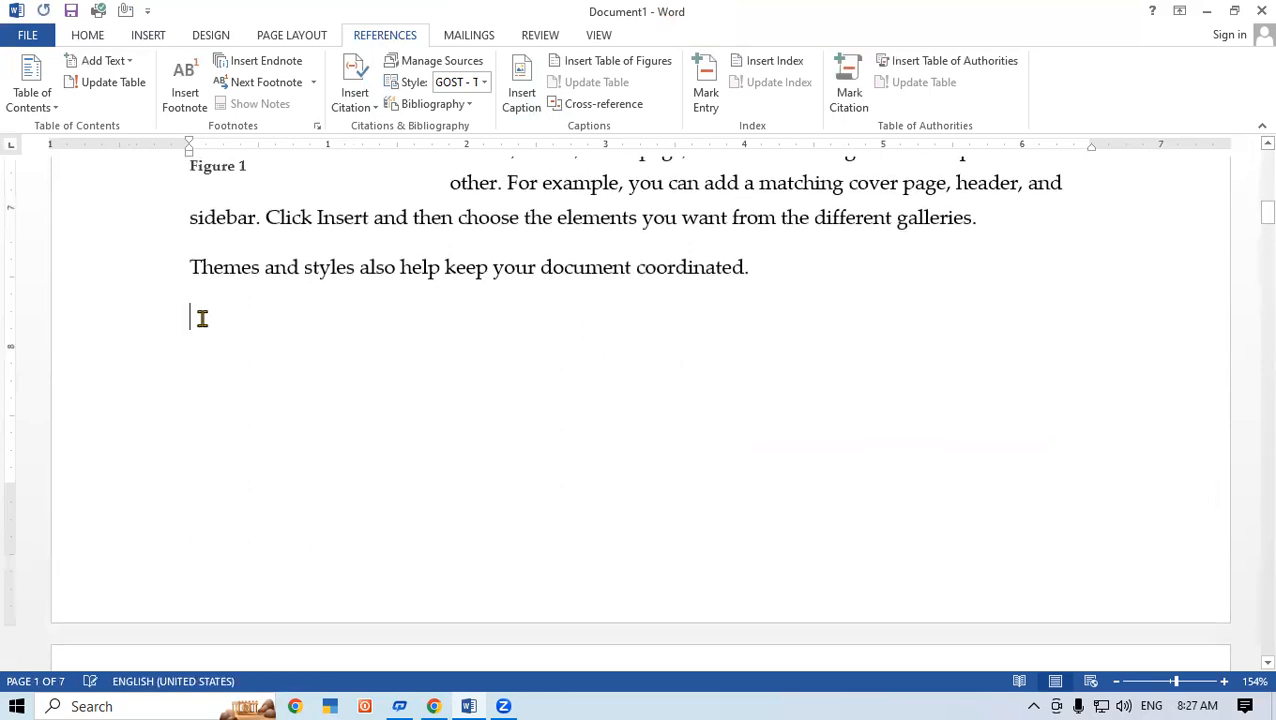
click(157, 35)
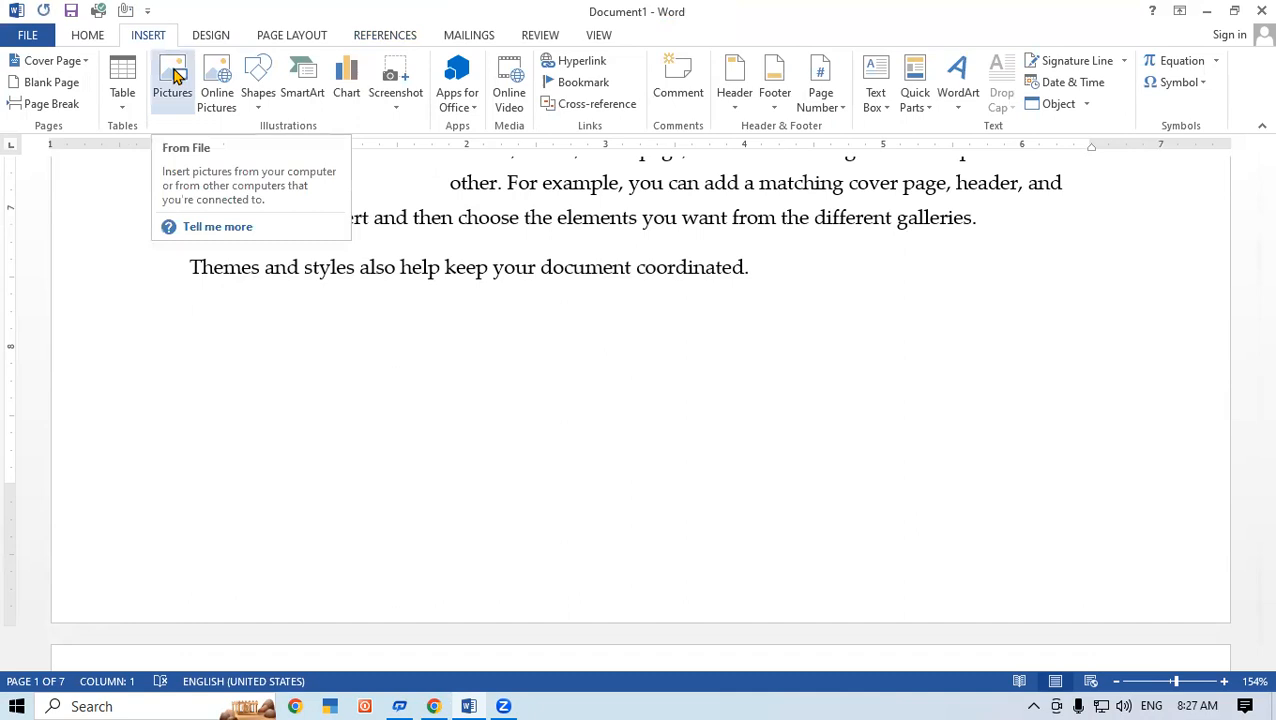
click(173, 78)
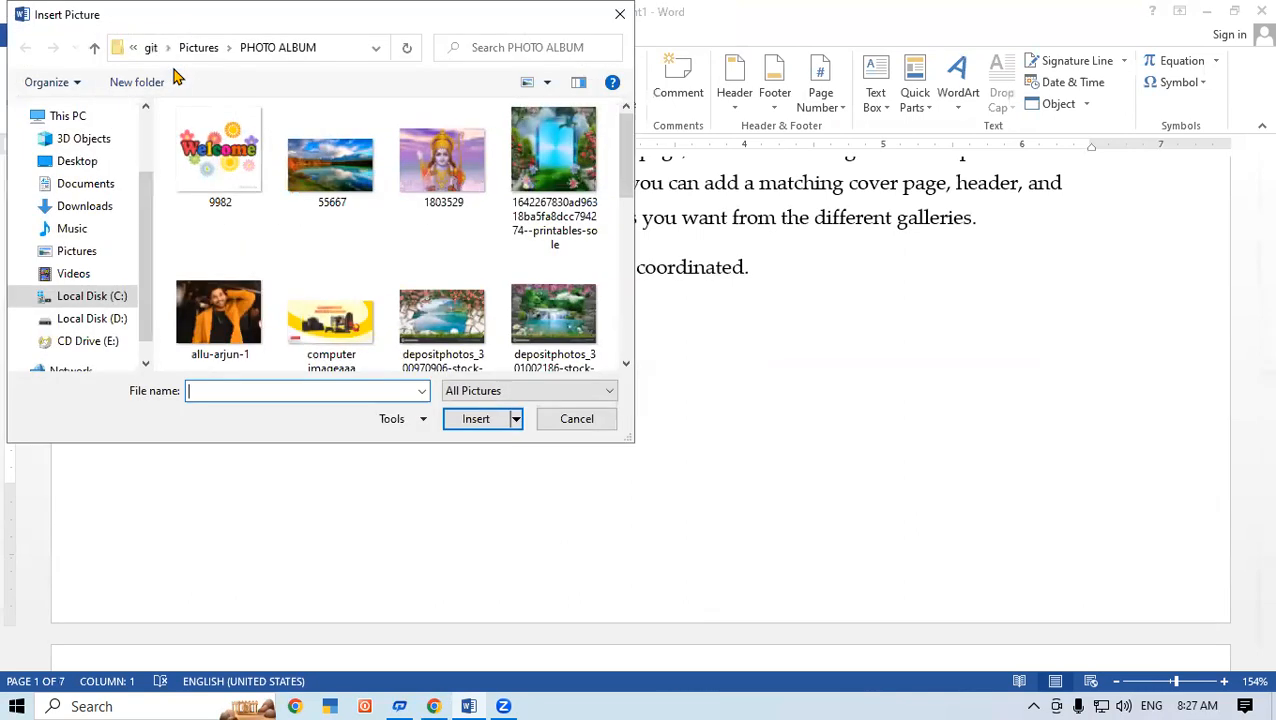
click(215, 155)
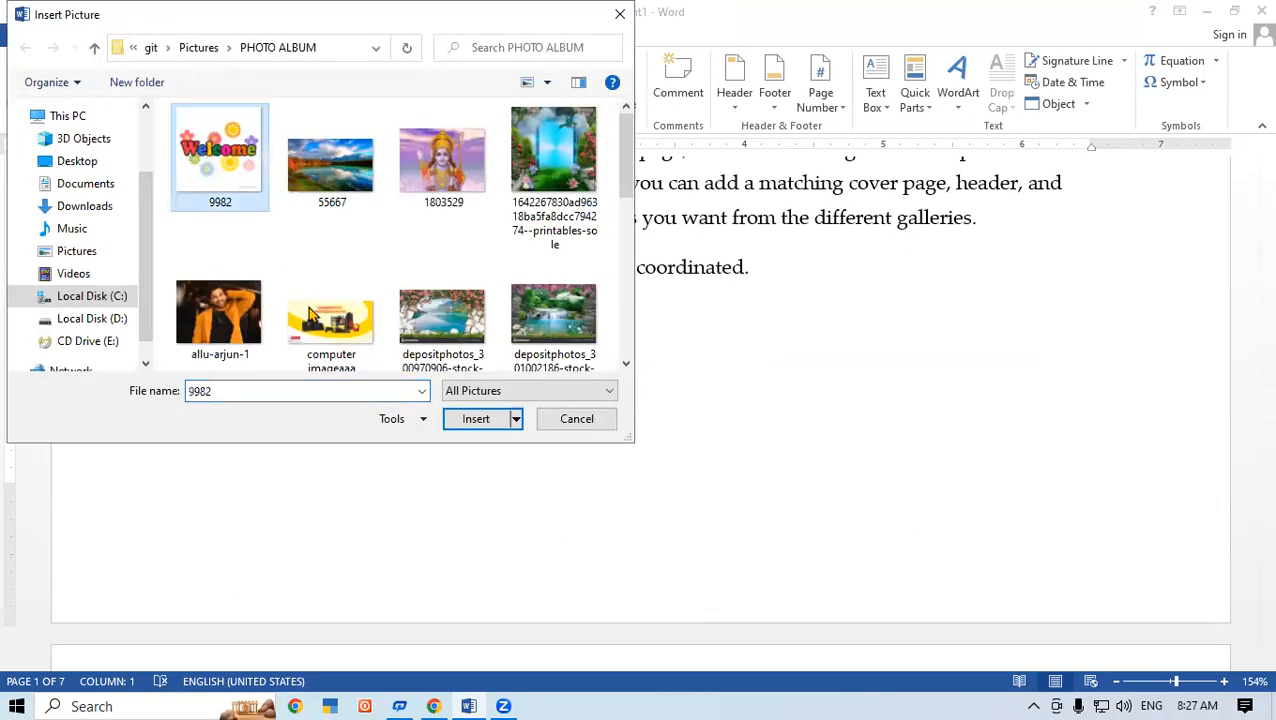
click(476, 420)
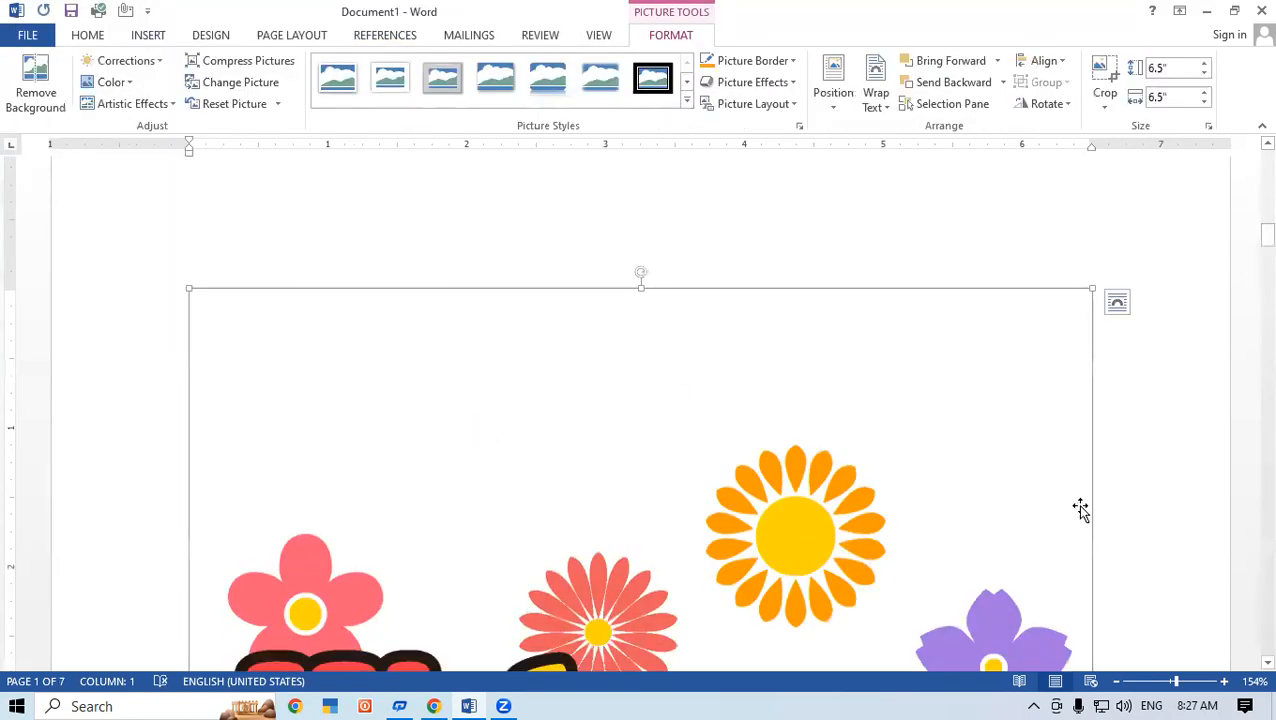
Shrink the Welcome picture proportionally to about 2.24 inches square
click(1267, 662)
click(1267, 662)
scroll(1248, 668, down, 5)
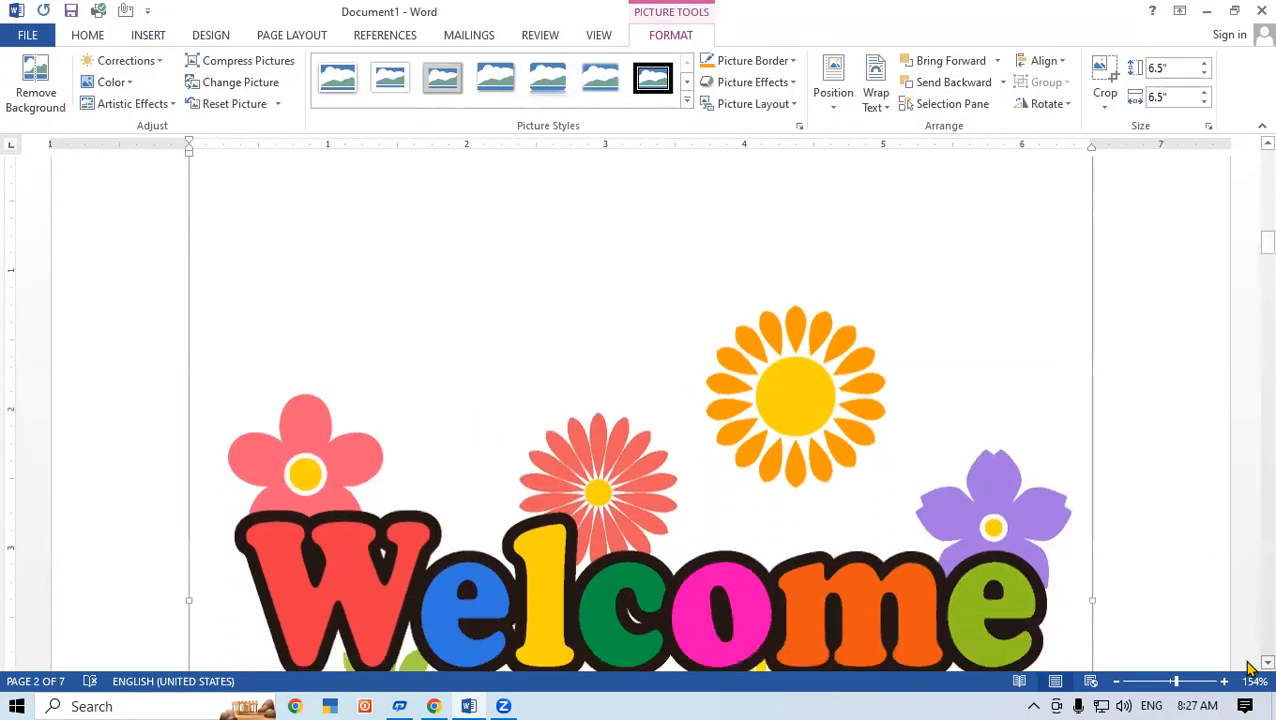
scroll(1248, 668, down, 3)
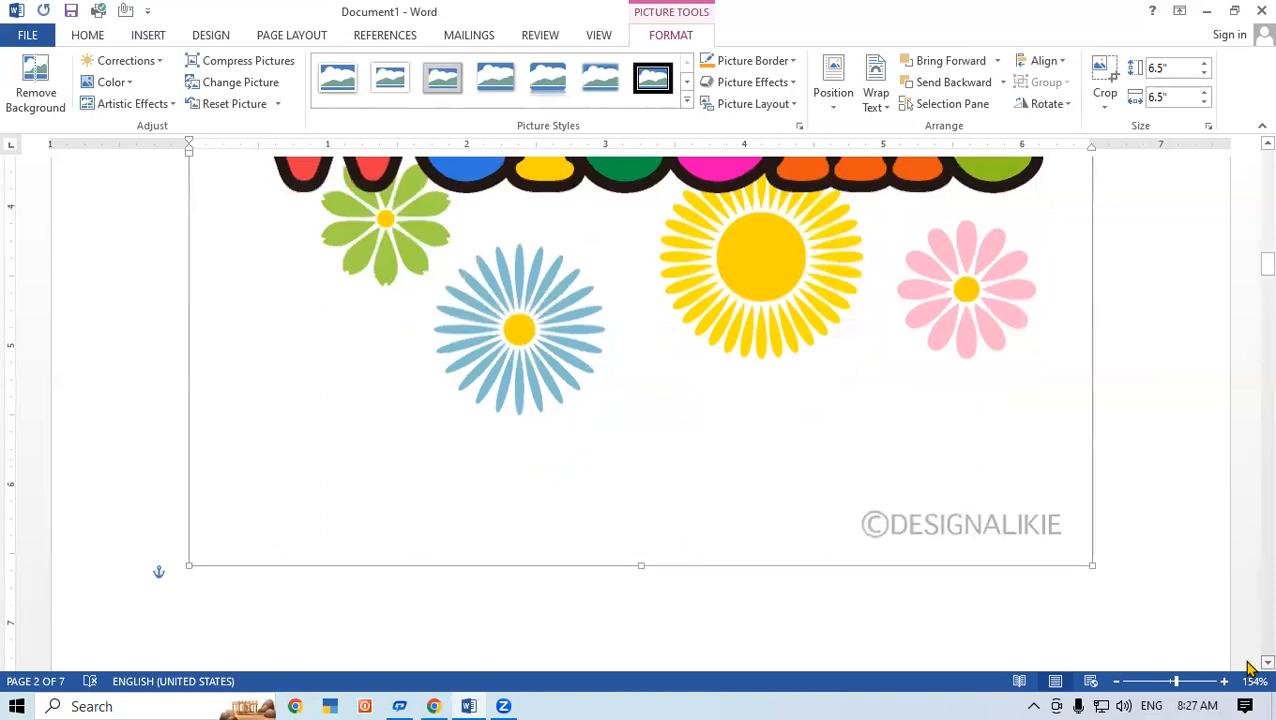
drag(1090, 508, 365, 222)
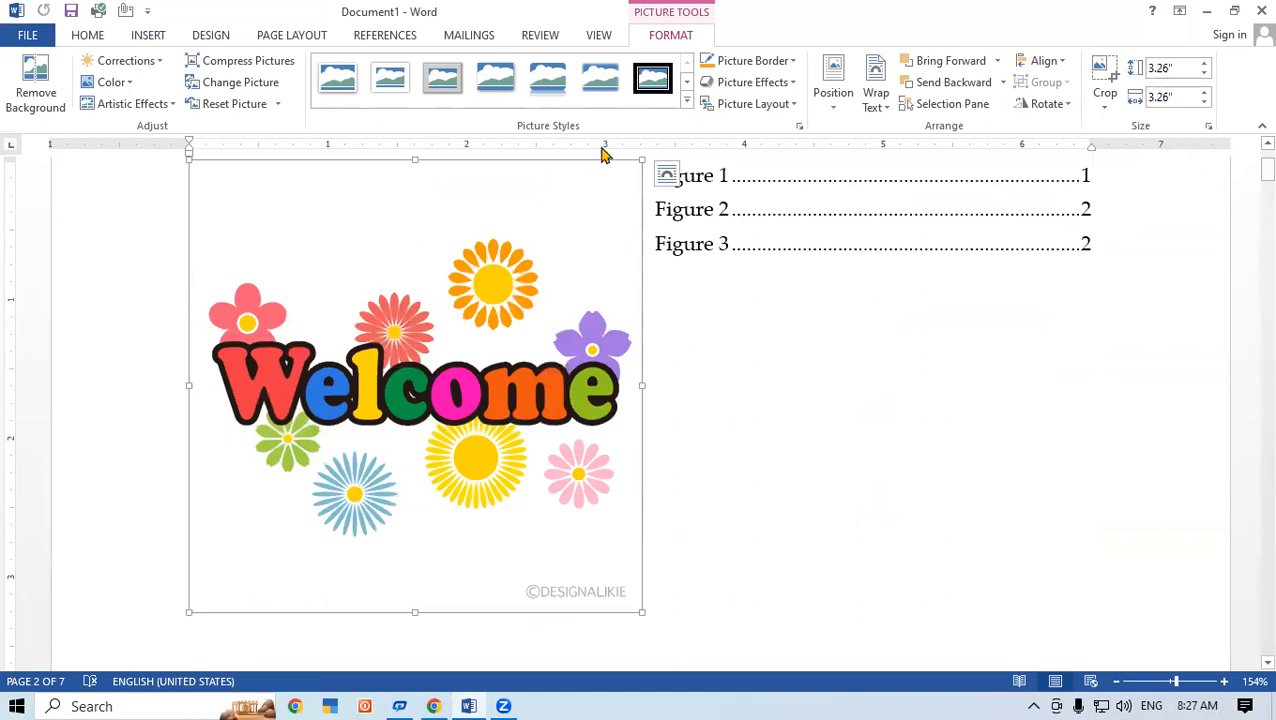
drag(517, 414, 501, 501)
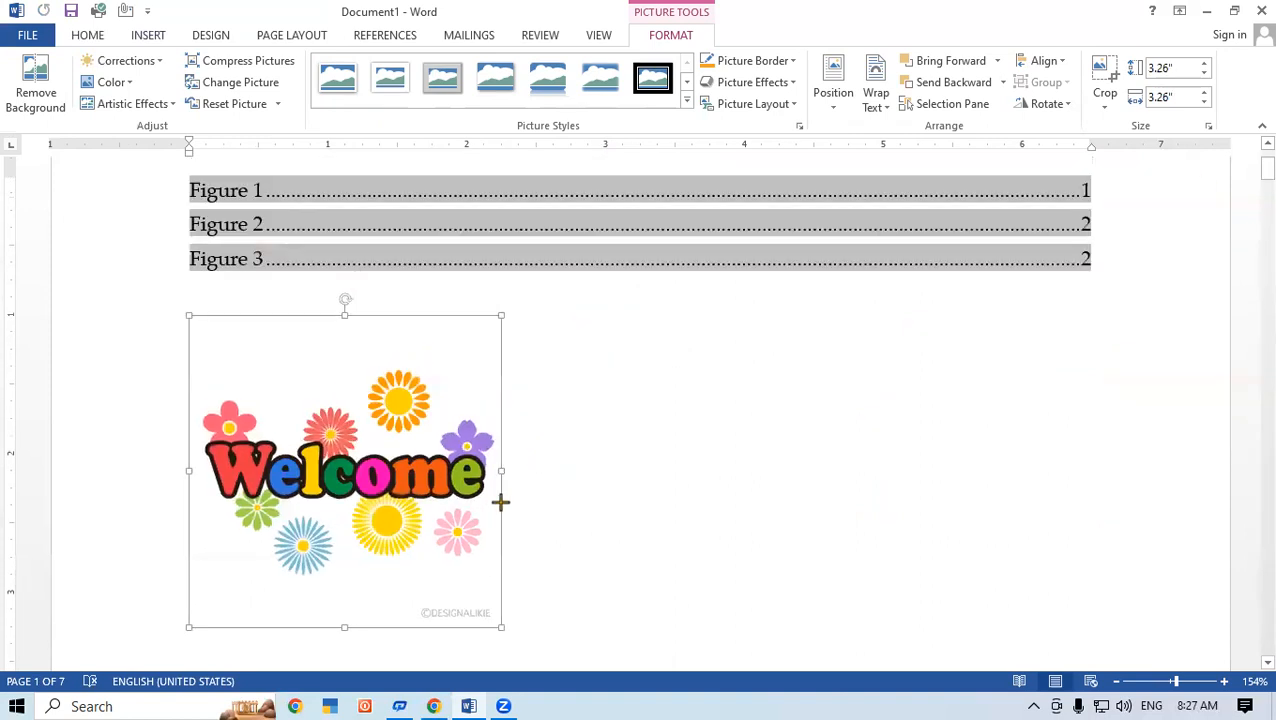
Try to move the Welcome picture further down page 1 and undo the misplaced moves
mouse_move(1264, 173)
mouse_down()
mouse_move(1250, 206)
mouse_move(1247, 179)
mouse_up()
drag(406, 340, 352, 622)
key(ctrl+z)
scroll(1179, 290, down, 6)
scroll(1179, 290, up, 1)
drag(369, 410, 374, 625)
key(ctrl+z)
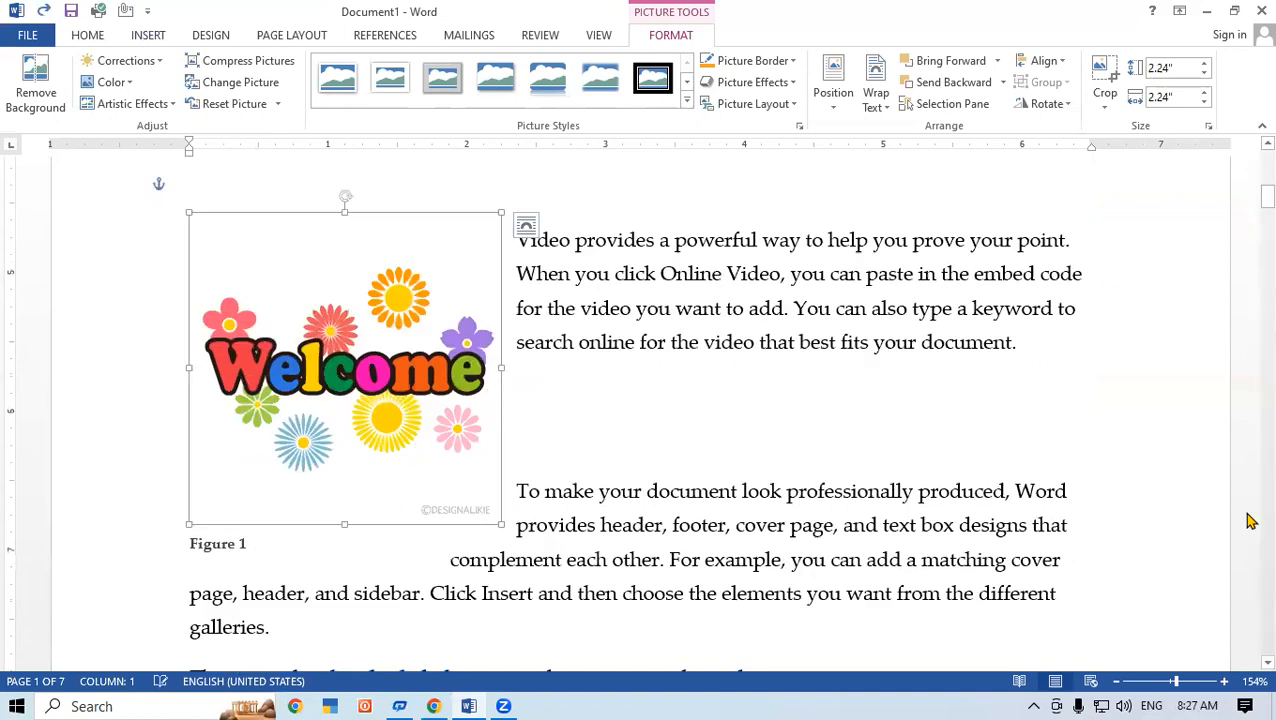
Reduce the Welcome picture to about 1.09 inches square and place it below the "Themes and styles" line on page 1
scroll(1252, 672, down, 1)
scroll(1252, 672, down, 2)
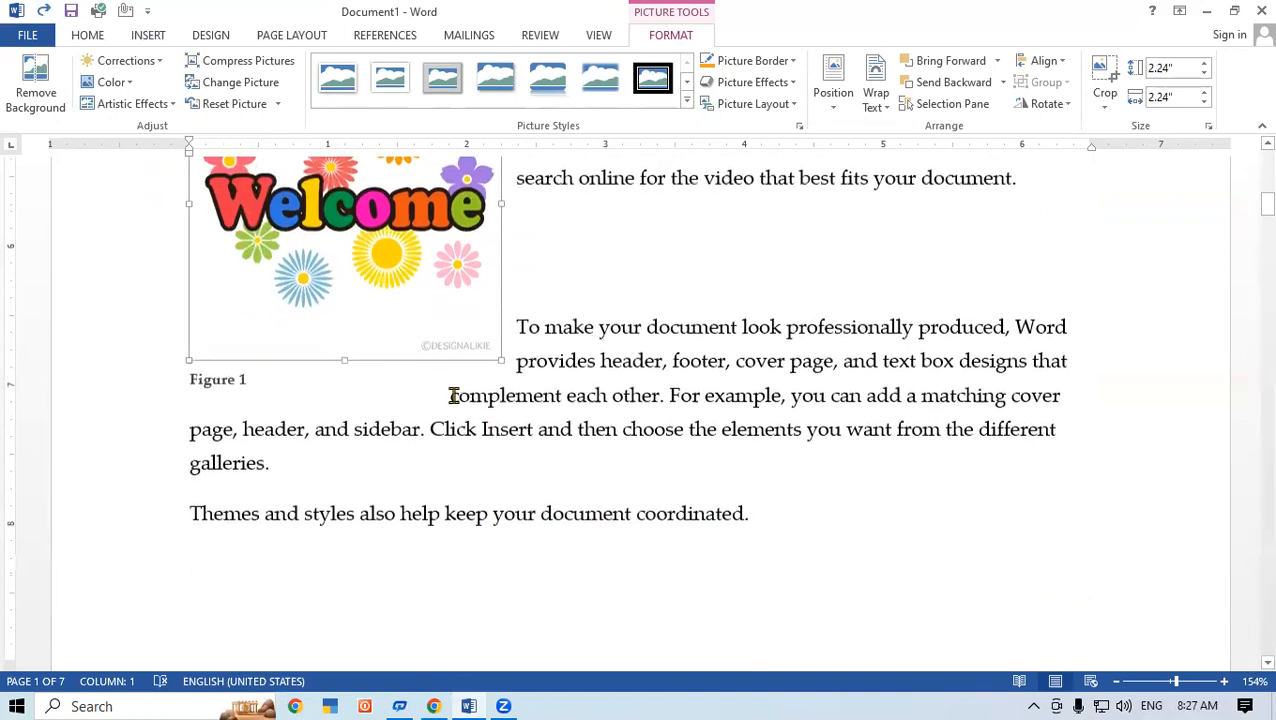
drag(333, 313, 274, 443)
drag(546, 502, 394, 346)
drag(333, 250, 270, 552)
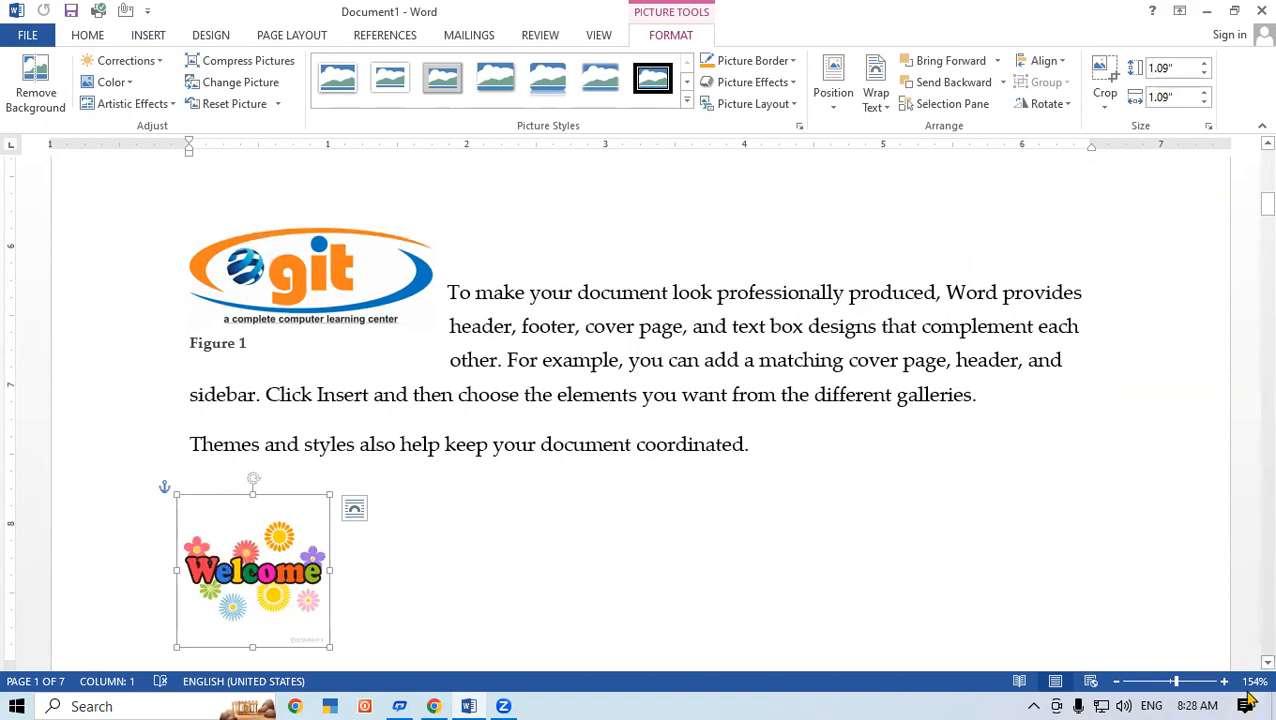
Add a Figure 2 caption below the Welcome picture on page 1
scroll(1249, 664, down, 1)
scroll(1249, 664, down, 5)
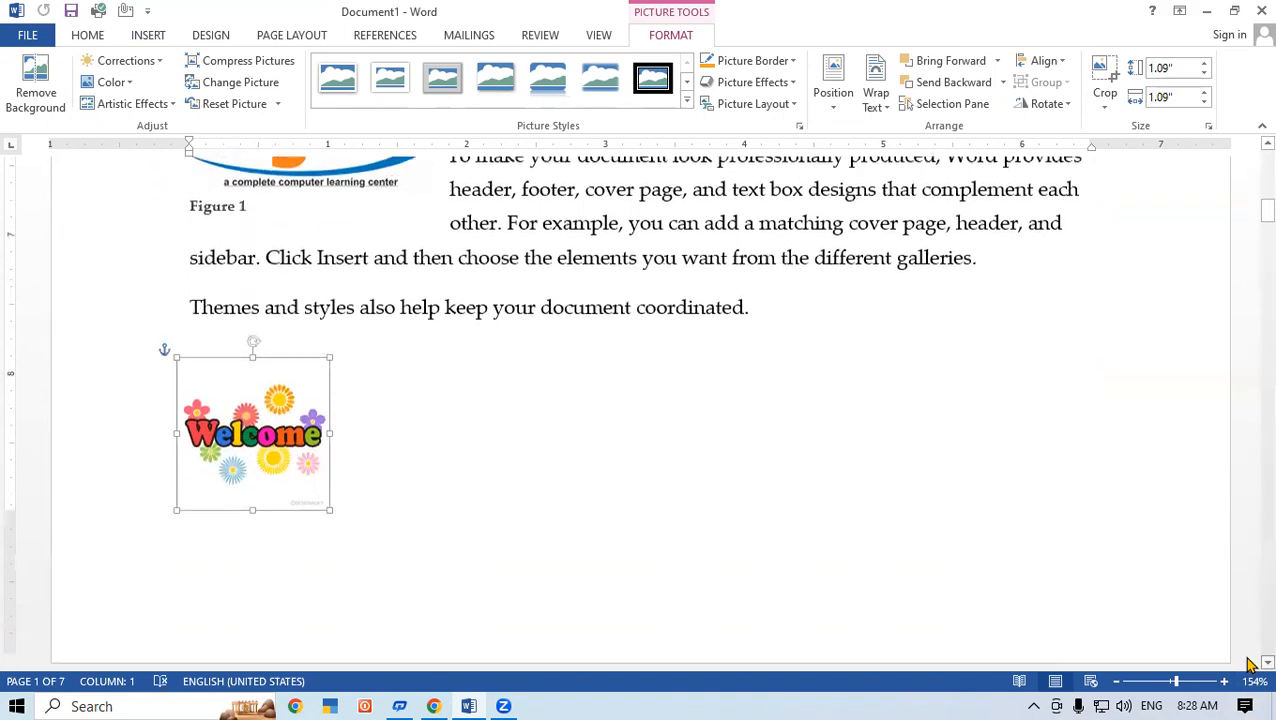
click(257, 243)
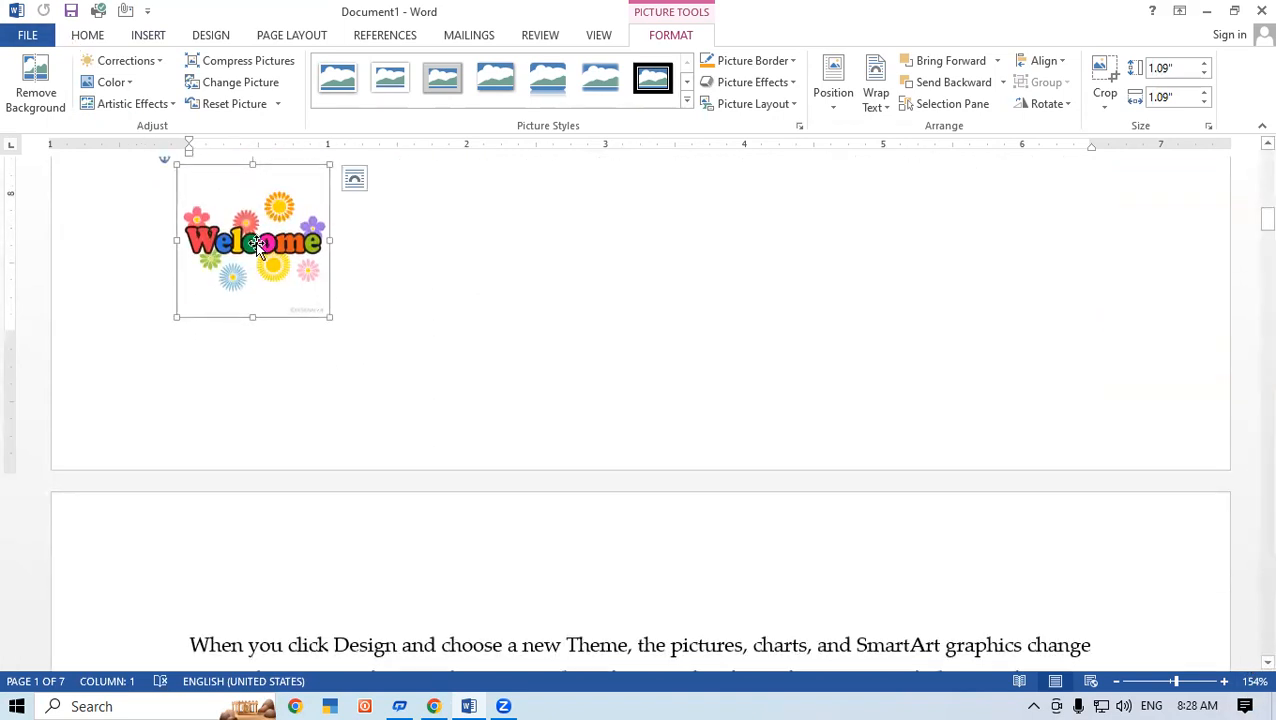
scroll(1249, 674, down, 4)
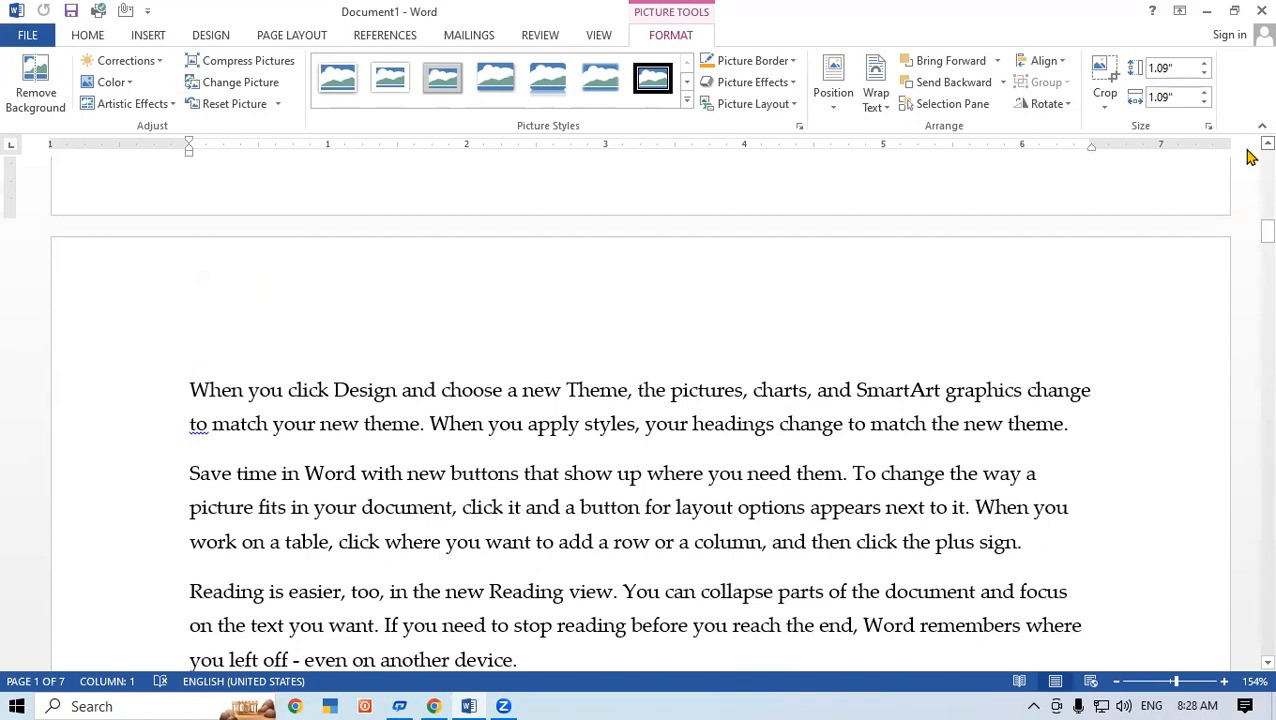
scroll(1249, 157, up, 1)
scroll(1249, 157, up, 5)
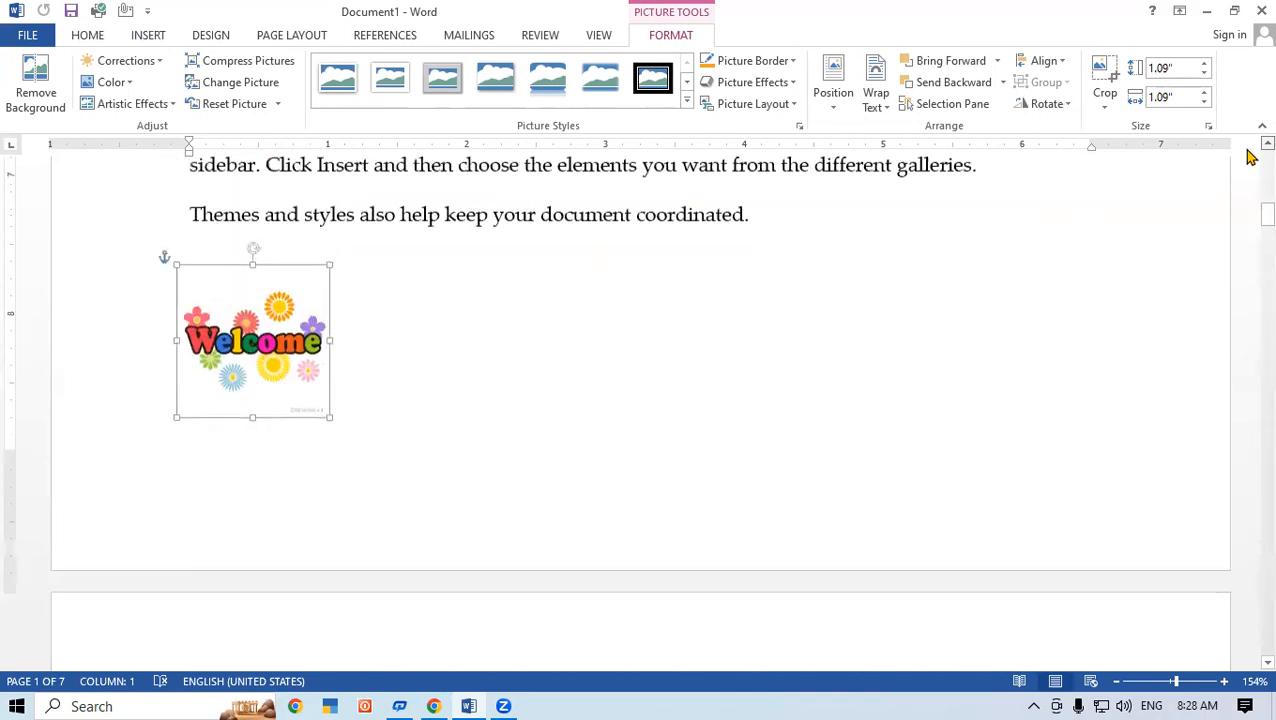
click(385, 35)
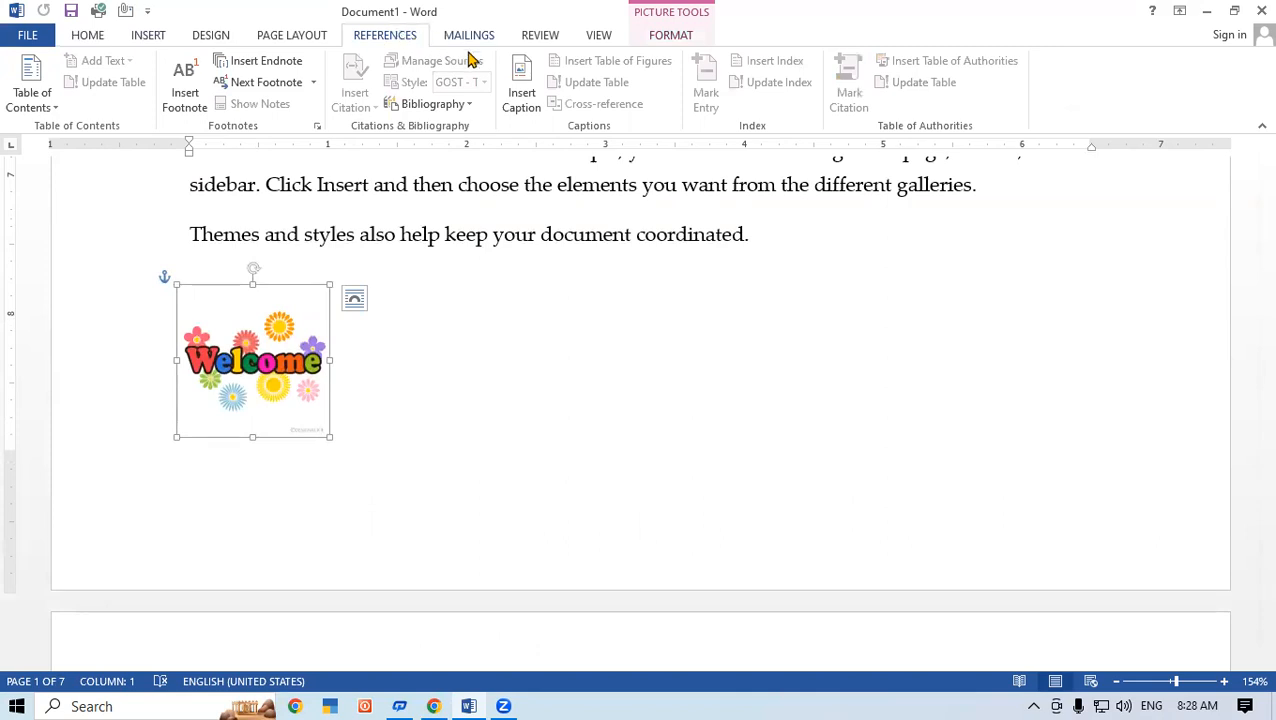
click(521, 85)
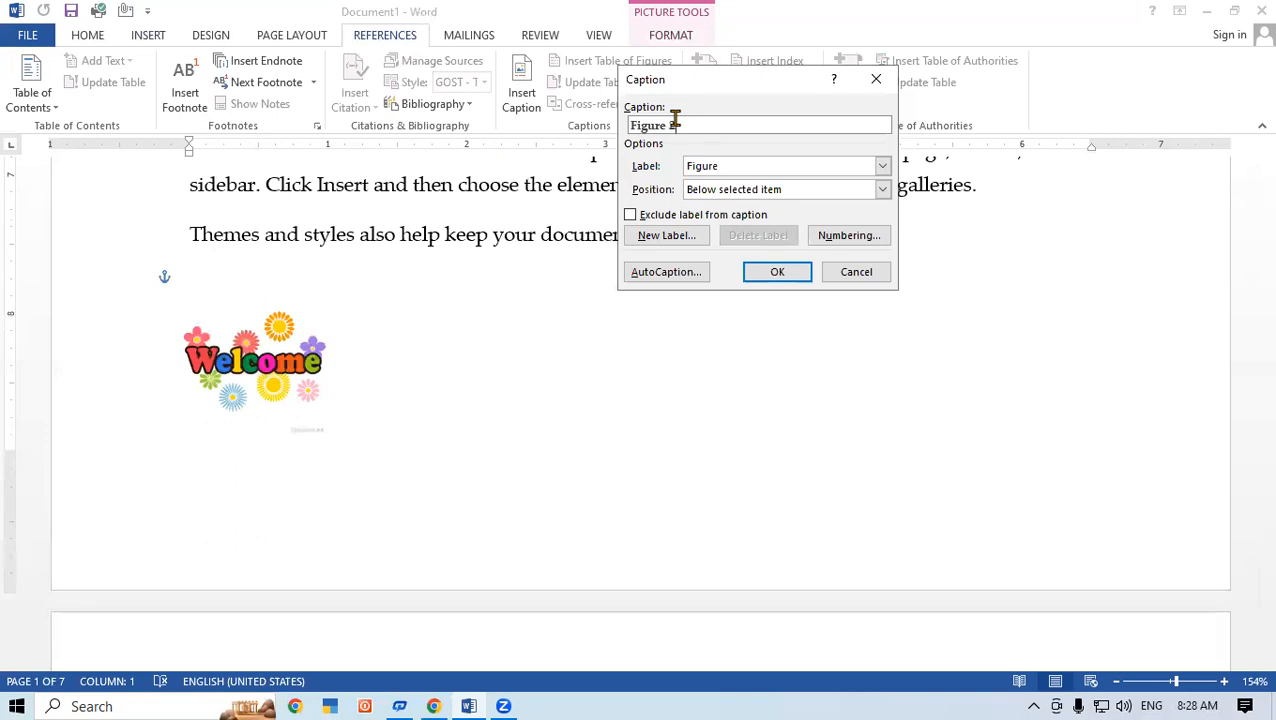
click(769, 269)
click(625, 467)
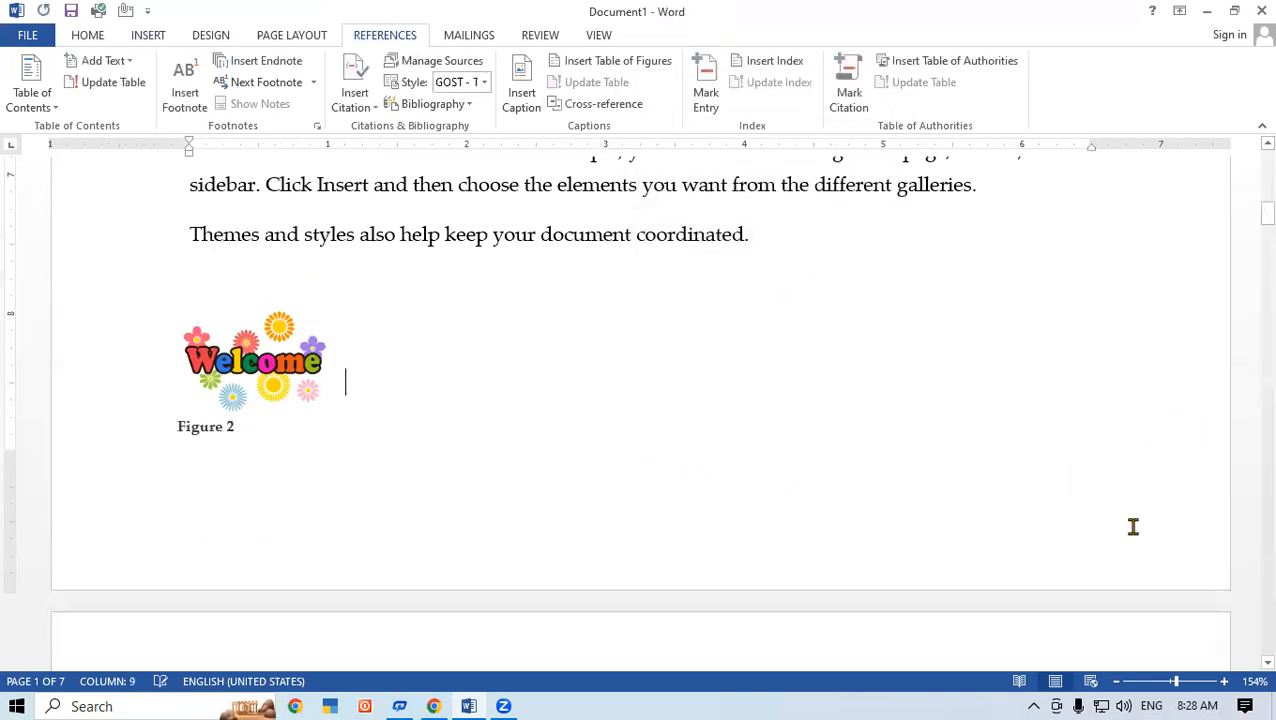
Review the captions on the following pages and update the entire table of figures at the start of the document
click(1266, 663)
scroll(1248, 668, down, 5)
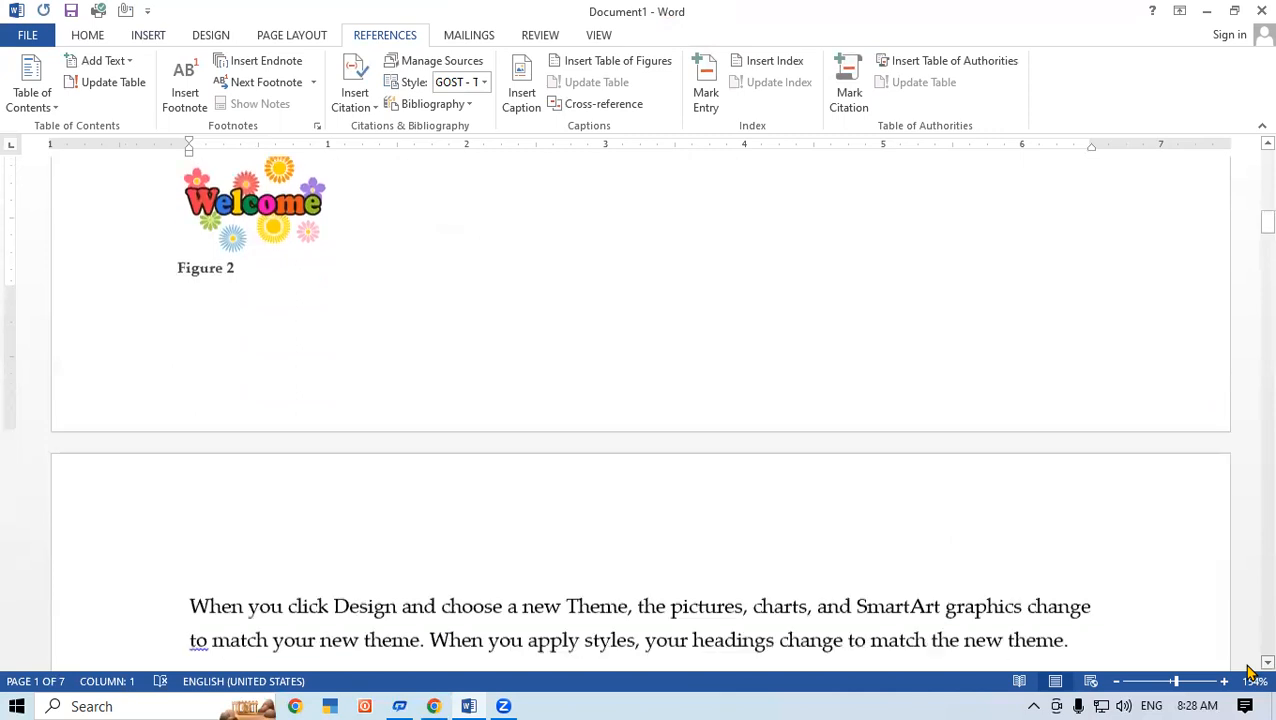
scroll(1248, 672, down, 5)
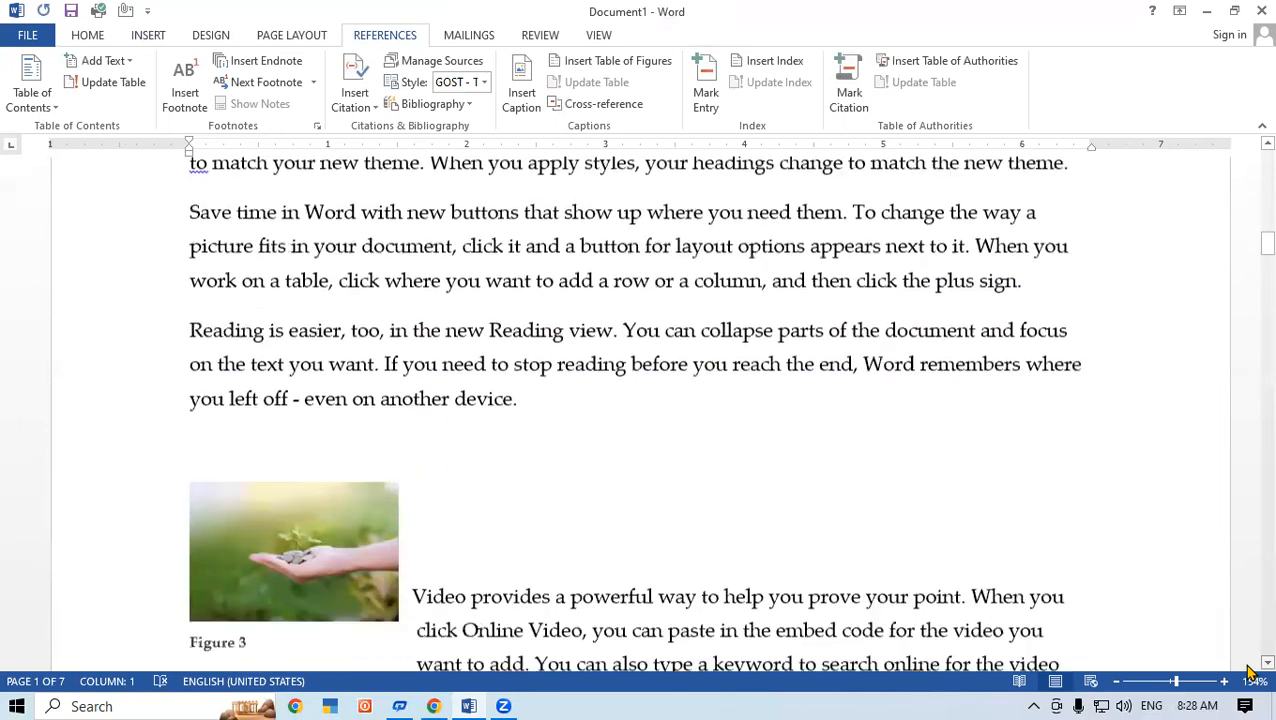
scroll(1250, 672, down, 3)
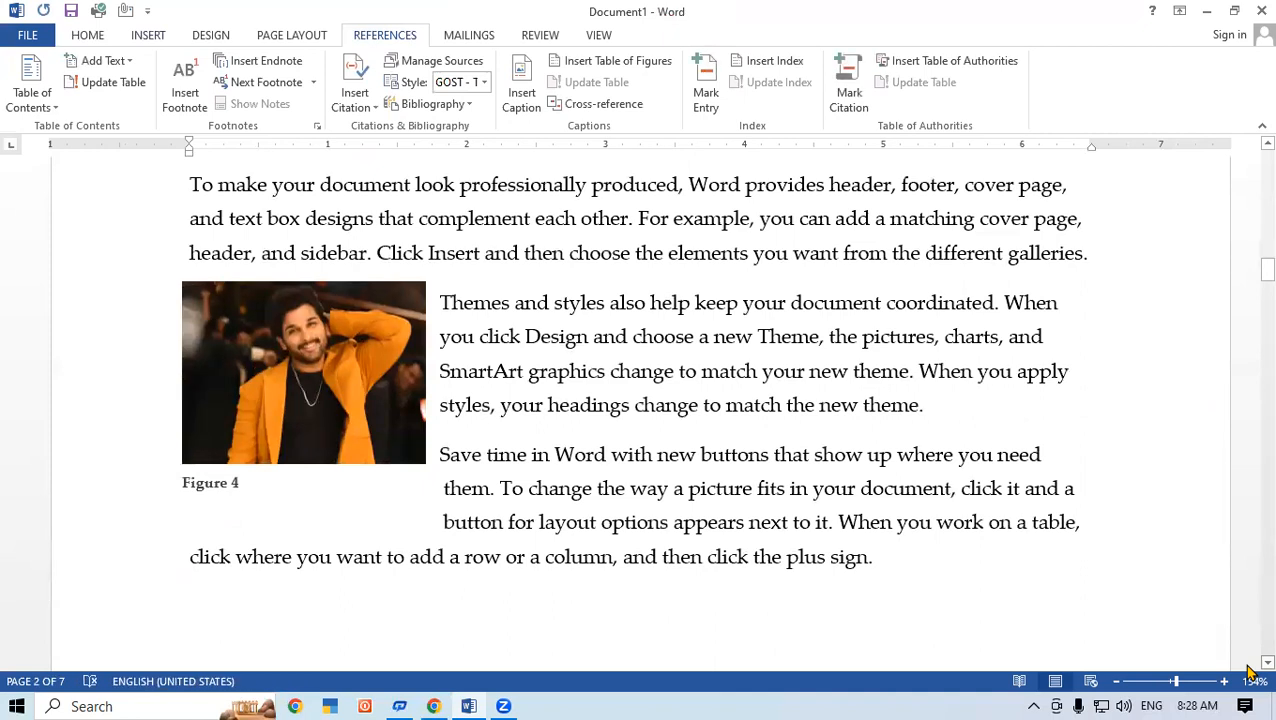
drag(1260, 268, 1256, 165)
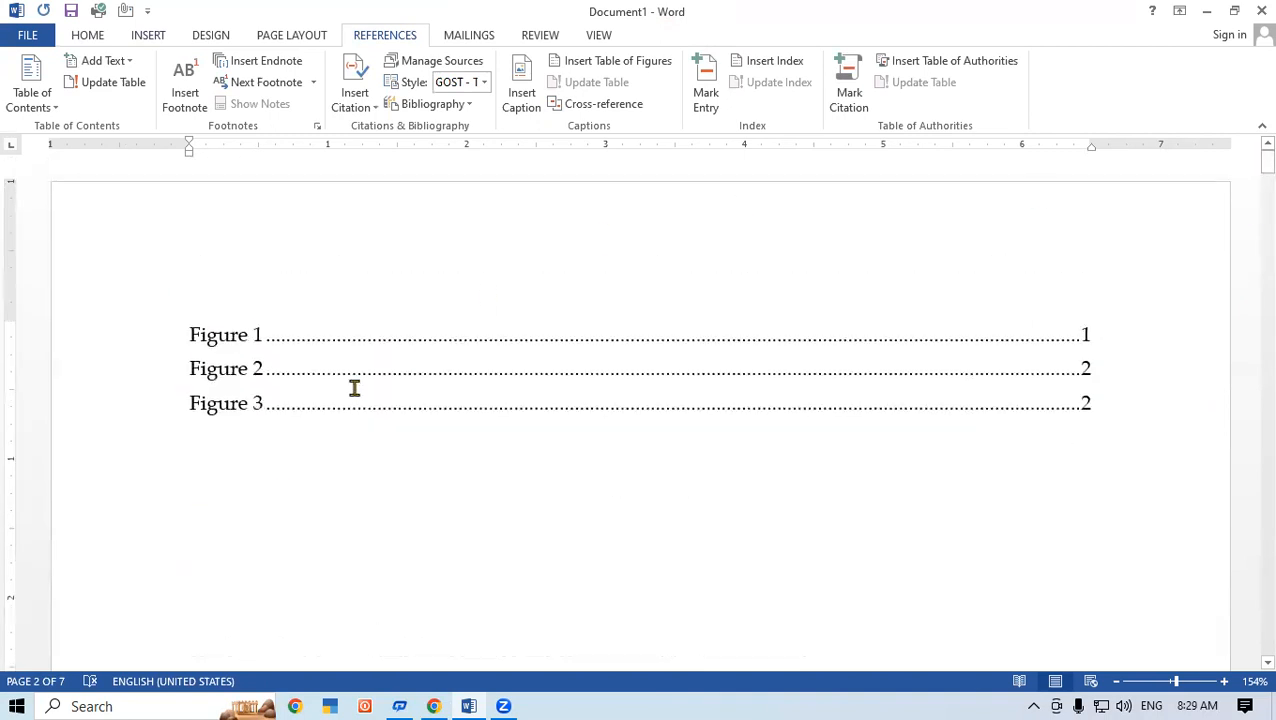
click(296, 378)
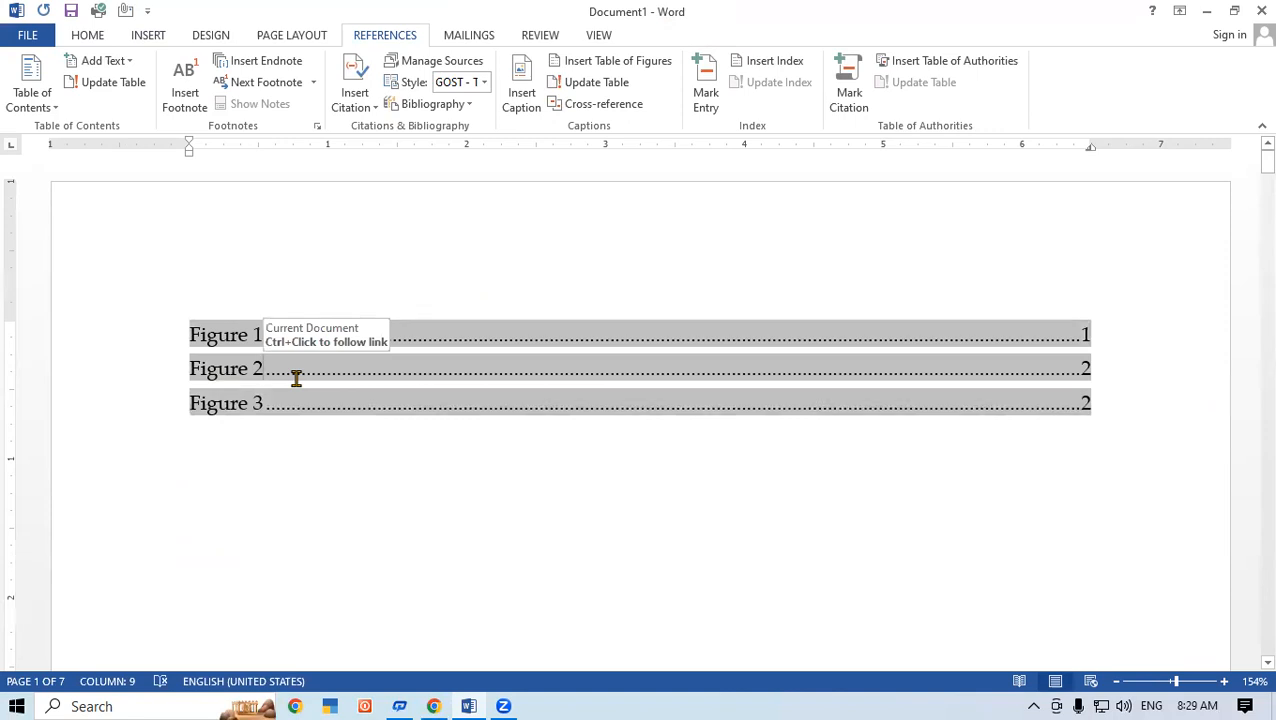
click(594, 84)
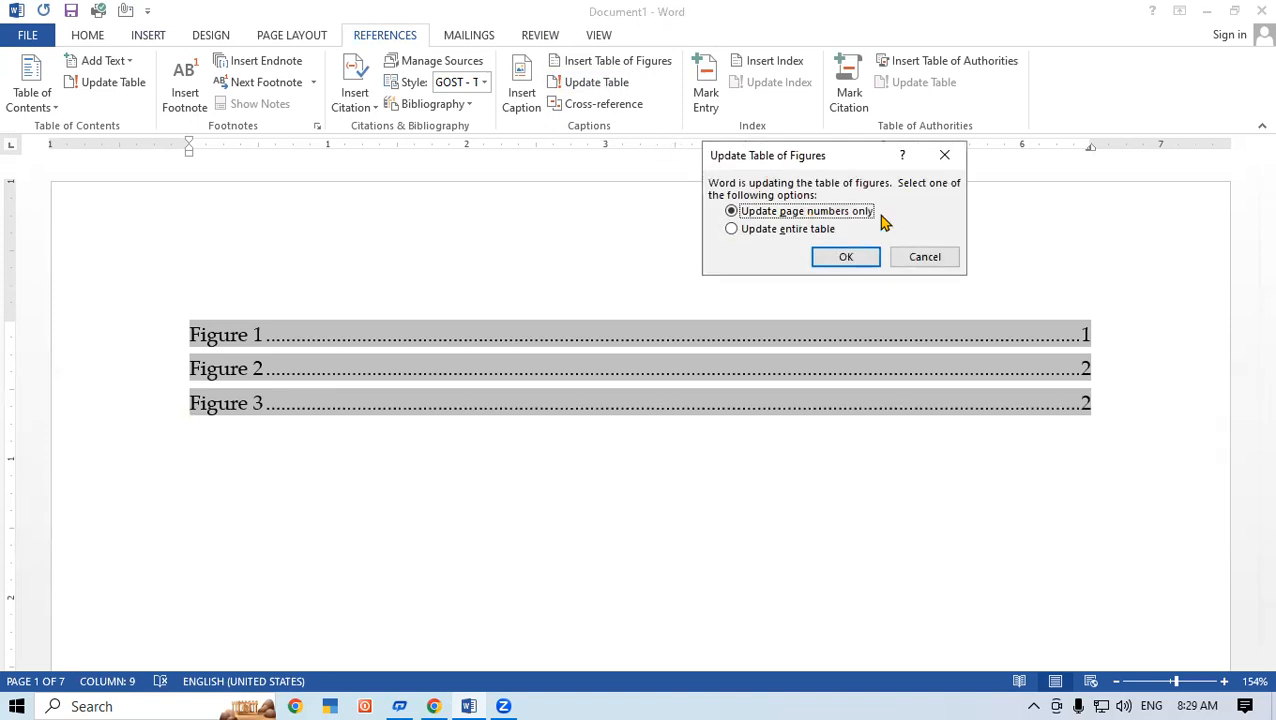
click(731, 229)
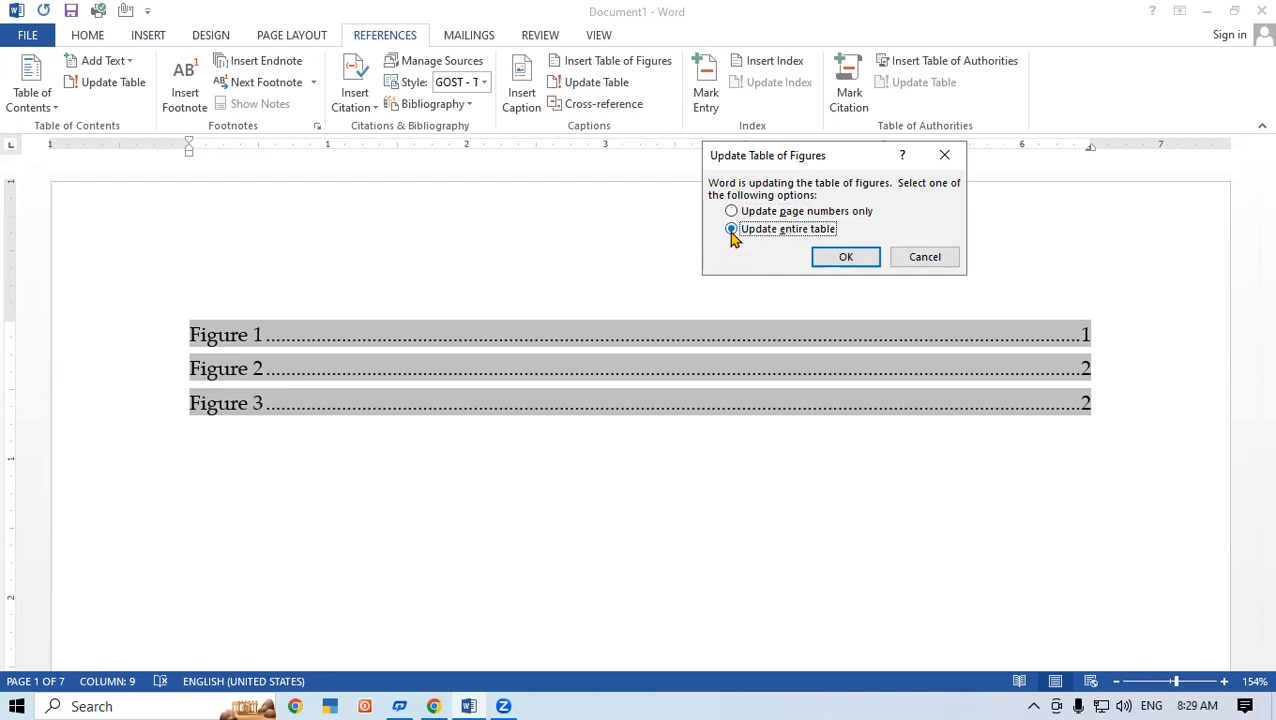
click(846, 257)
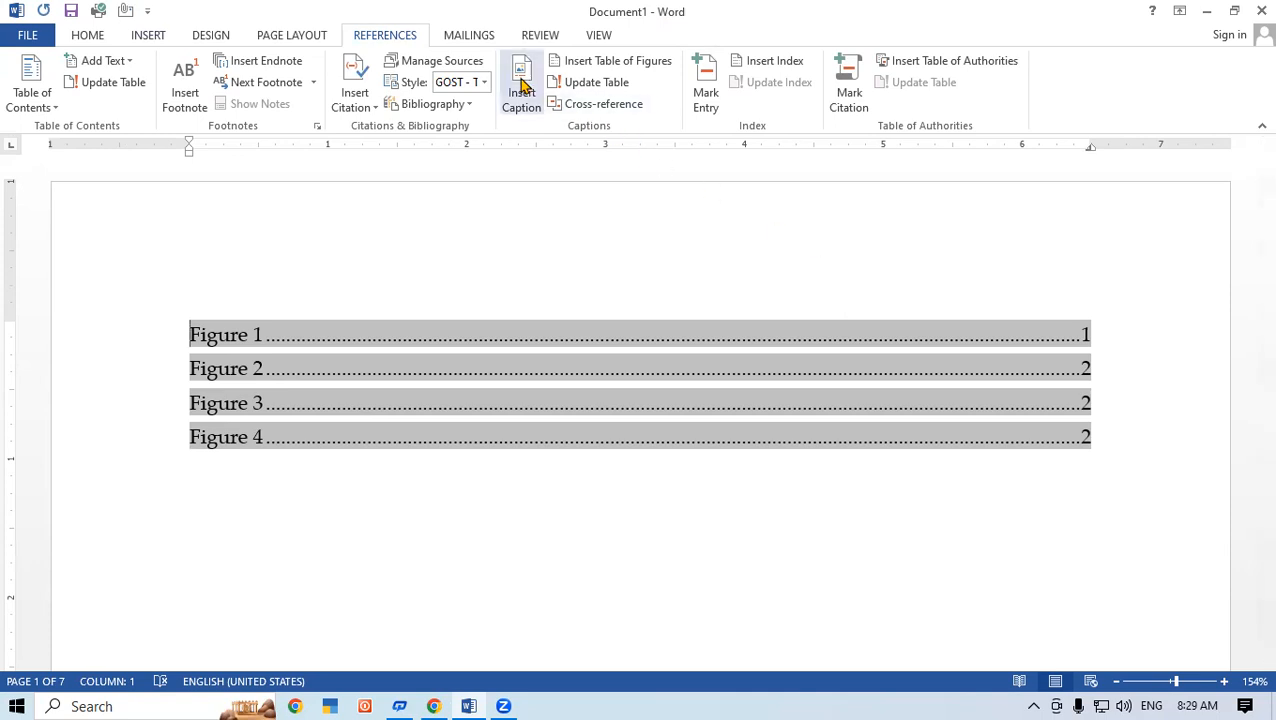
Examine the cross-reference options for the Heading and Figure reference types, then close the dialog without inserting a reference
click(603, 108)
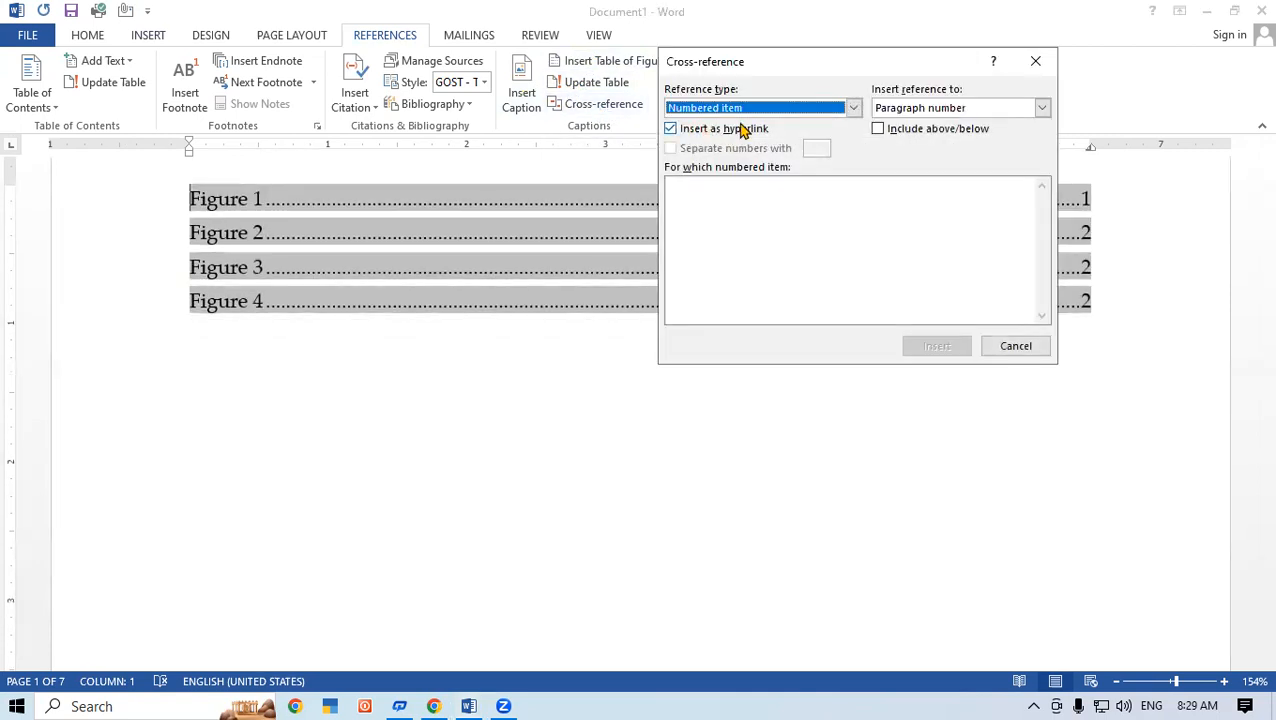
click(755, 108)
scroll(740, 168, down, 1)
scroll(760, 158, down, 1)
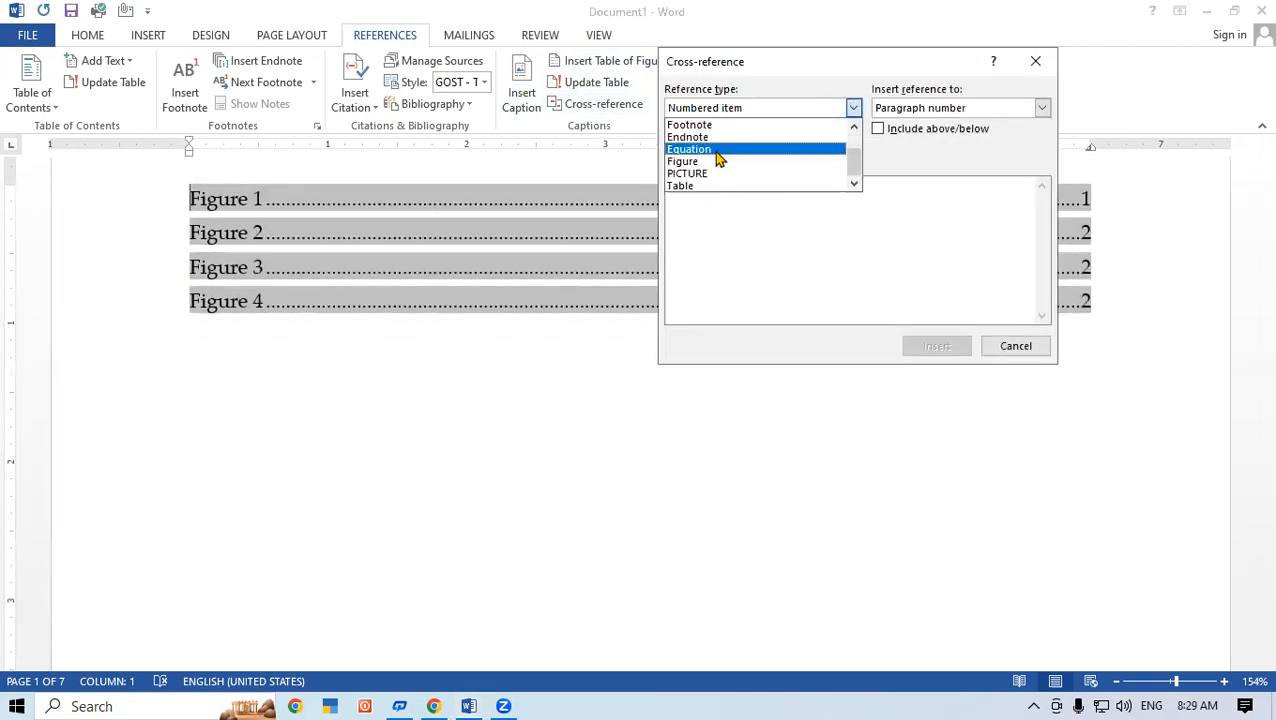
click(727, 162)
click(763, 110)
scroll(730, 150, up, 3)
click(735, 134)
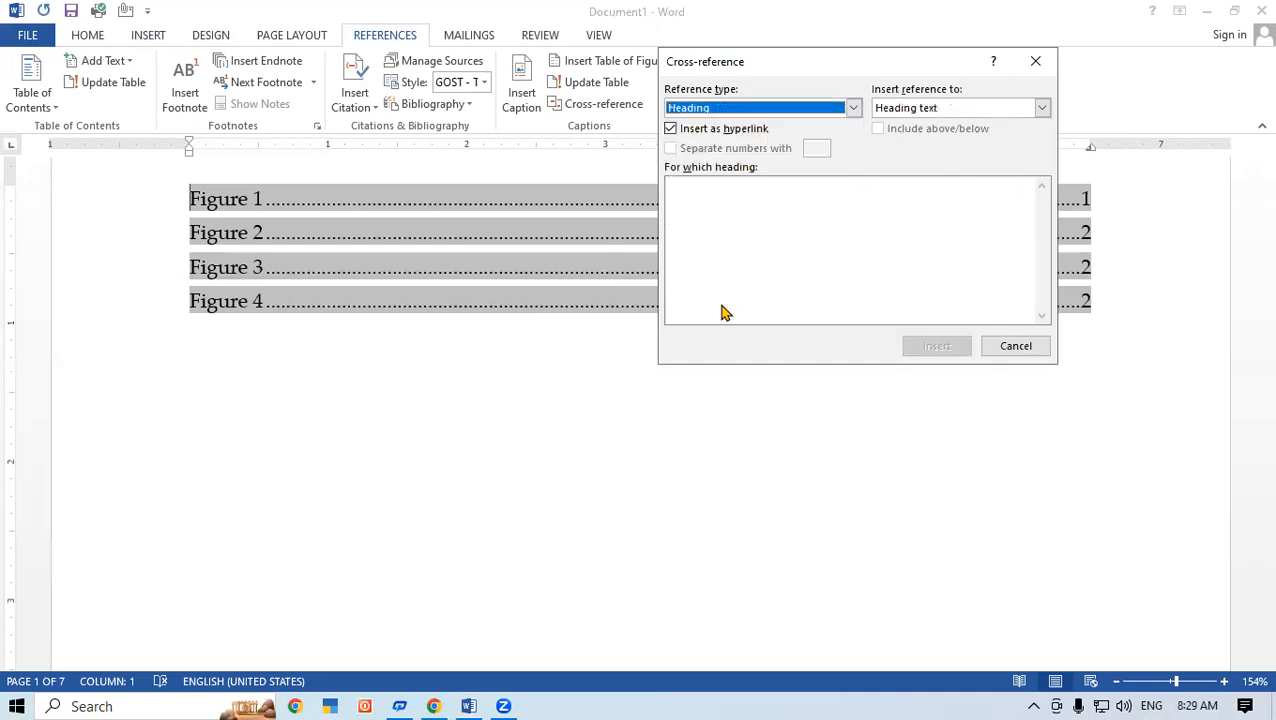
click(749, 108)
scroll(740, 165, down, 1)
click(715, 174)
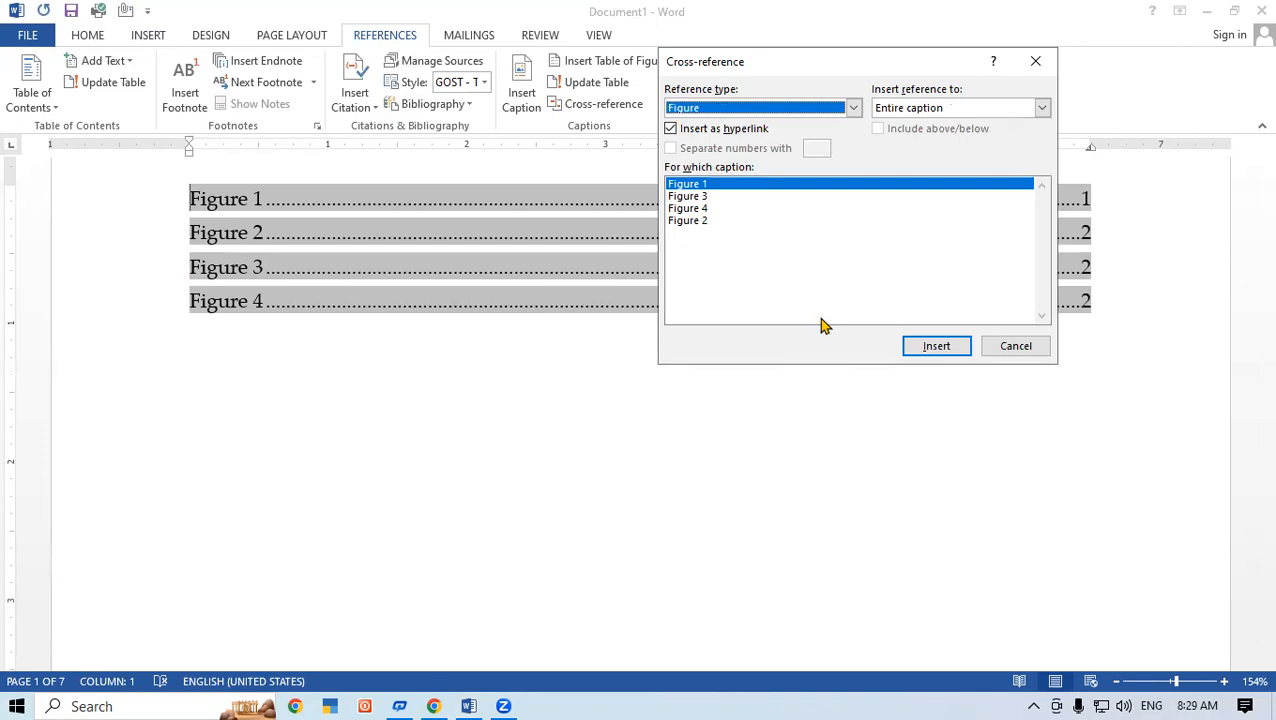
click(1002, 347)
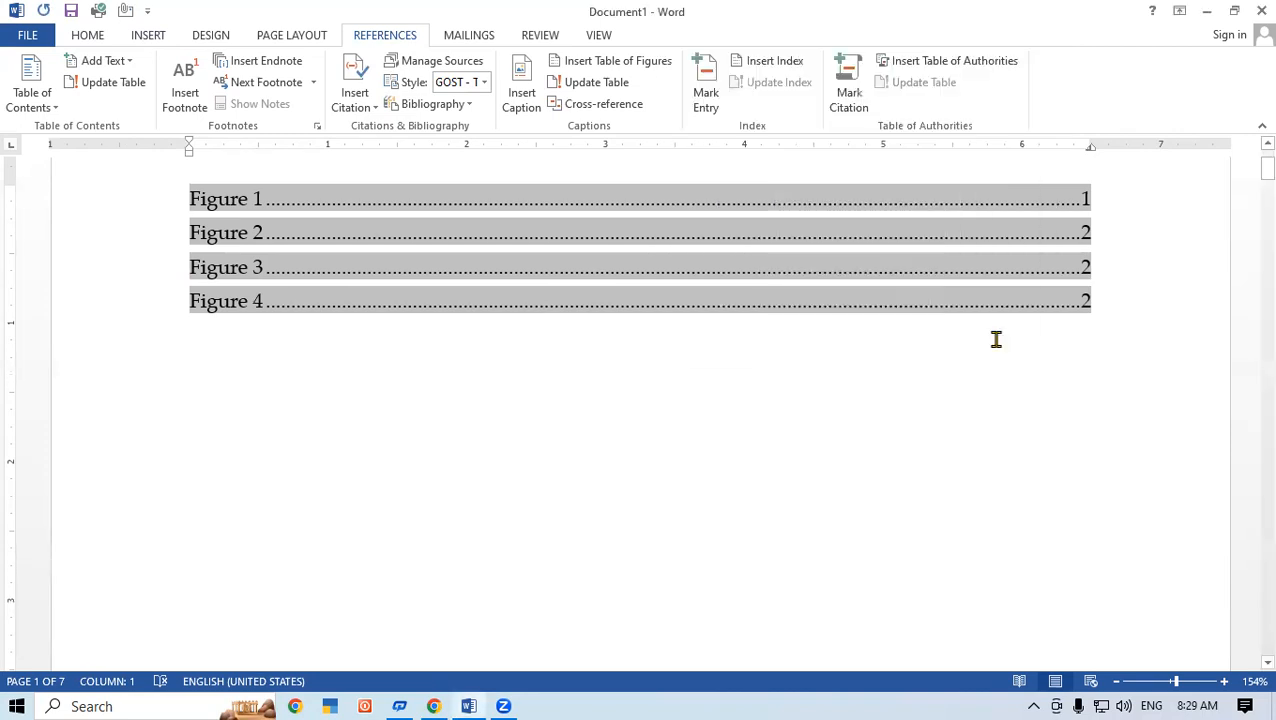
Create a new blank document and fill it with 50 paragraphs of sample text using =rand(50)
key(ctrl+n)
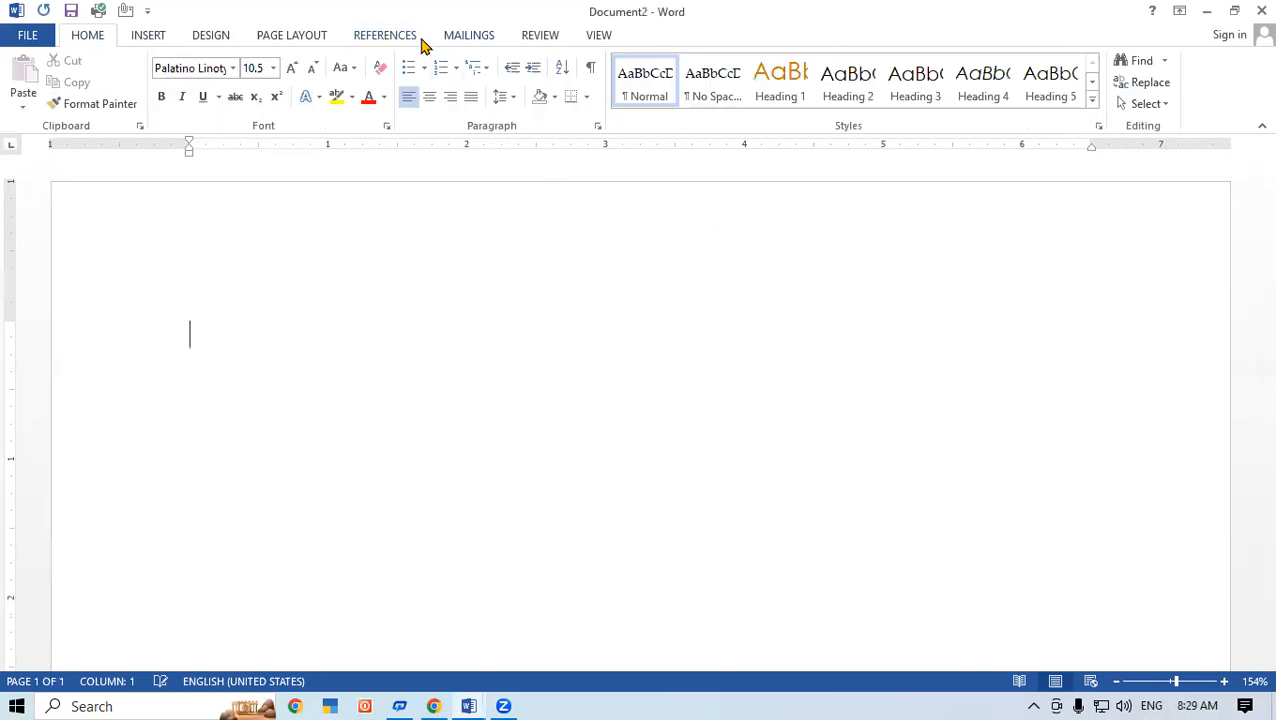
click(410, 38)
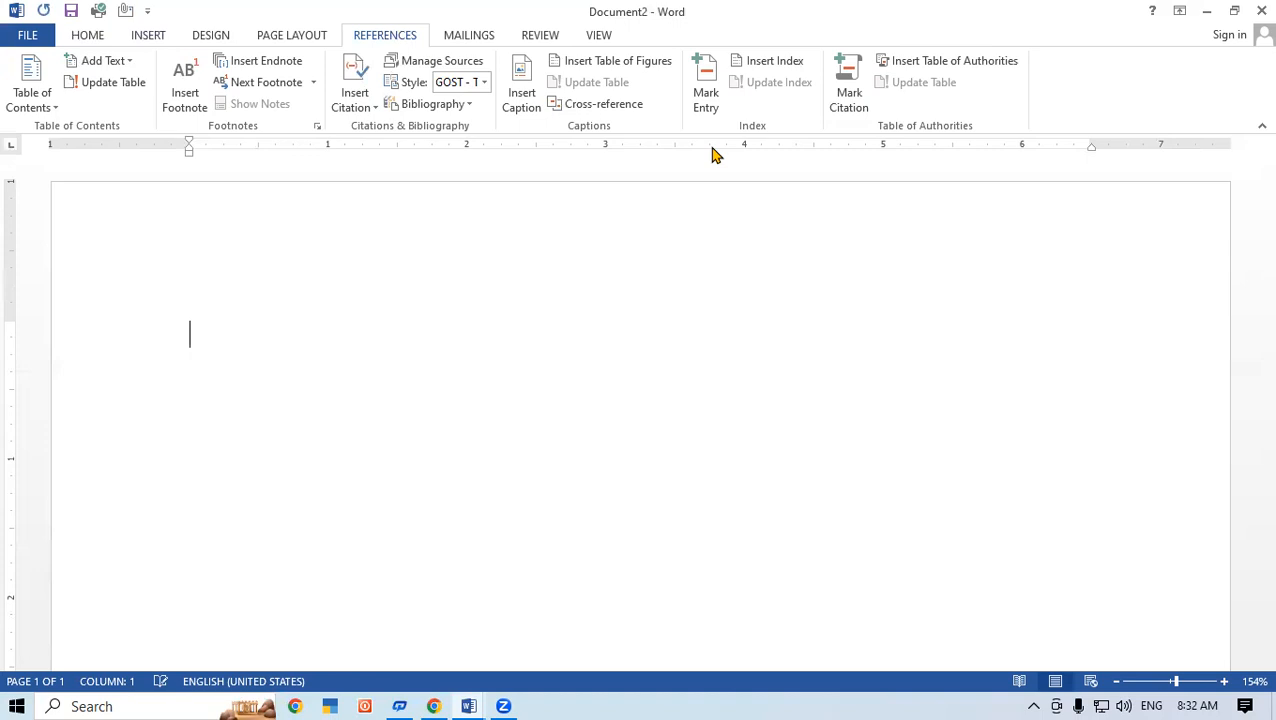
text(=rand()
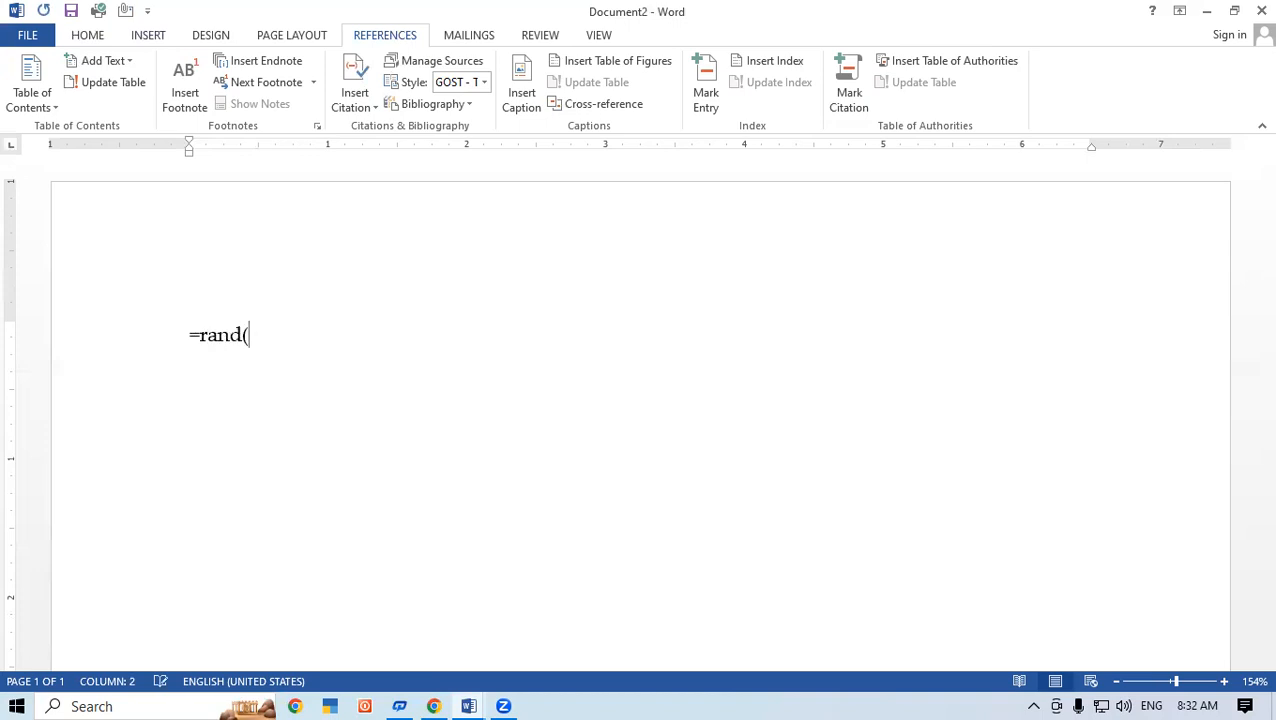
text(50))
key(Return)
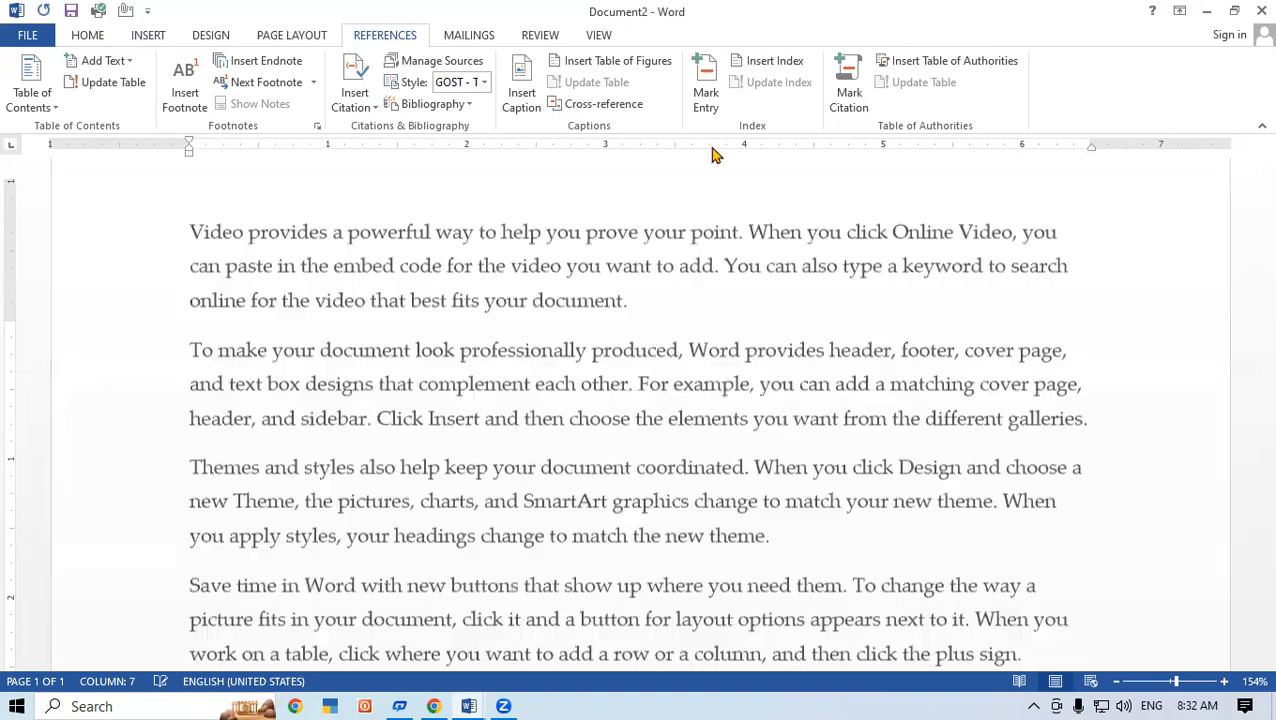
Look through the generated pages and select "Word" in the first sentence of the second paragraph on page 1
click(1249, 338)
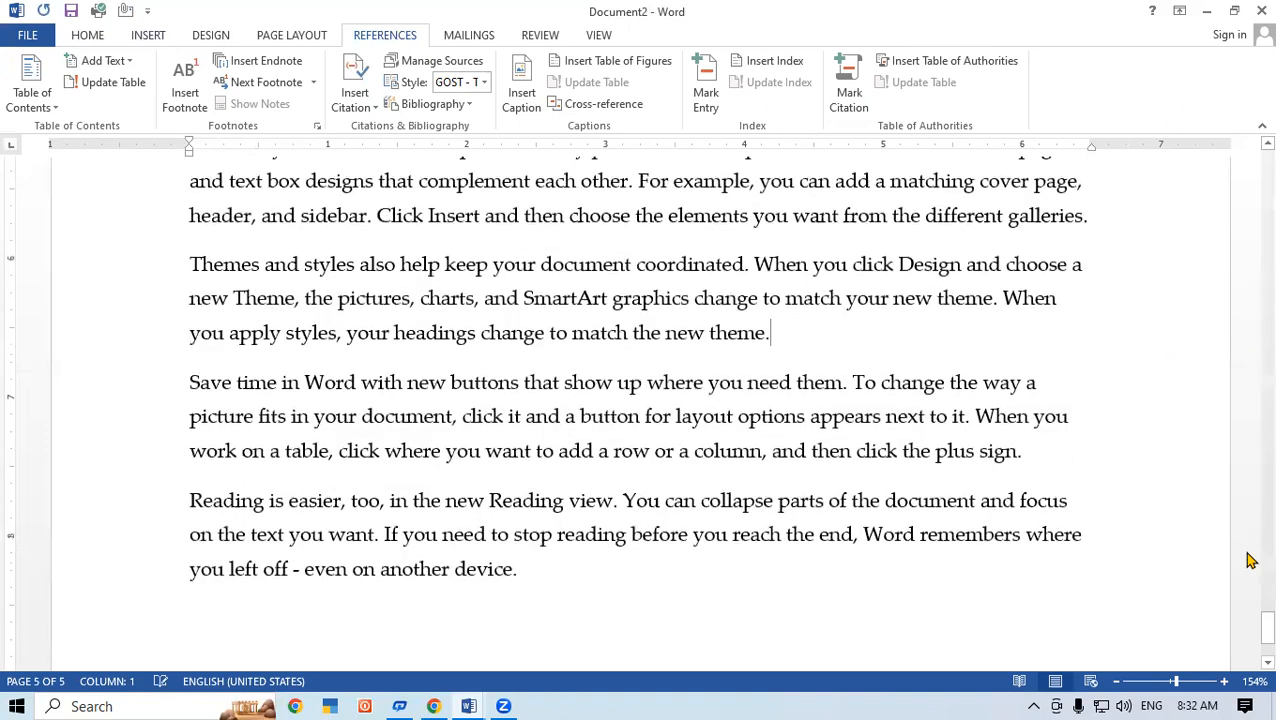
drag(1249, 632, 1250, 160)
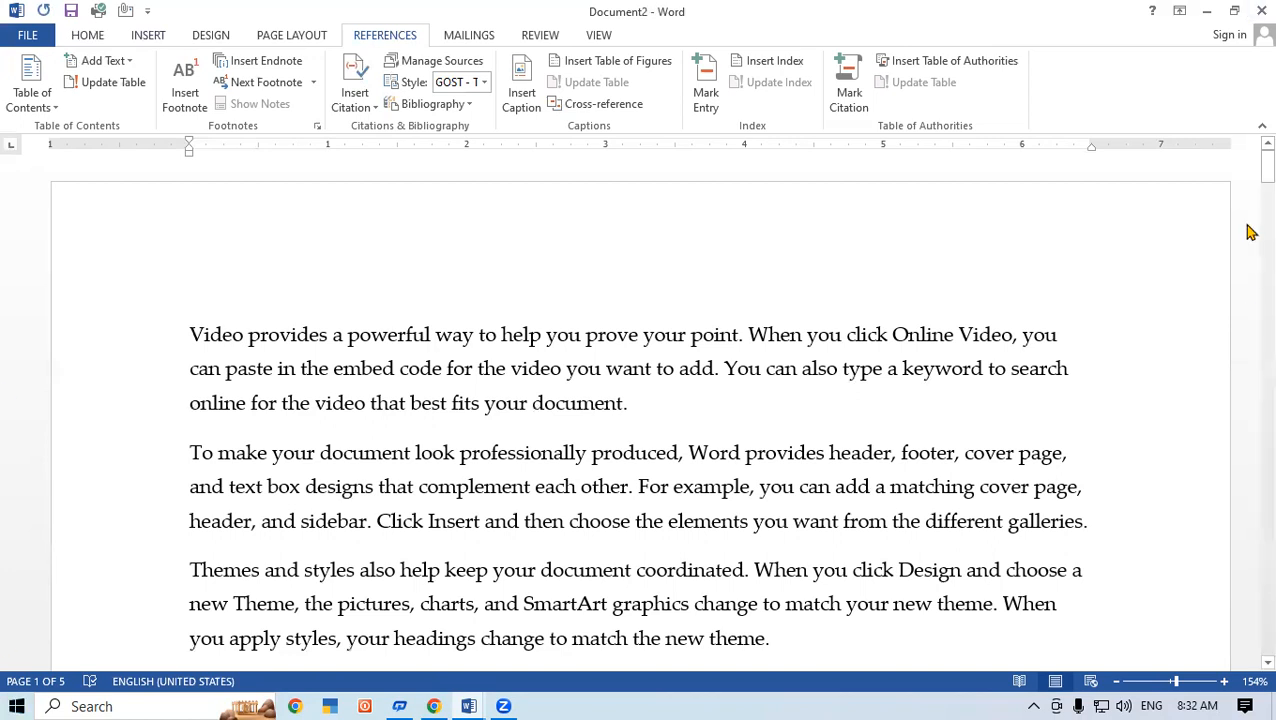
click(1249, 185)
scroll(801, 437, down, 2)
scroll(801, 437, down, 1)
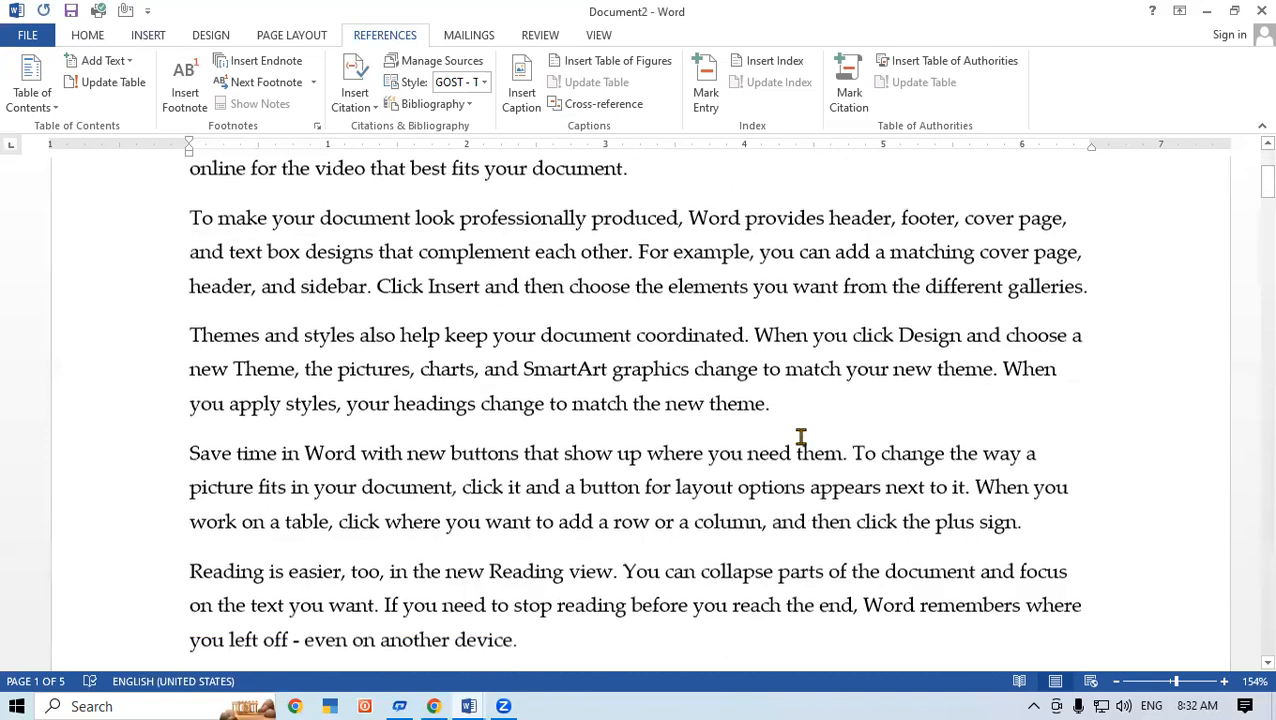
scroll(801, 437, up, 1)
scroll(783, 421, down, 1)
drag(745, 192, 691, 178)
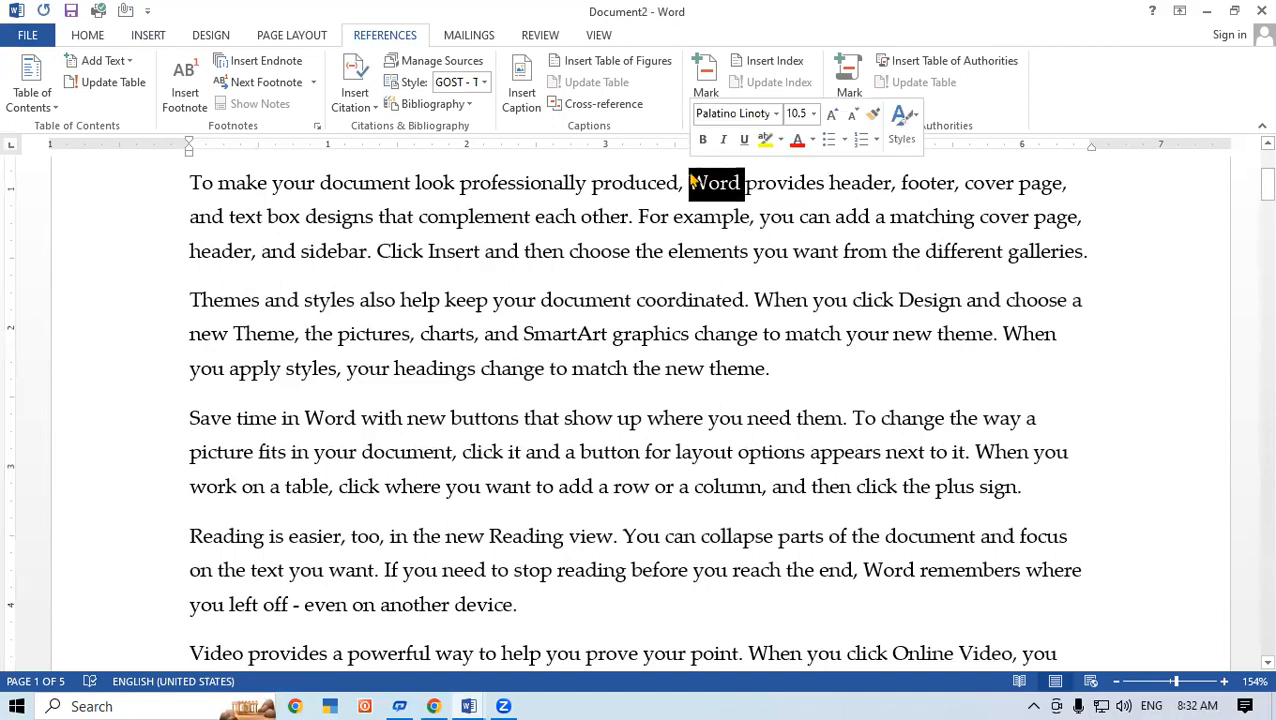